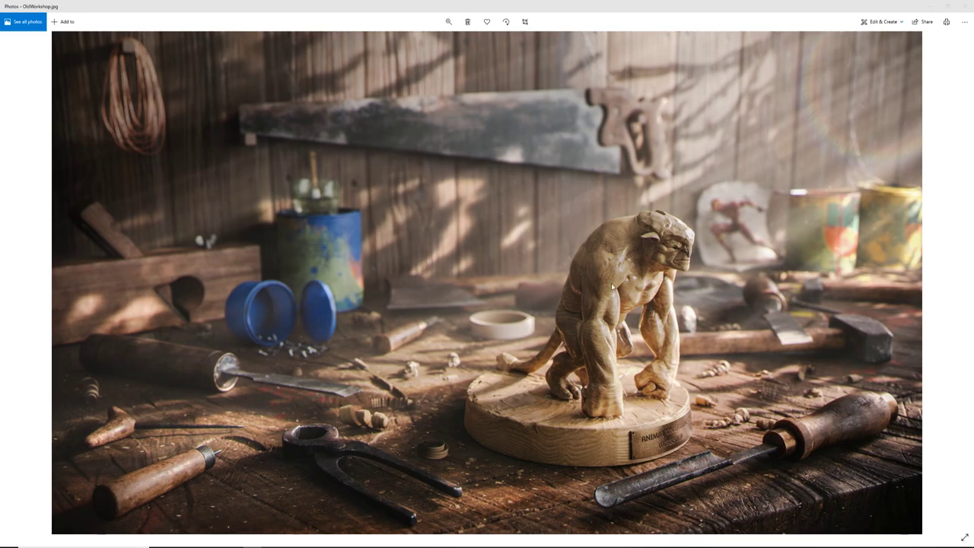
Examine the OldWorkshop render up close, from the carved statue to the blue container and chisel, and return to the whole image.
{"action": "scroll", "coordinate": [606, 279], "scroll_direction": "up", "scroll_amount": 1}
{"action": "scroll", "coordinate": [606, 279], "scroll_direction": "up", "scroll_amount": 3}
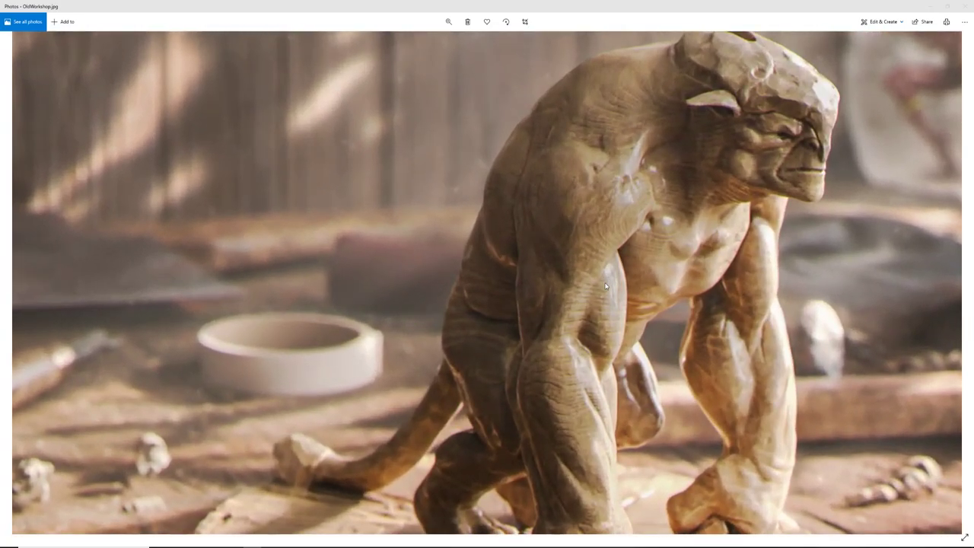
{"action": "scroll", "coordinate": [610, 303], "scroll_direction": "down", "scroll_amount": 5}
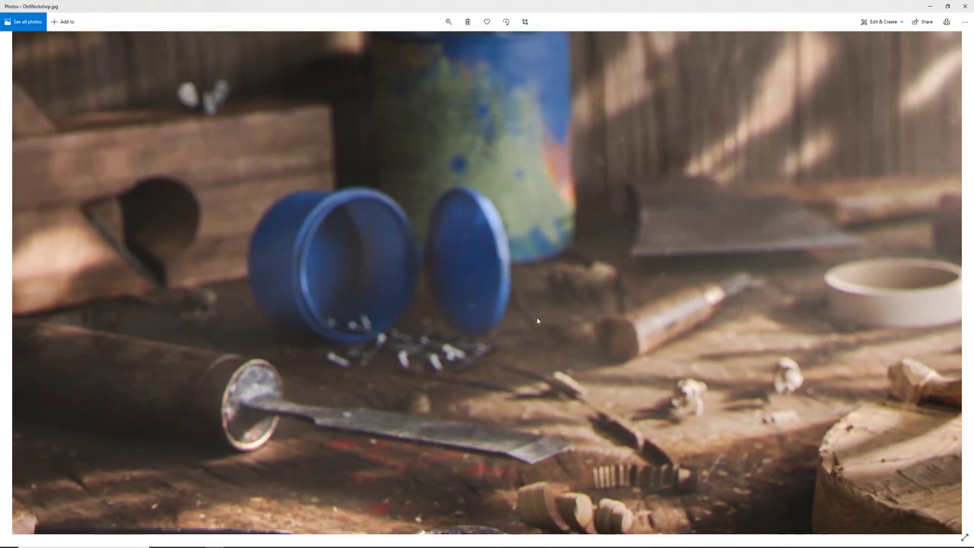
{"action": "scroll", "coordinate": [559, 338], "scroll_direction": "down", "scroll_amount": 5}
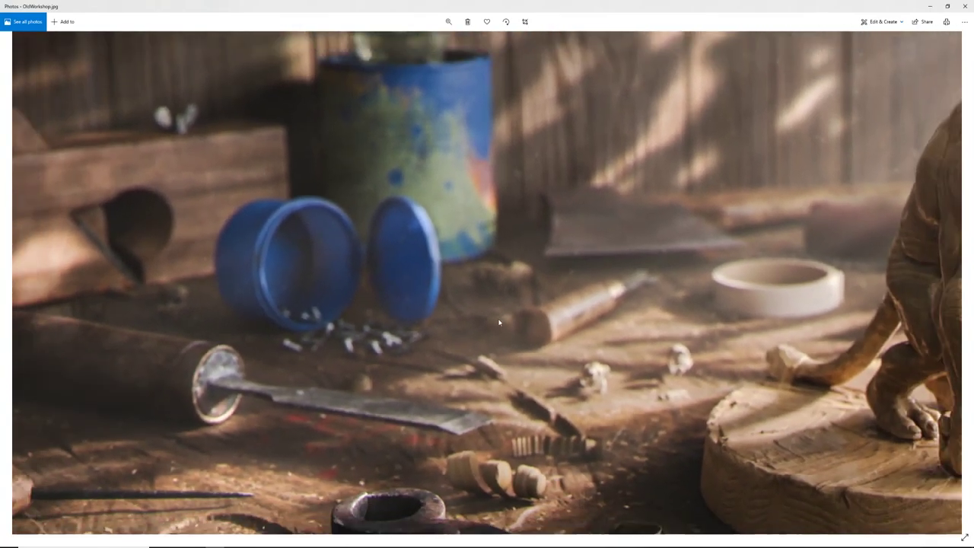
{"action": "scroll", "coordinate": [499, 322], "scroll_direction": "down", "scroll_amount": 2}
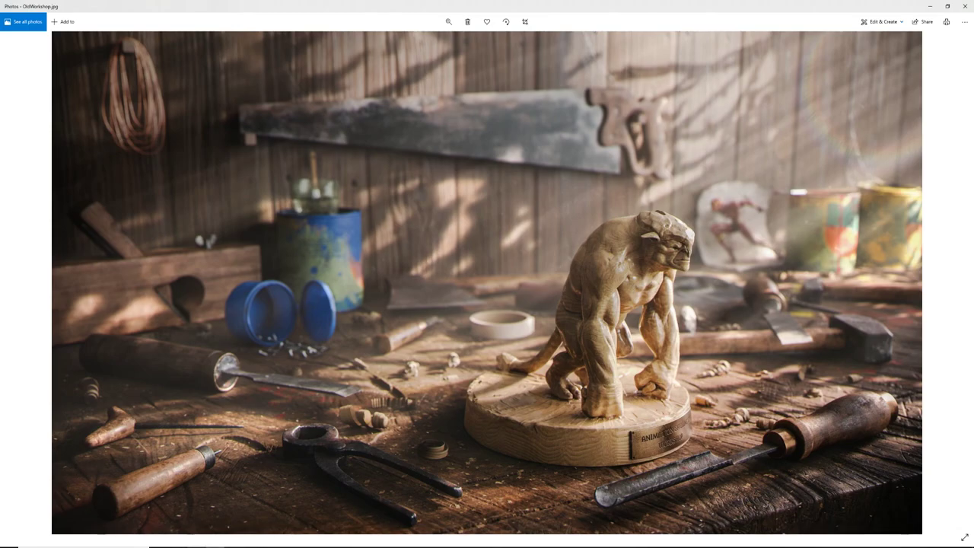
Browse to the scenes folder of the Old_Workshop project and point out The_Old_Workshop_Clean_Scene and Tools Maya files.
{"action": "left_click", "coordinate": [215, 547]}
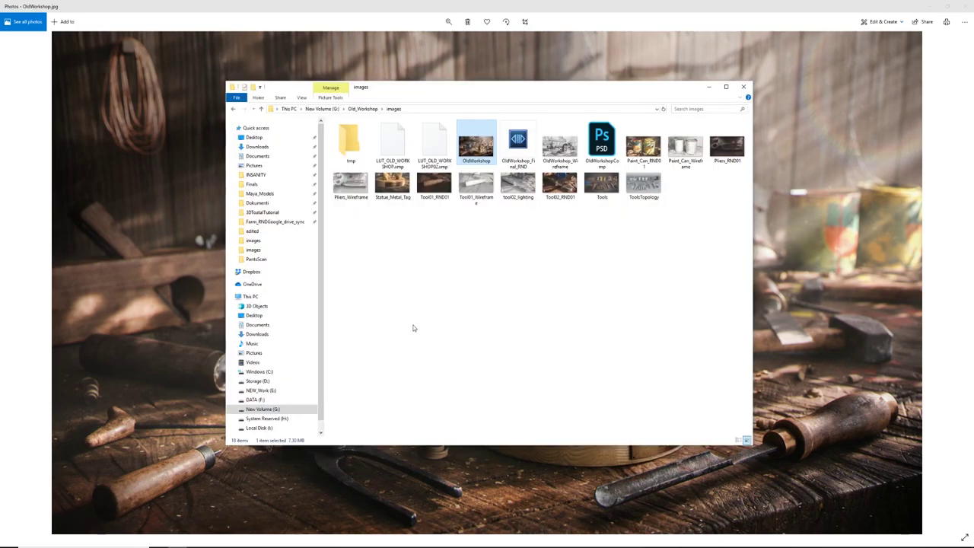
{"action": "left_click", "coordinate": [362, 109]}
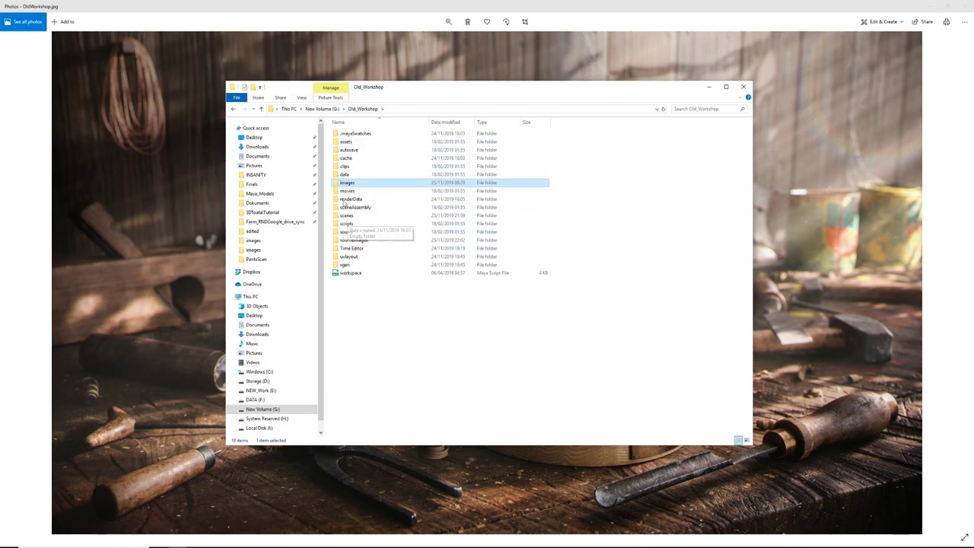
{"action": "double_click", "coordinate": [346, 216]}
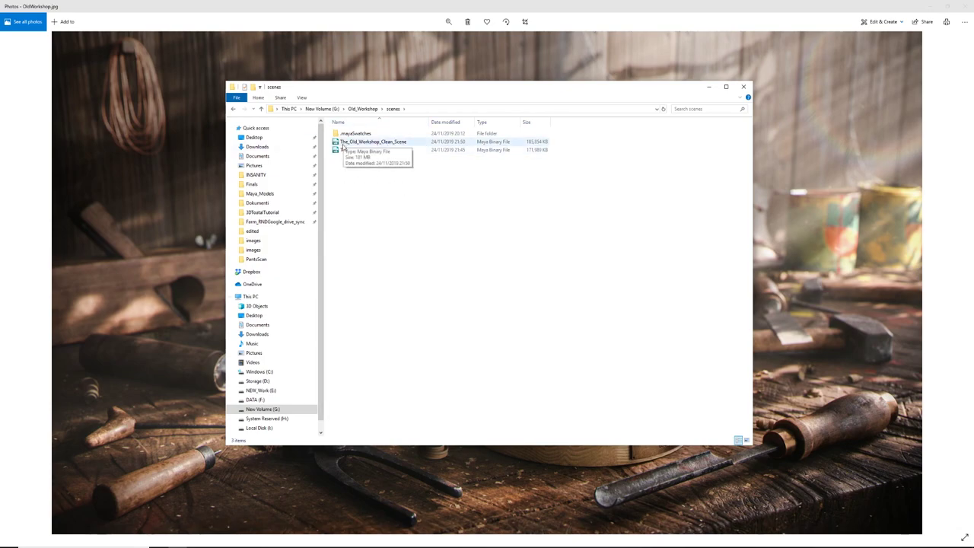
{"action": "left_click", "coordinate": [349, 143]}
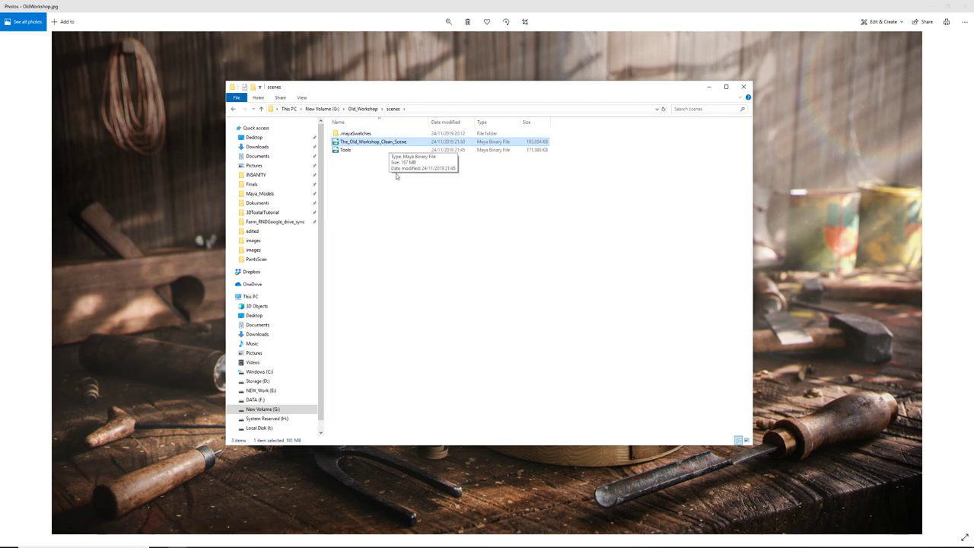
{"action": "left_click", "coordinate": [348, 151]}
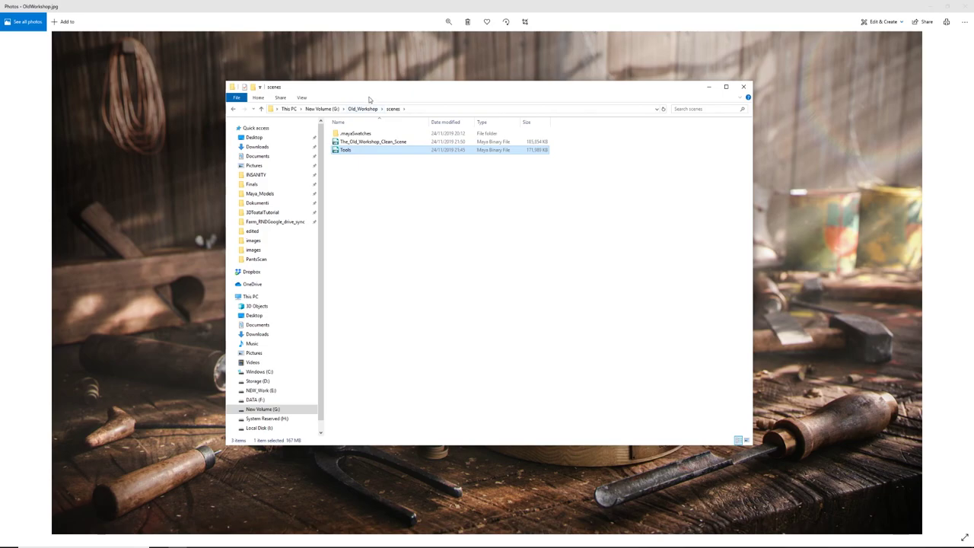
{"action": "left_click_drag", "start_coordinate": [562, 88], "coordinate": [972, 114]}
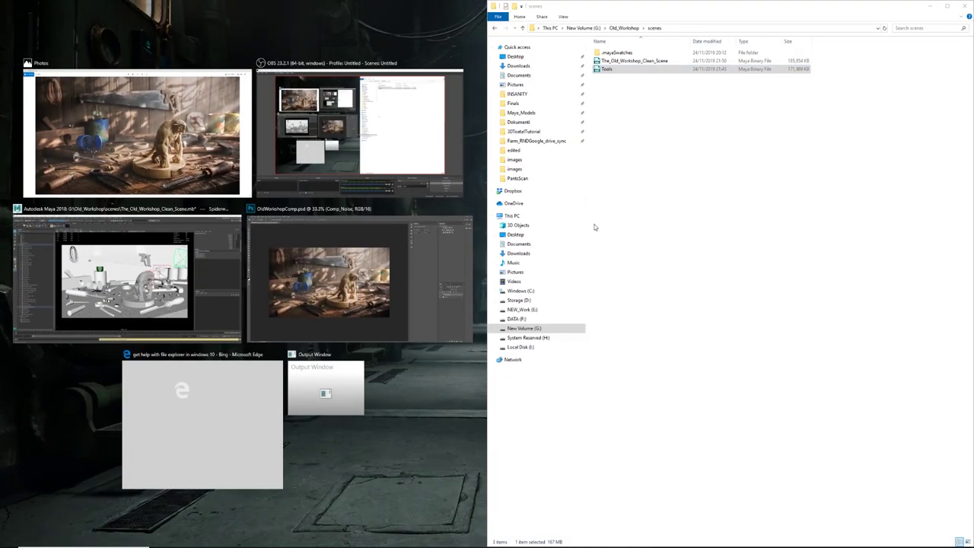
{"action": "left_click", "coordinate": [178, 138]}
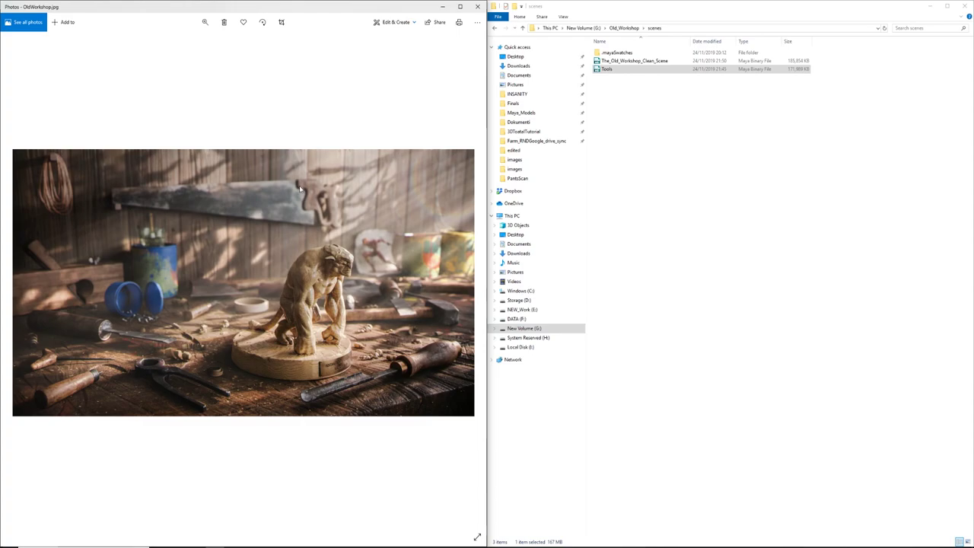
{"action": "left_click", "coordinate": [460, 7]}
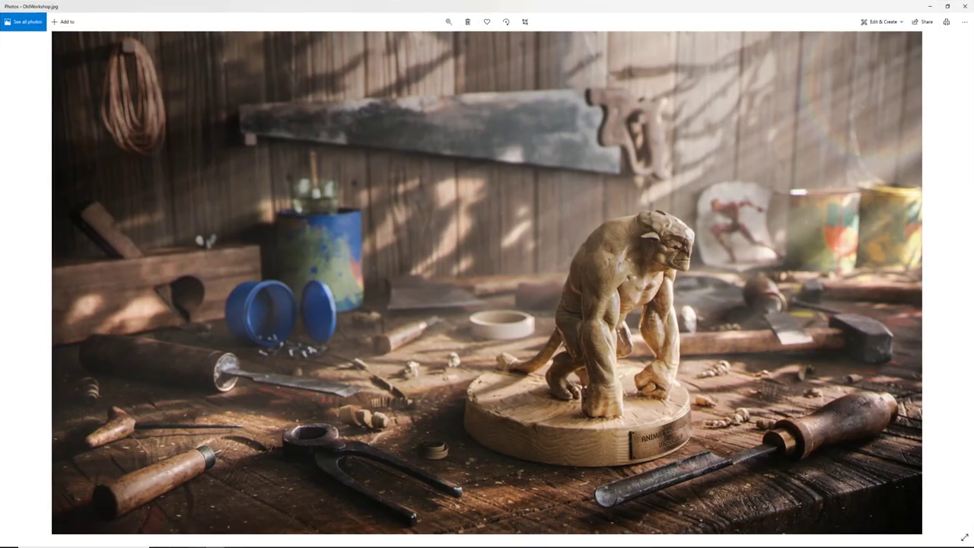
{"action": "key", "text": "super+Down"}
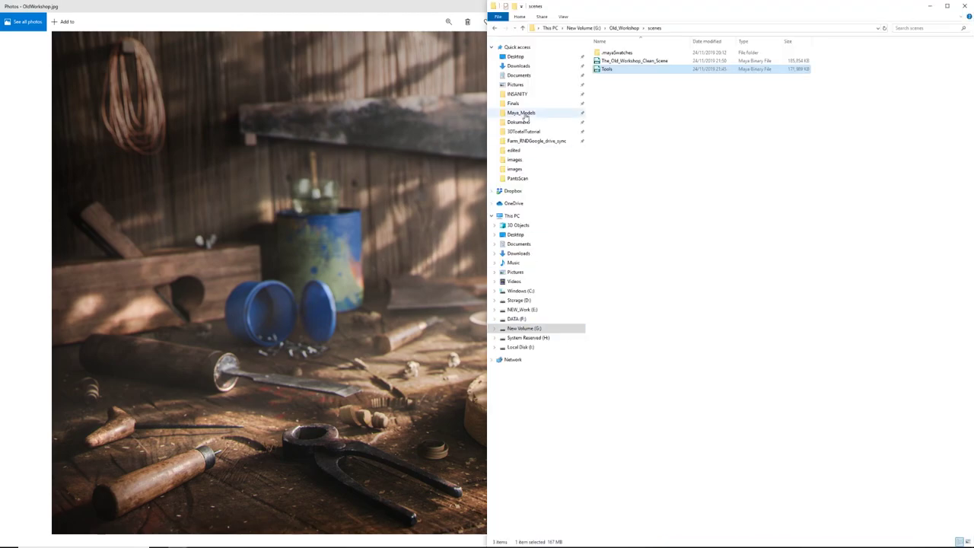
Go to the images folder of the Old_Workshop project and open the OldWorkshop image.
{"action": "left_click", "coordinate": [625, 28]}
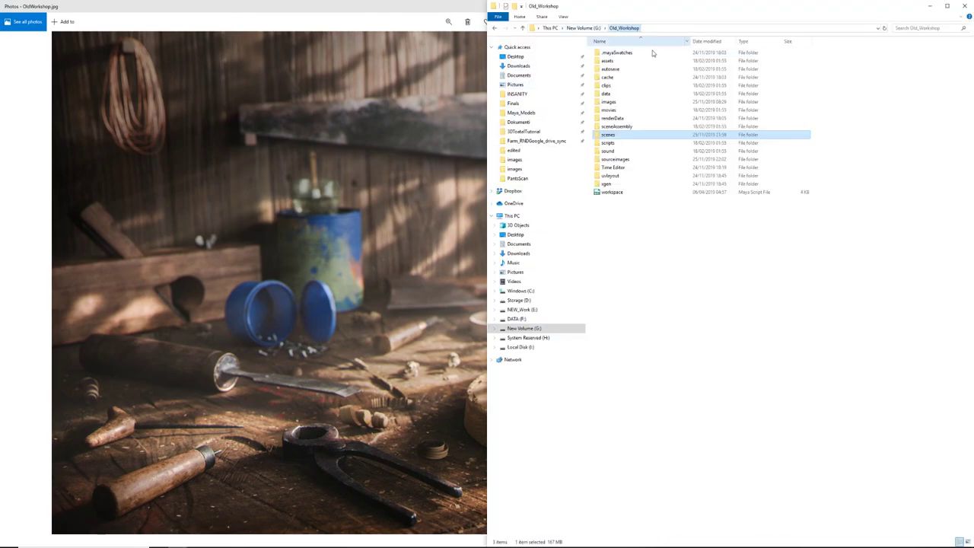
{"action": "left_click", "coordinate": [609, 103]}
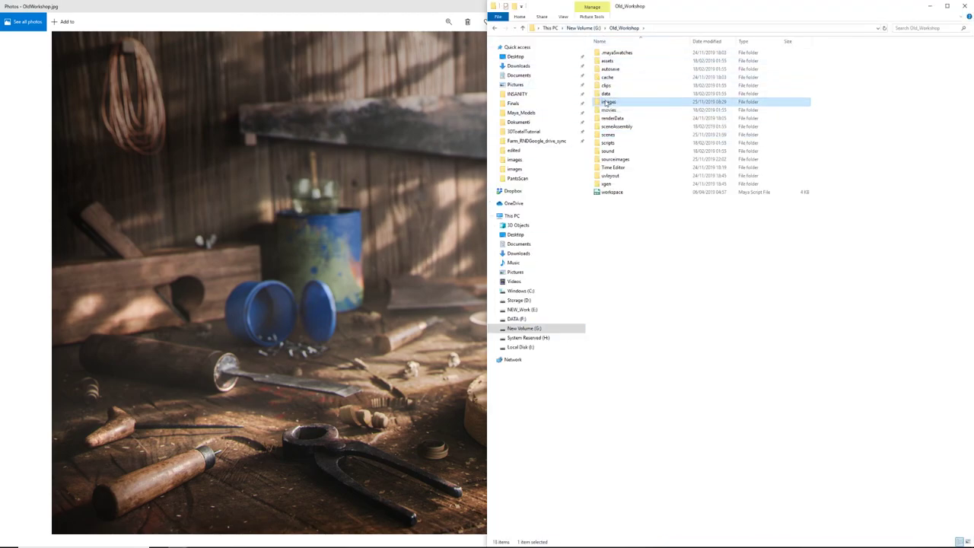
{"action": "double_click", "coordinate": [609, 104]}
{"action": "left_click_drag", "start_coordinate": [766, 8], "coordinate": [576, 60]}
{"action": "double_click", "coordinate": [510, 122]}
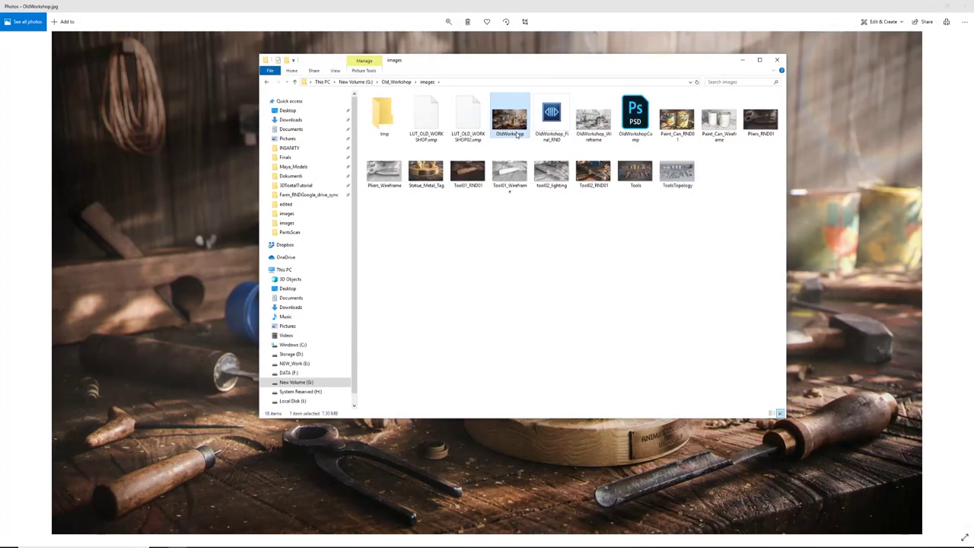
View the OldWorkshop wireframe, followed by the render and wireframe images of the paint cans and the pliers.
{"action": "key", "text": "Right"}
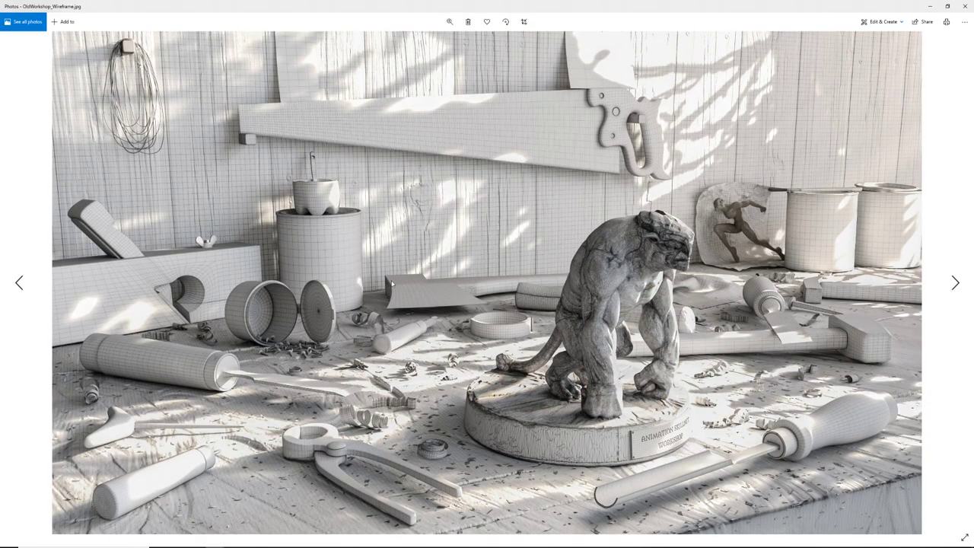
{"action": "key", "text": "Right"}
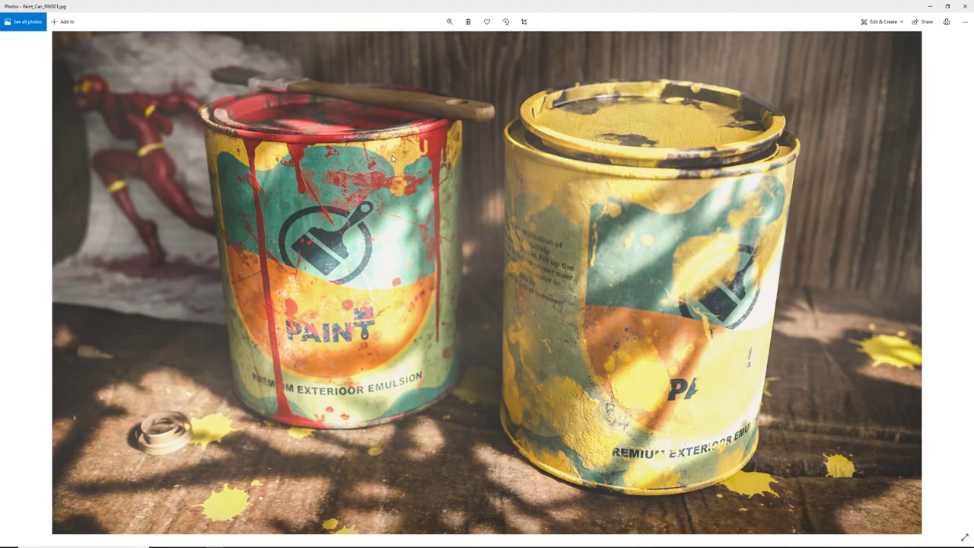
{"action": "key", "text": "Right"}
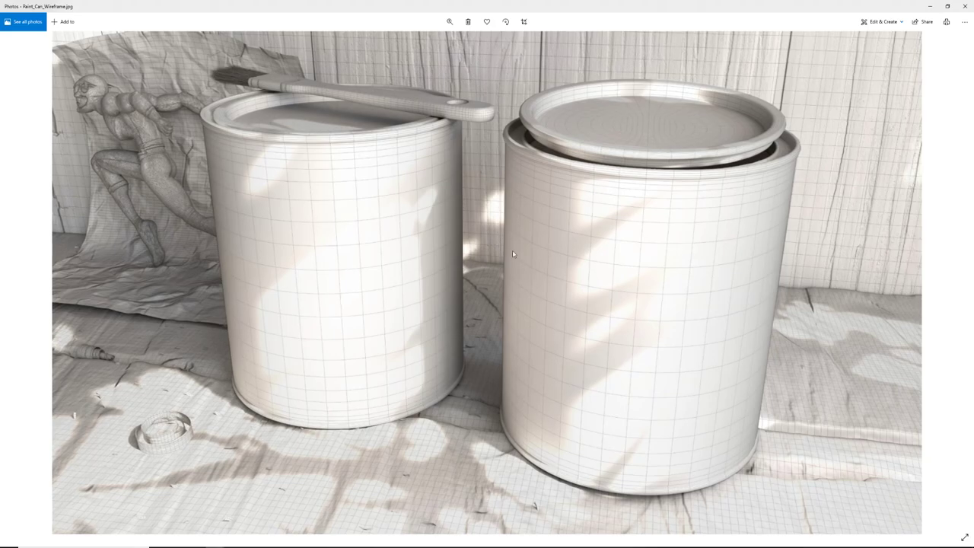
{"action": "key", "text": "Right"}
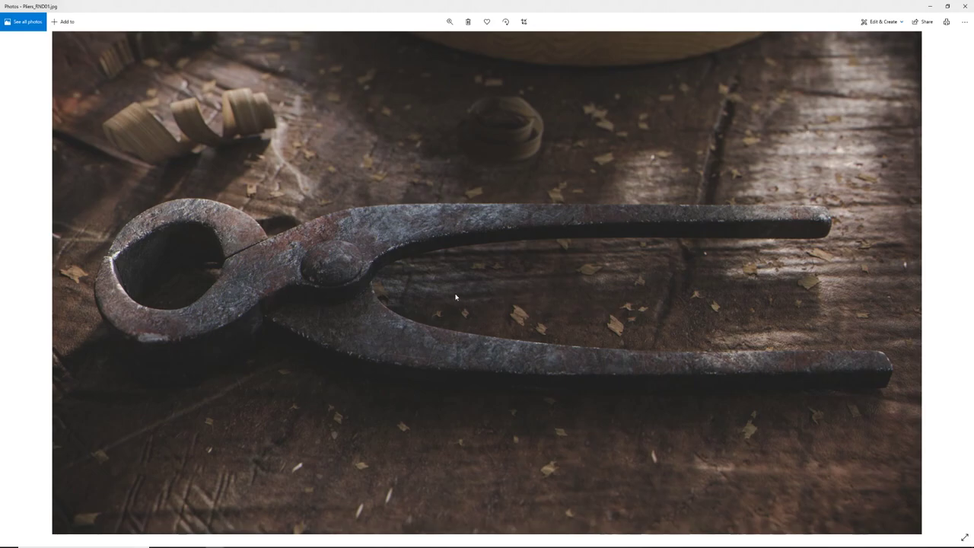
{"action": "key", "text": "Right"}
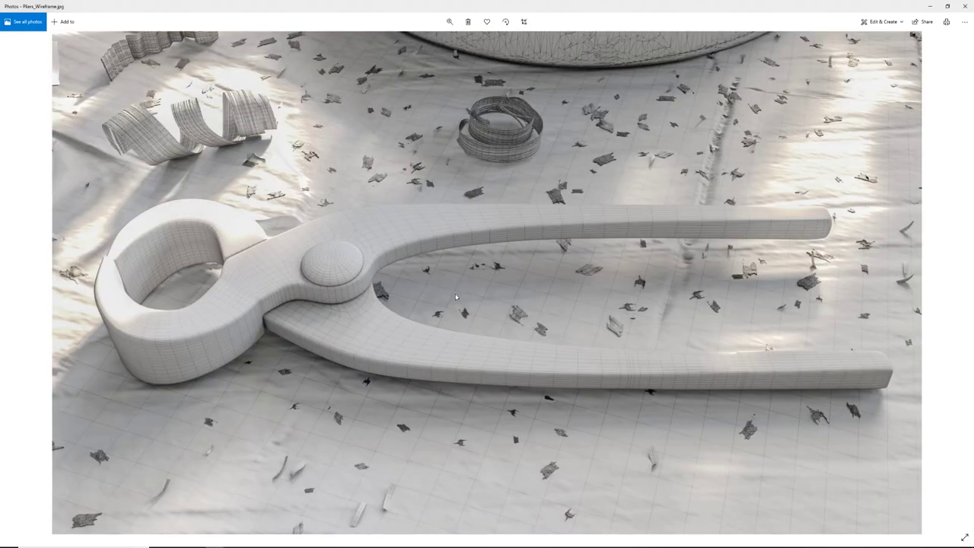
View the statue metal tag image, the Tool01 and Tool02 renders and wireframes, and the Tools overview render.
{"action": "key", "text": "Right"}
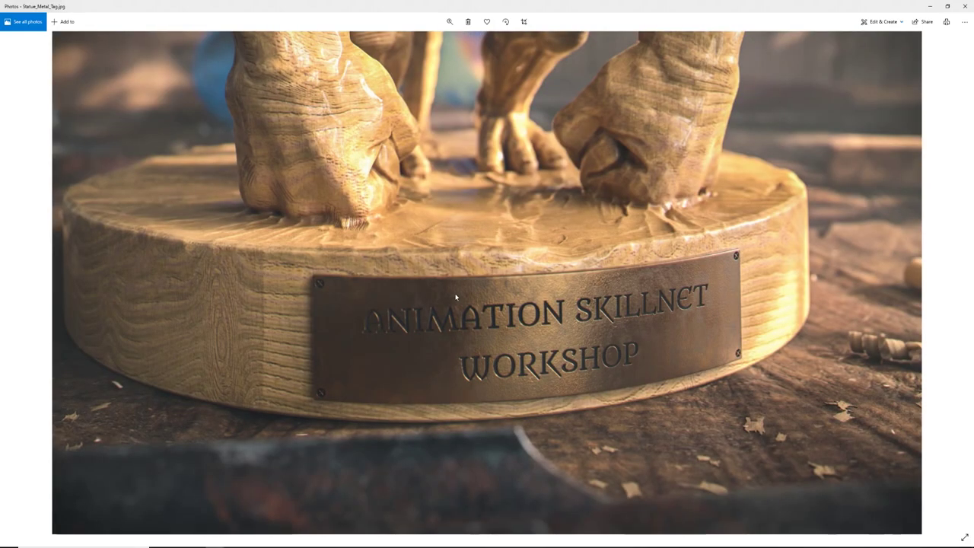
{"action": "key", "text": "Right"}
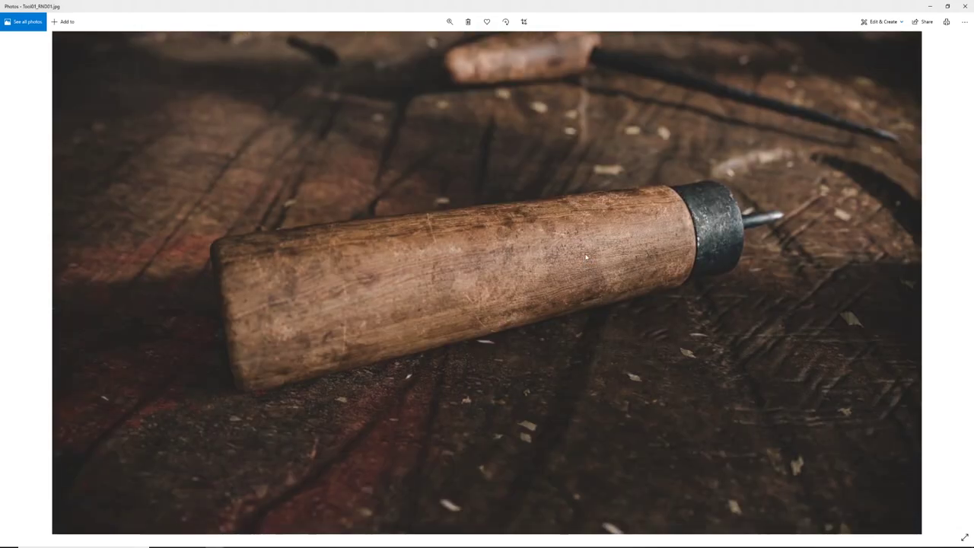
{"action": "key", "text": "Right"}
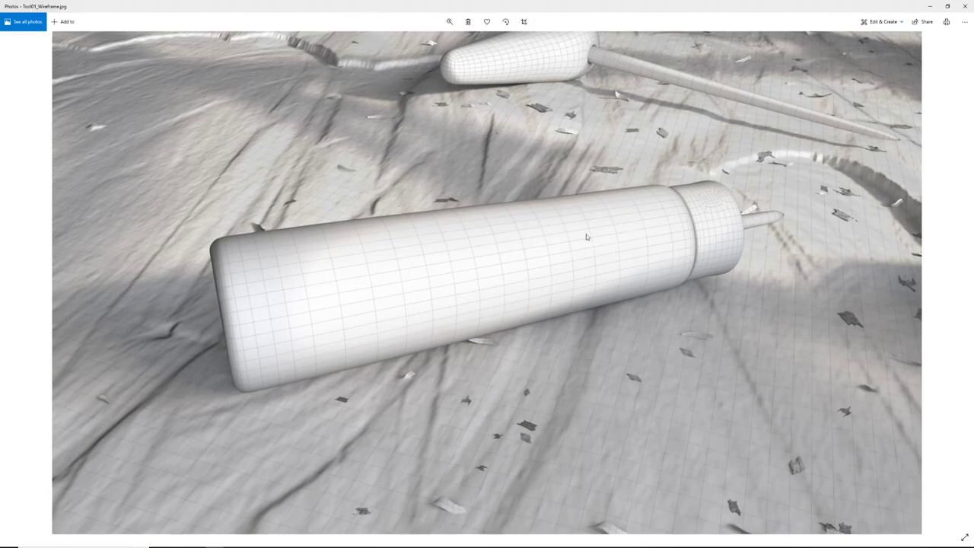
{"action": "key", "text": "Right"}
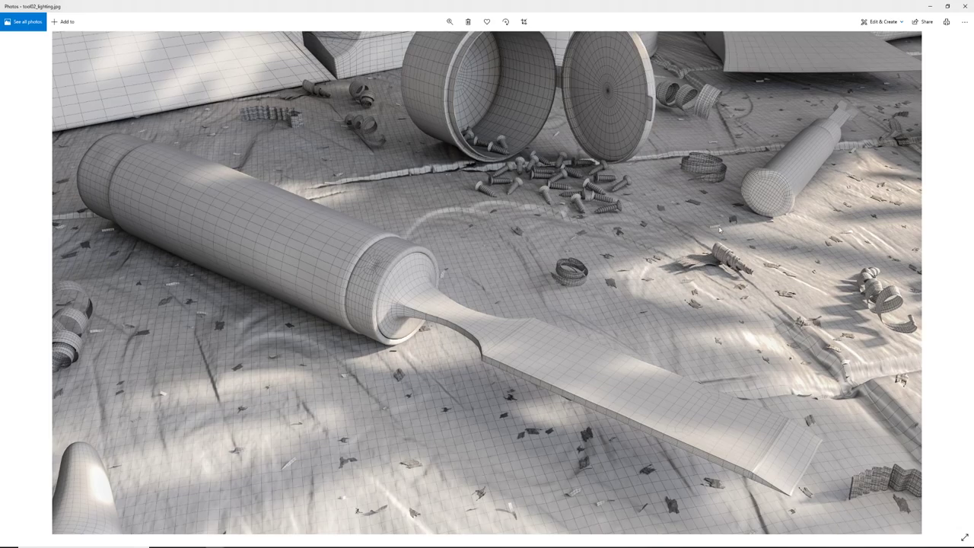
{"action": "key", "text": "Right"}
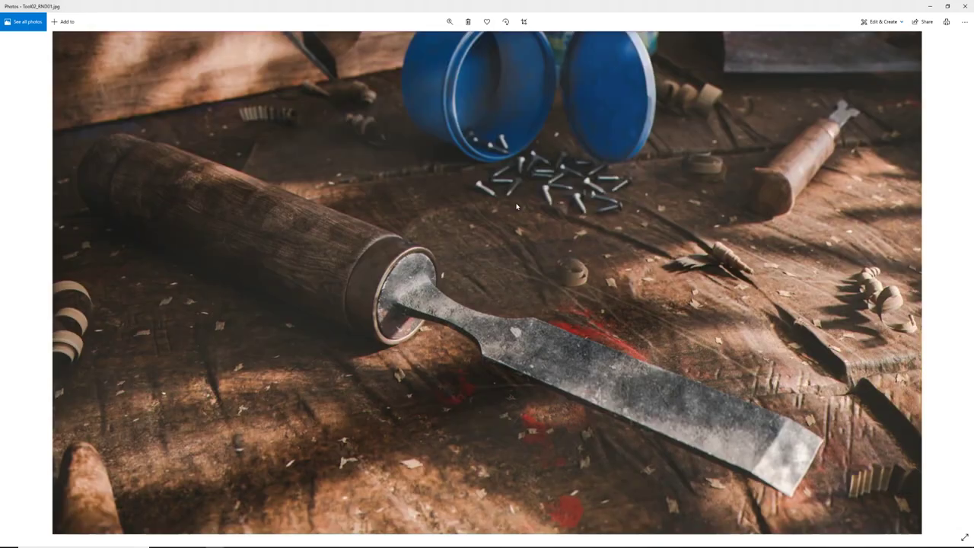
{"action": "key", "text": "Right"}
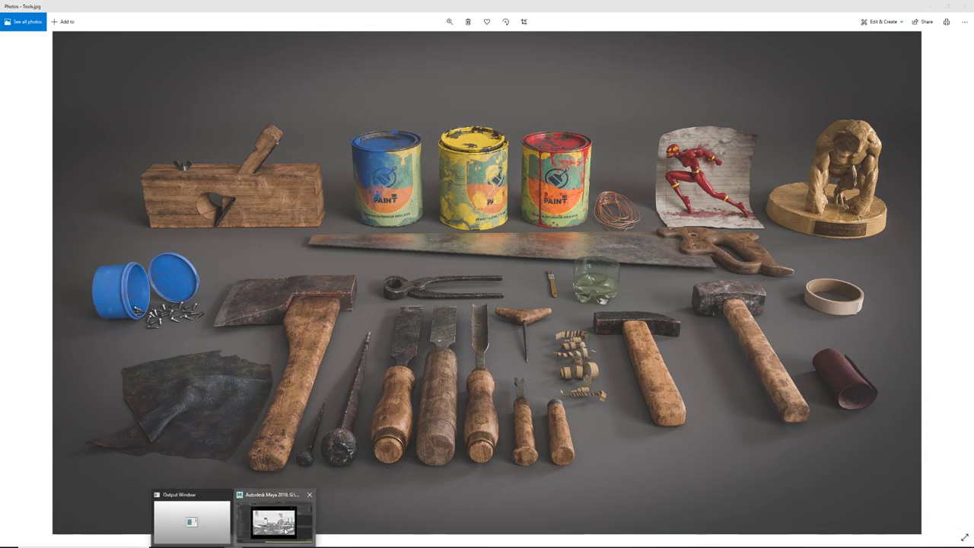
Switch to Maya and change the viewport from Render_Cam to the perspective camera.
{"action": "left_click", "coordinate": [279, 517]}
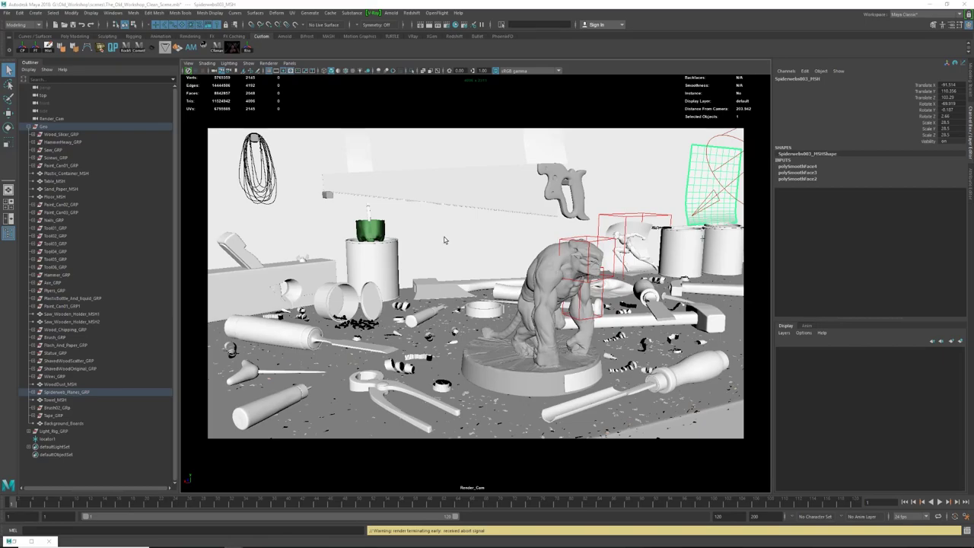
{"action": "left_click", "coordinate": [290, 63]}
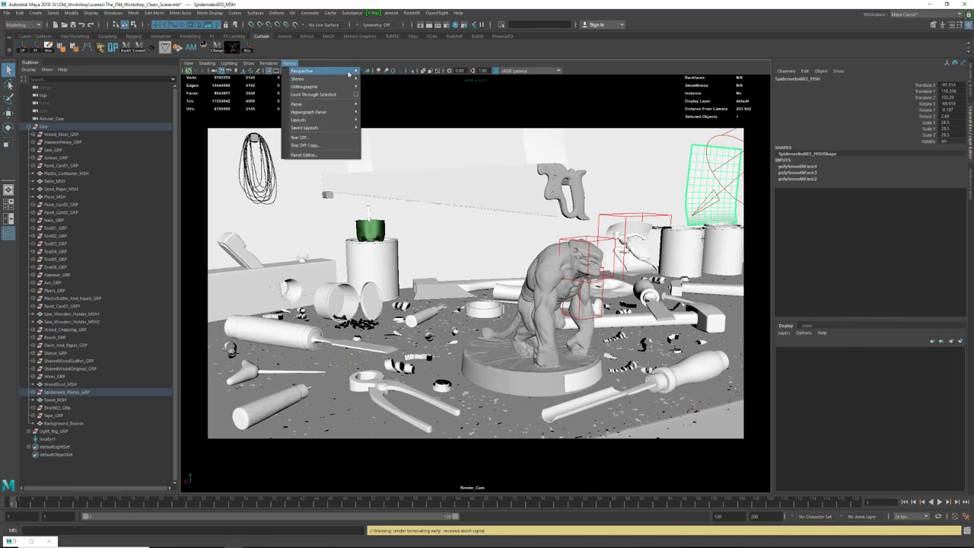
{"action": "mouse_move", "coordinate": [346, 71]}
{"action": "left_click", "coordinate": [373, 80]}
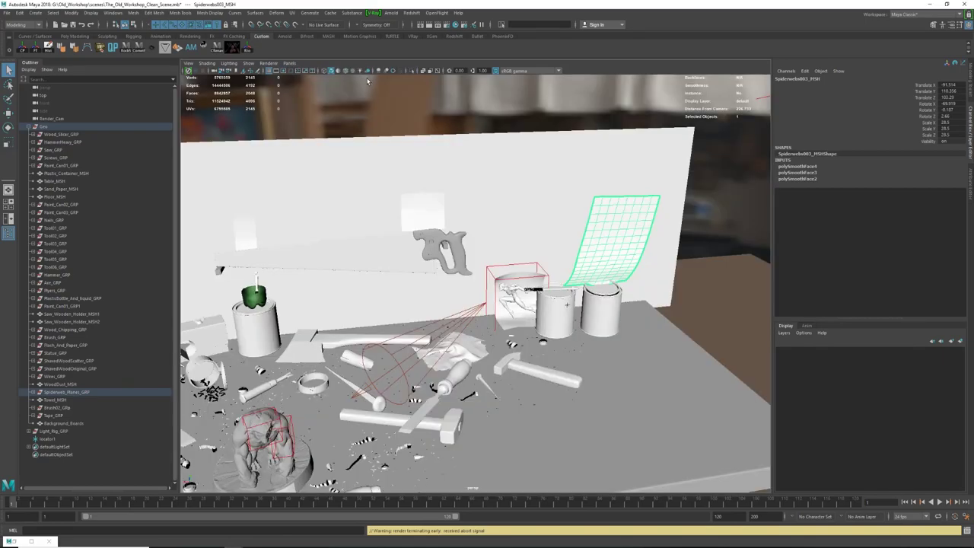
Collapse the Geo group in the Outliner and select it to inspect all the workshop geometry.
{"action": "left_click", "coordinate": [30, 126]}
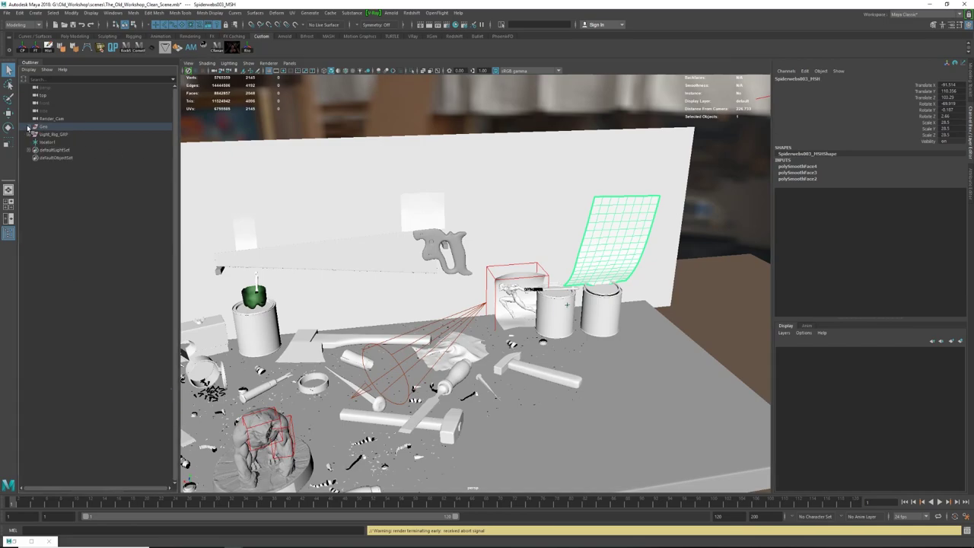
{"action": "scroll", "coordinate": [405, 217], "scroll_direction": "down", "scroll_amount": 5}
{"action": "left_click_drag", "start_coordinate": [406, 217], "coordinate": [372, 263], "text": "alt"}
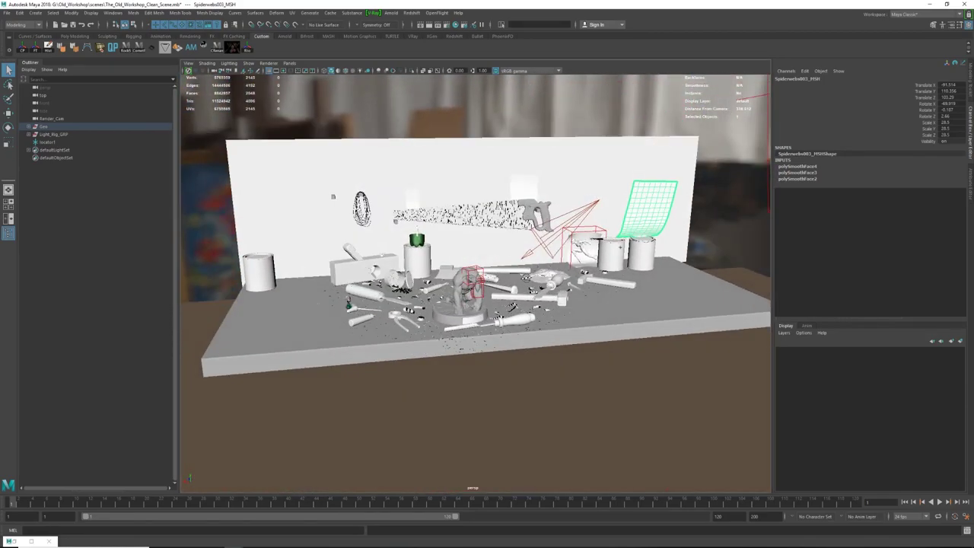
{"action": "left_click", "coordinate": [44, 126]}
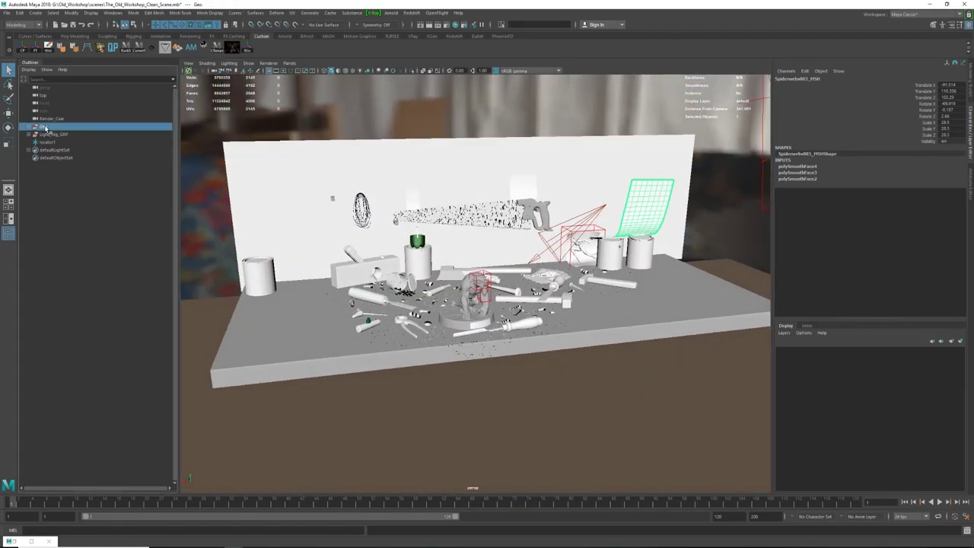
{"action": "mouse_move", "coordinate": [401, 283]}
{"action": "left_mouse_down", "text": "alt"}
{"action": "mouse_move", "coordinate": [487, 319]}
{"action": "mouse_move", "coordinate": [396, 289]}
{"action": "left_mouse_up", "text": "alt"}
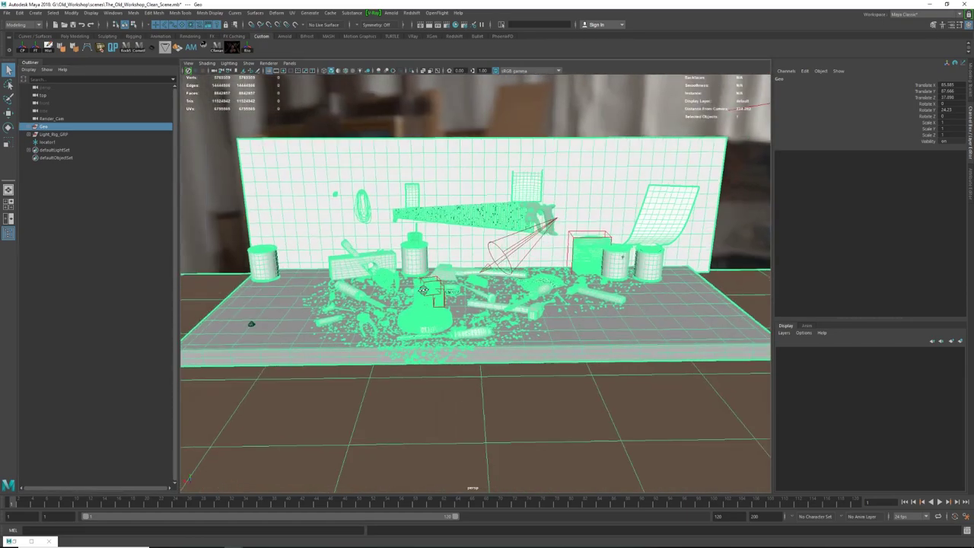
Select Light_Rig_GRP to inspect the lights, and select locator1 with the Move tool active.
{"action": "left_click", "coordinate": [47, 135]}
{"action": "left_click_drag", "start_coordinate": [467, 429], "coordinate": [269, 234], "text": "alt"}
{"action": "left_click", "coordinate": [42, 142]}
{"action": "key", "text": "w"}
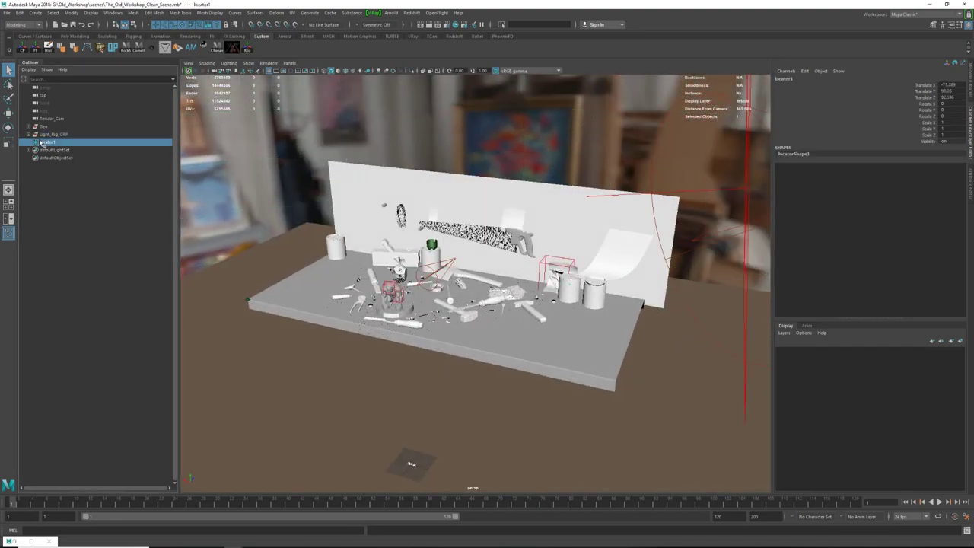
Move locator1 across the workbench to the area beside the statue.
{"action": "left_click_drag", "start_coordinate": [426, 304], "coordinate": [538, 333], "text": "alt"}
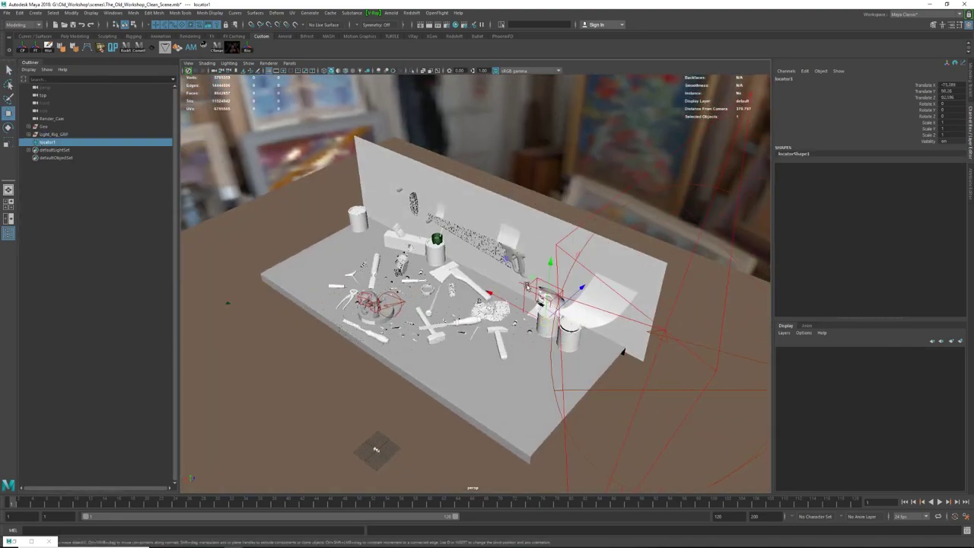
{"action": "left_click_drag", "start_coordinate": [531, 286], "coordinate": [382, 190]}
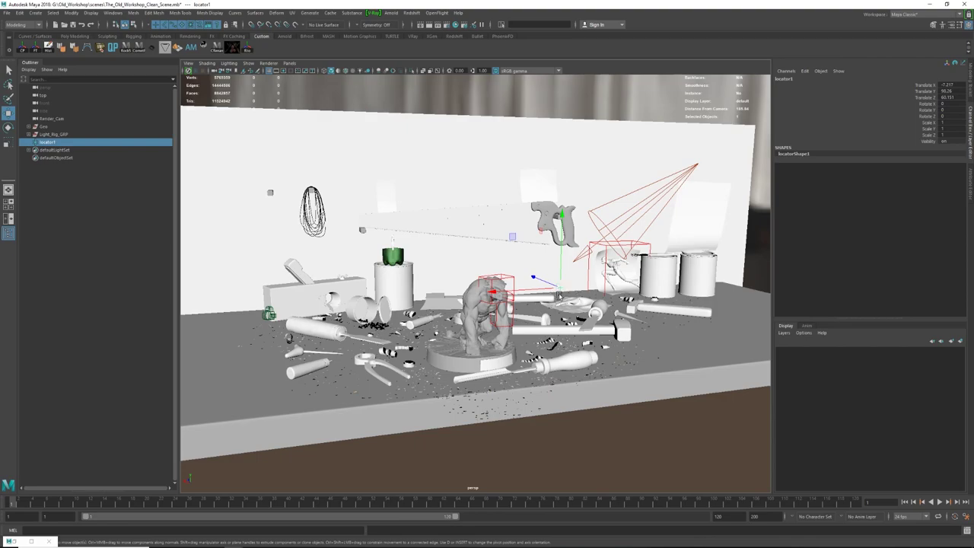
{"action": "left_click_drag", "start_coordinate": [560, 288], "coordinate": [563, 290]}
Switch the viewport to Render_Cam and position locator1 on the statue's head to read its distance from the camera.
{"action": "left_click", "coordinate": [289, 63]}
{"action": "mouse_move", "coordinate": [343, 70]}
{"action": "left_click", "coordinate": [380, 71]}
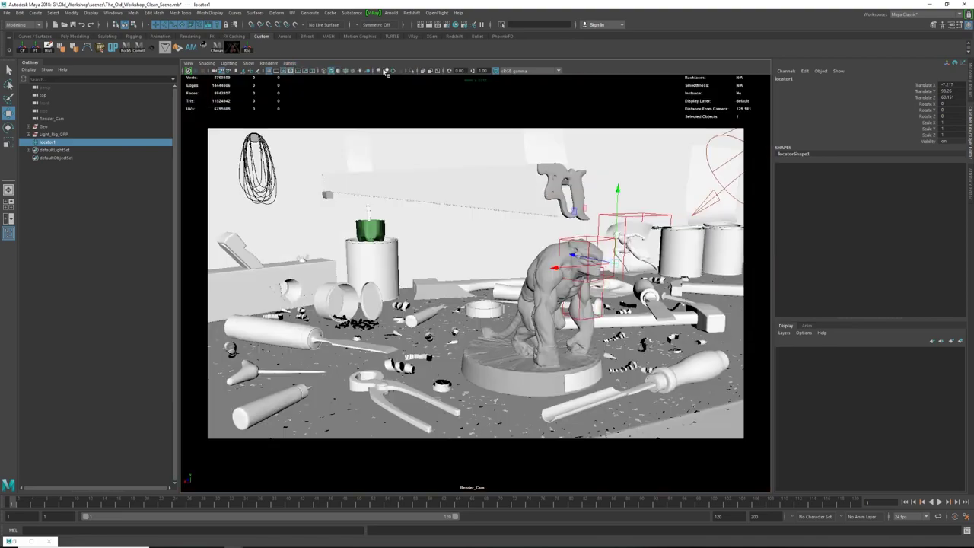
{"action": "mouse_move", "coordinate": [575, 279]}
{"action": "left_mouse_down"}
{"action": "mouse_move", "coordinate": [479, 305]}
{"action": "mouse_move", "coordinate": [542, 276]}
{"action": "mouse_move", "coordinate": [594, 295]}
{"action": "mouse_move", "coordinate": [553, 299]}
{"action": "mouse_move", "coordinate": [544, 289]}
{"action": "mouse_move", "coordinate": [590, 299]}
{"action": "mouse_move", "coordinate": [574, 284]}
{"action": "left_mouse_up"}
{"action": "left_click", "coordinate": [590, 230]}
{"action": "key", "text": "ctrl+z"}
{"action": "left_click_drag", "start_coordinate": [584, 189], "coordinate": [573, 262]}
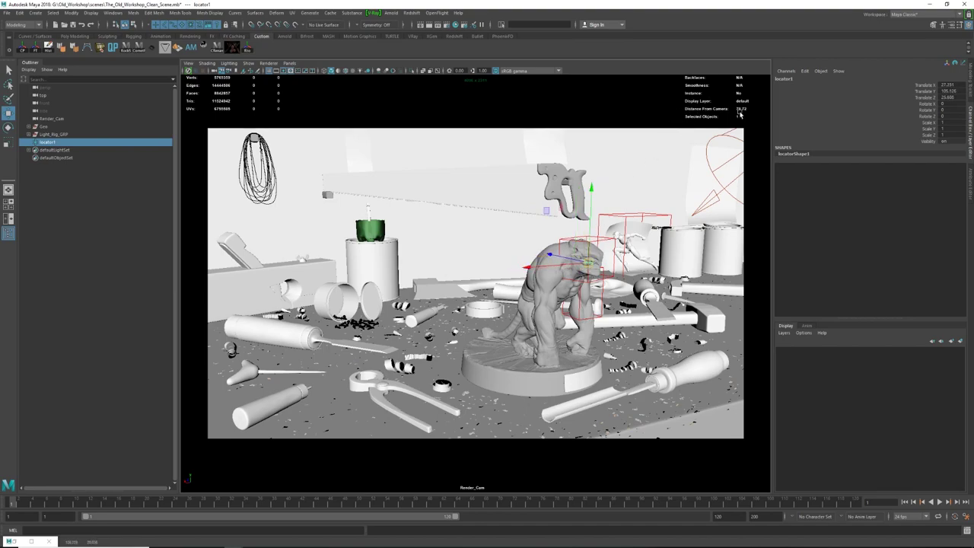
{"action": "left_click", "coordinate": [694, 109]}
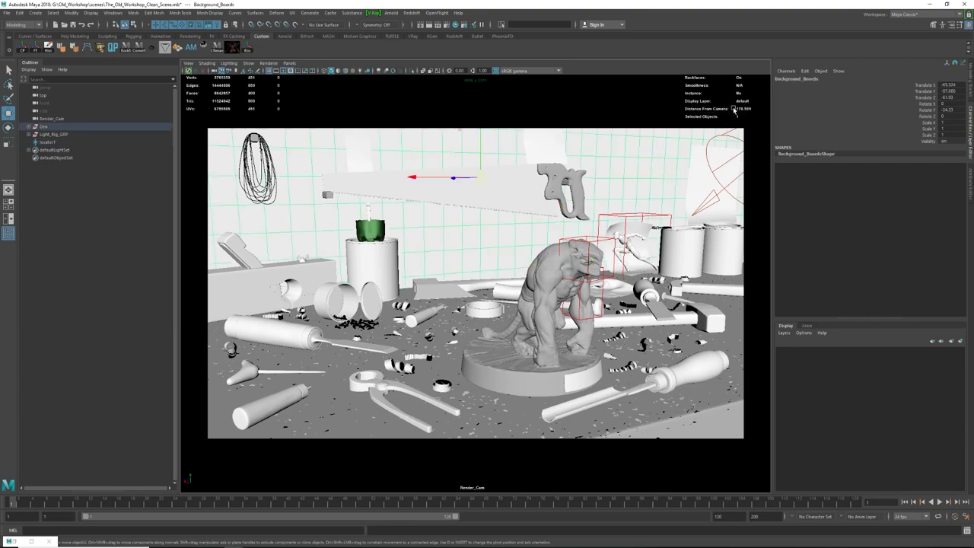
{"action": "key", "text": "ctrl+z"}
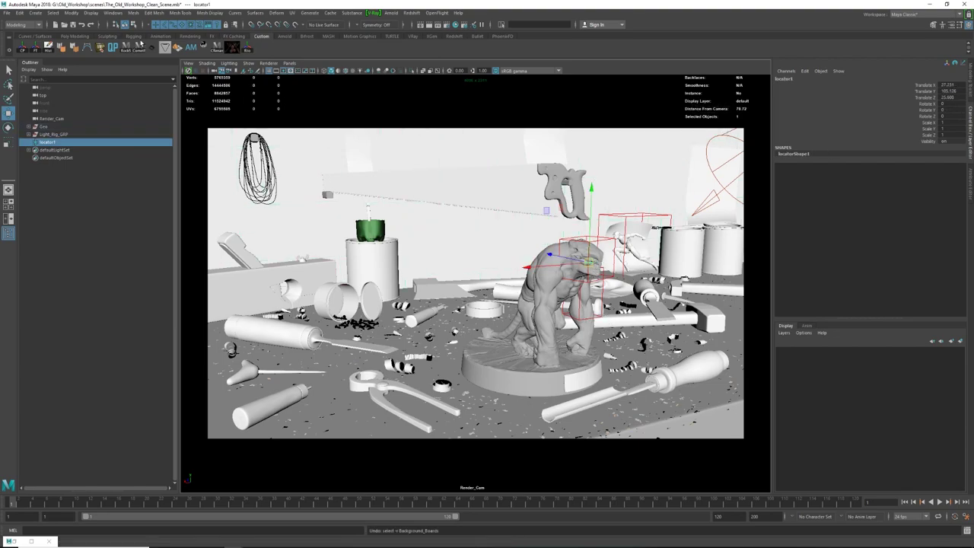
Select the render camera and inspect the depth-of-field values in its shape's Arnold attributes.
{"action": "left_click", "coordinate": [188, 63]}
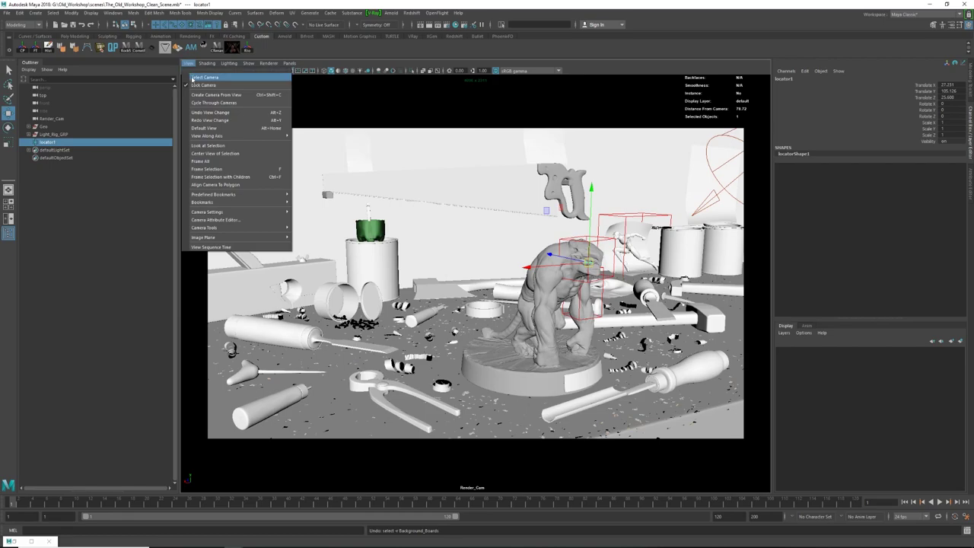
{"action": "left_click", "coordinate": [202, 77]}
{"action": "key", "text": "ctrl+a"}
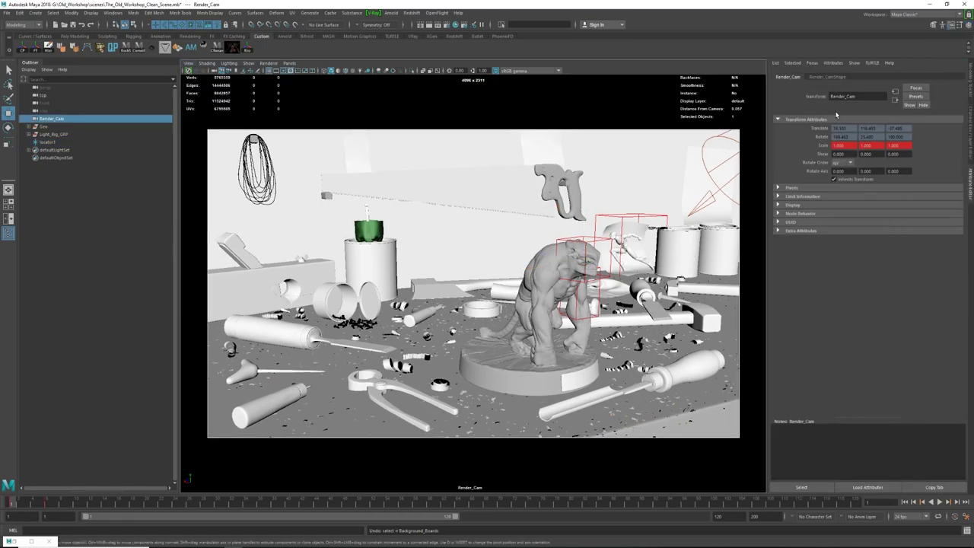
{"action": "left_click", "coordinate": [828, 77]}
{"action": "scroll", "coordinate": [793, 344], "scroll_direction": "down", "scroll_amount": 5}
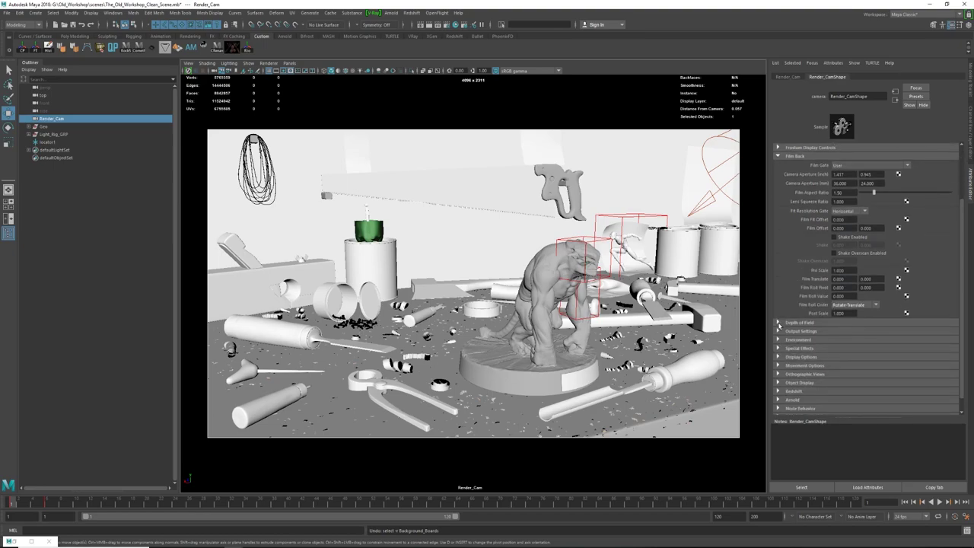
{"action": "left_click", "coordinate": [779, 400]}
{"action": "scroll", "coordinate": [794, 337], "scroll_direction": "down", "scroll_amount": 3}
{"action": "scroll", "coordinate": [823, 317], "scroll_direction": "down", "scroll_amount": 2}
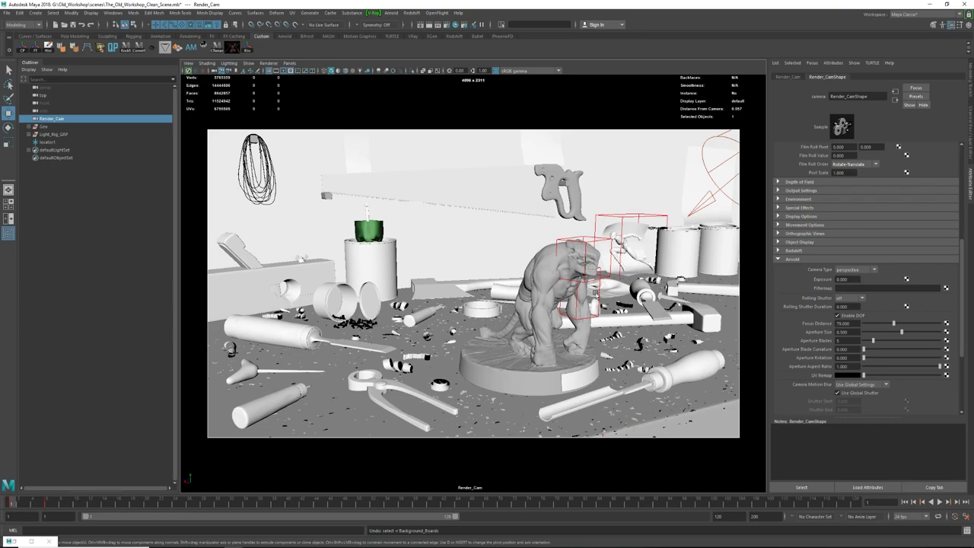
Reselect locator1 and move it from the statue's head to the green glass on the paint can to check focus distances.
{"action": "left_click", "coordinate": [580, 262]}
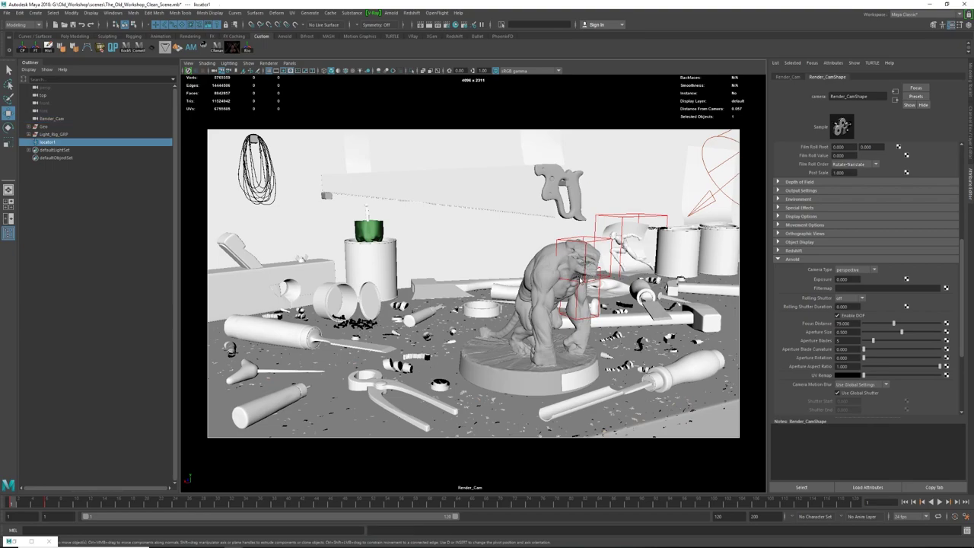
{"action": "left_click_drag", "start_coordinate": [569, 259], "coordinate": [566, 257]}
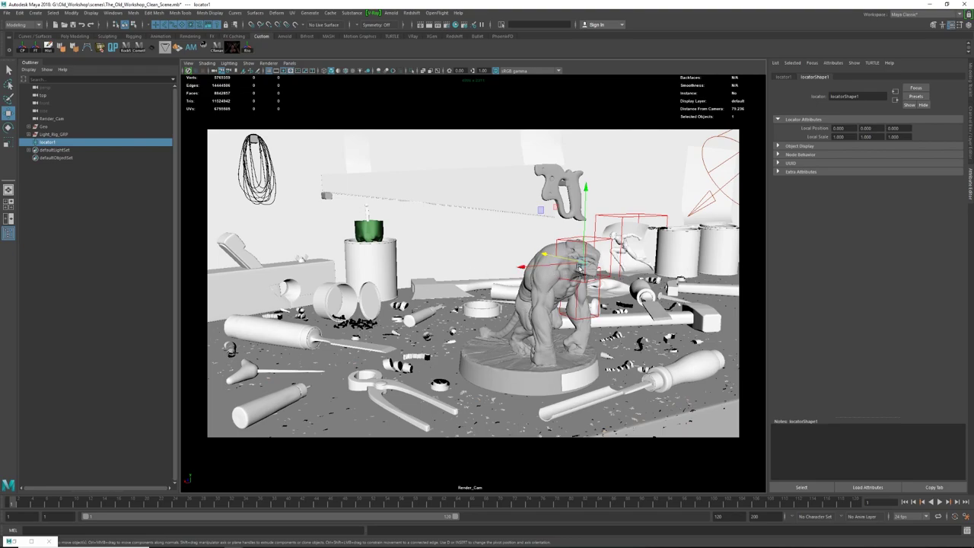
{"action": "left_click_drag", "start_coordinate": [583, 263], "coordinate": [360, 259]}
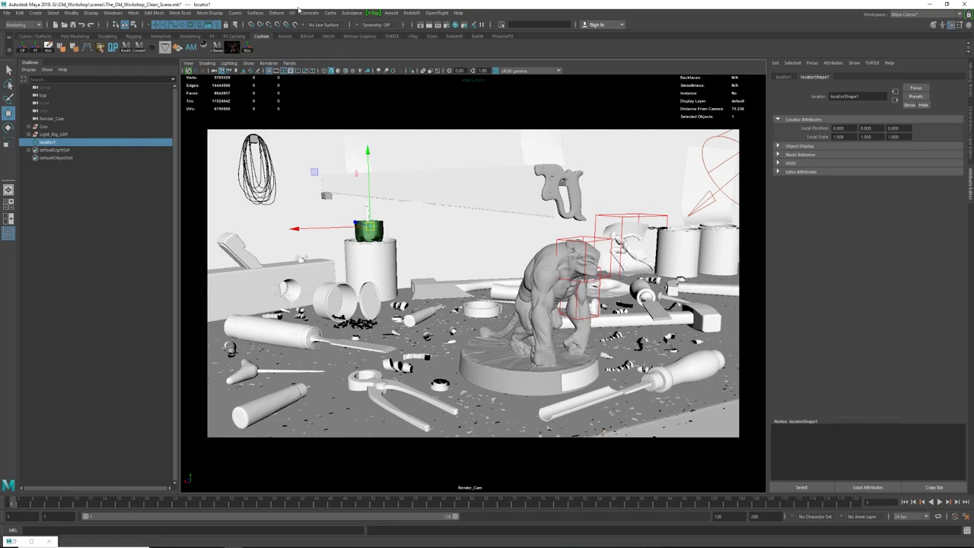
Set the render image width to 1920 pixels with the width/height ratio maintained, and close the render settings.
{"action": "left_click", "coordinate": [456, 25]}
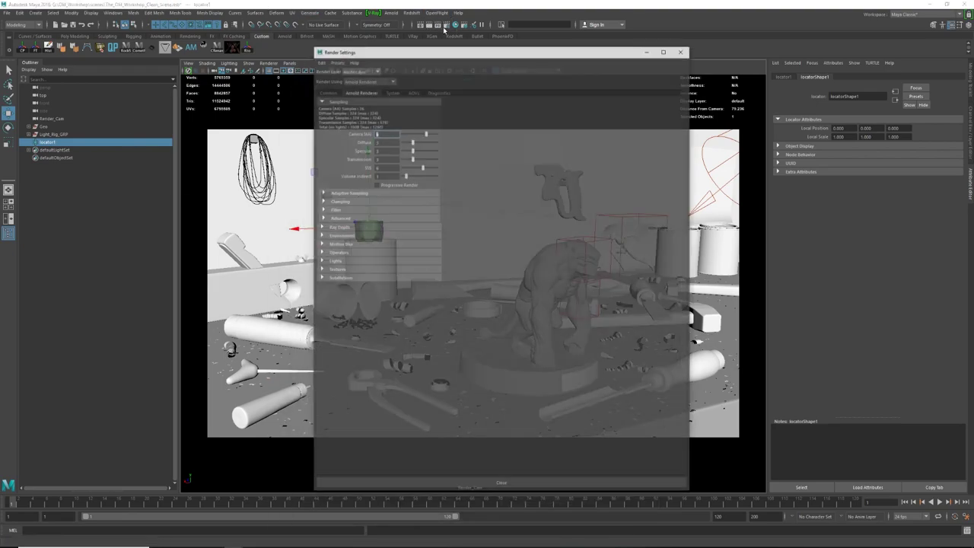
{"action": "left_click", "coordinate": [345, 69]}
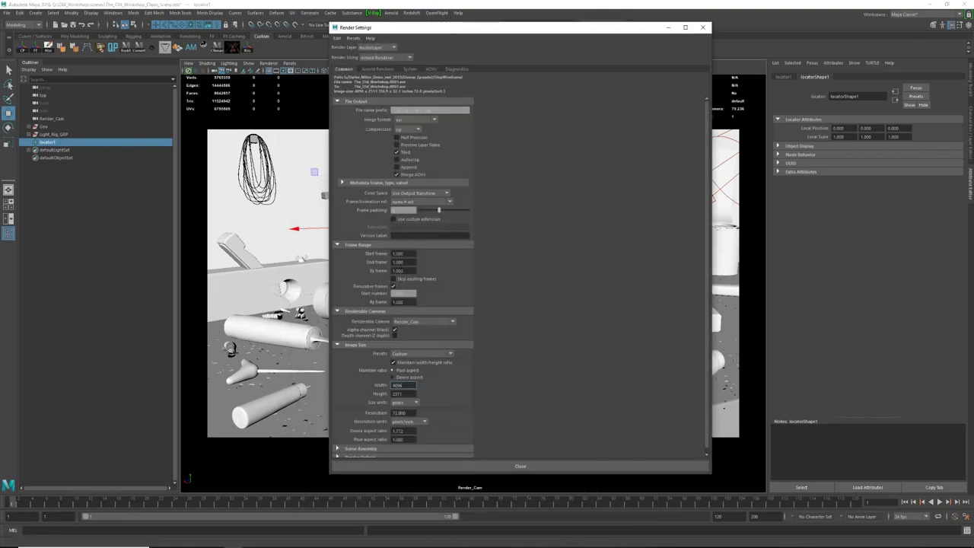
{"action": "left_click", "coordinate": [397, 394]}
{"action": "key", "text": "shift+Tab"}
{"action": "key", "text": "Tab"}
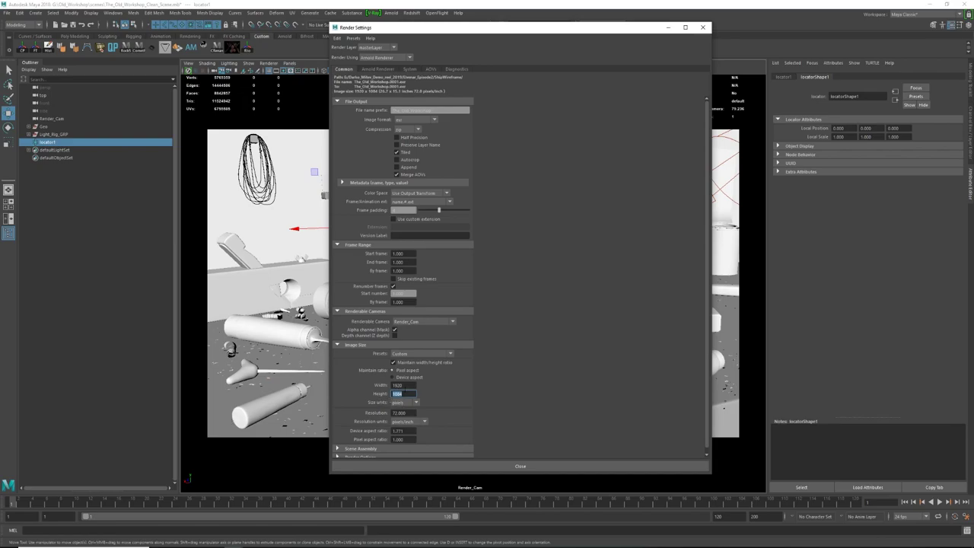
{"action": "key", "text": "shift+Tab"}
{"action": "left_click", "coordinate": [702, 27]}
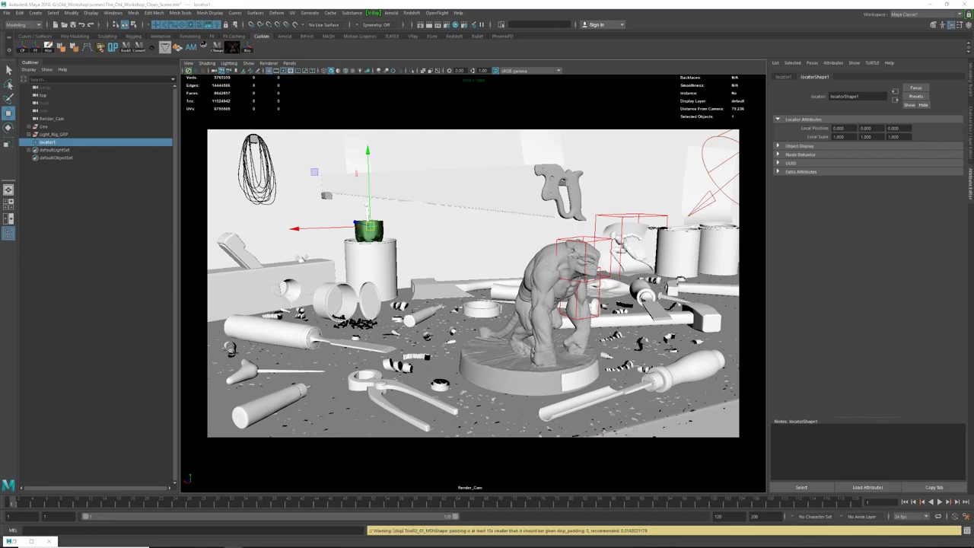
Show the whole Render_Cam image in Arnold RenderView and compare it with OldWorkshop.jpg in Photos.
{"action": "left_click_drag", "start_coordinate": [955, 98], "coordinate": [503, 31]}
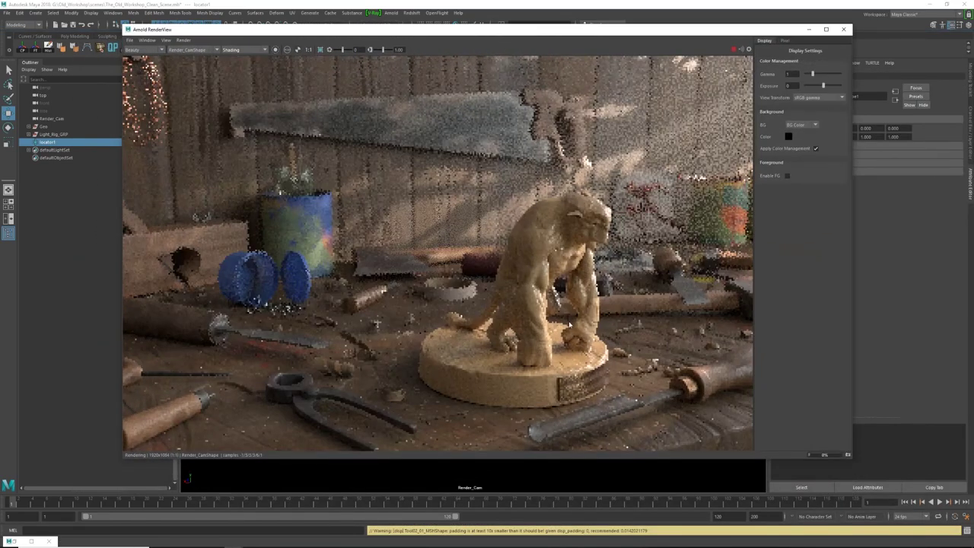
{"action": "scroll", "coordinate": [481, 342], "scroll_direction": "down", "scroll_amount": 2}
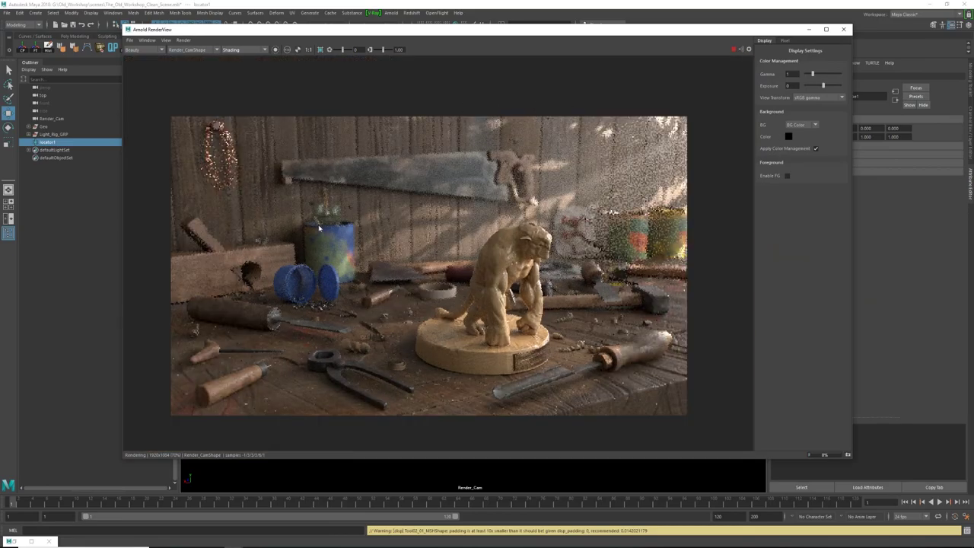
{"action": "left_click", "coordinate": [214, 545]}
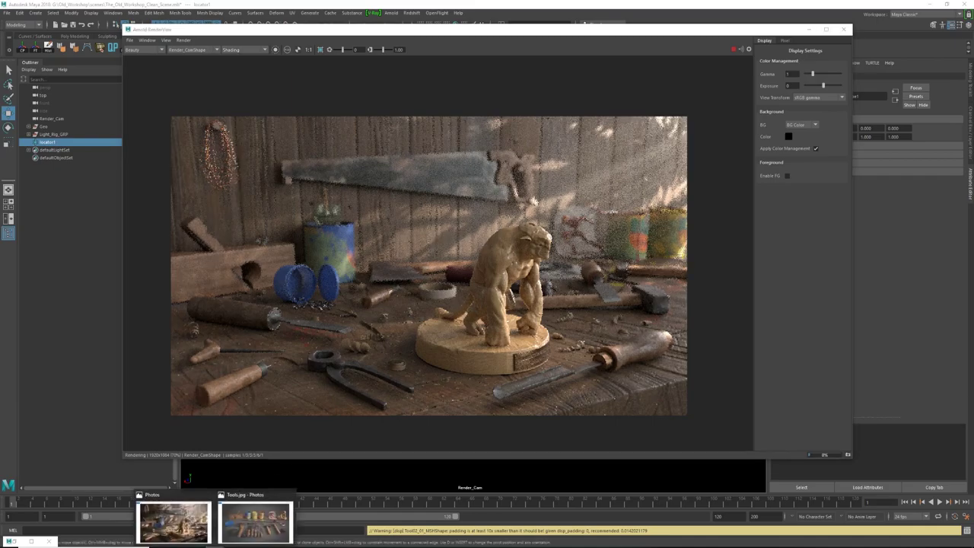
{"action": "left_click", "coordinate": [192, 519]}
{"action": "left_click_drag", "start_coordinate": [753, 6], "coordinate": [608, 73]}
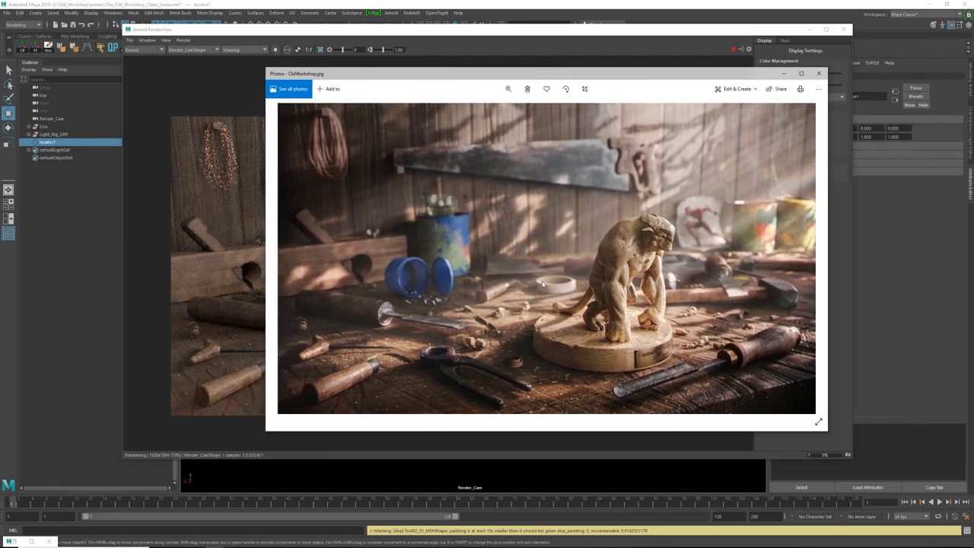
{"action": "left_click", "coordinate": [784, 74]}
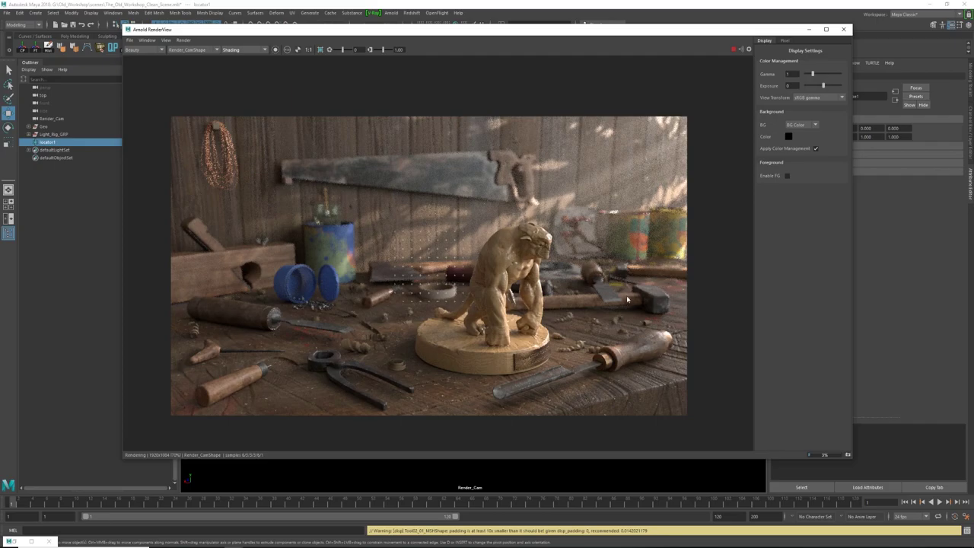
Examine the in-progress render's statue, tools and background in close-up and as a whole image.
{"action": "scroll", "coordinate": [390, 251], "scroll_direction": "up", "scroll_amount": 3}
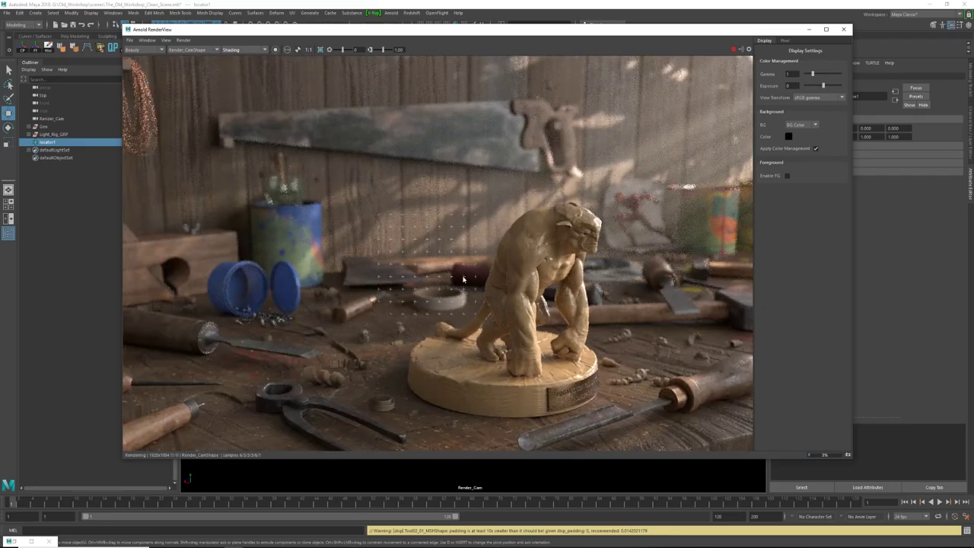
{"action": "scroll", "coordinate": [462, 278], "scroll_direction": "down", "scroll_amount": 1}
{"action": "scroll", "coordinate": [464, 280], "scroll_direction": "up", "scroll_amount": 1}
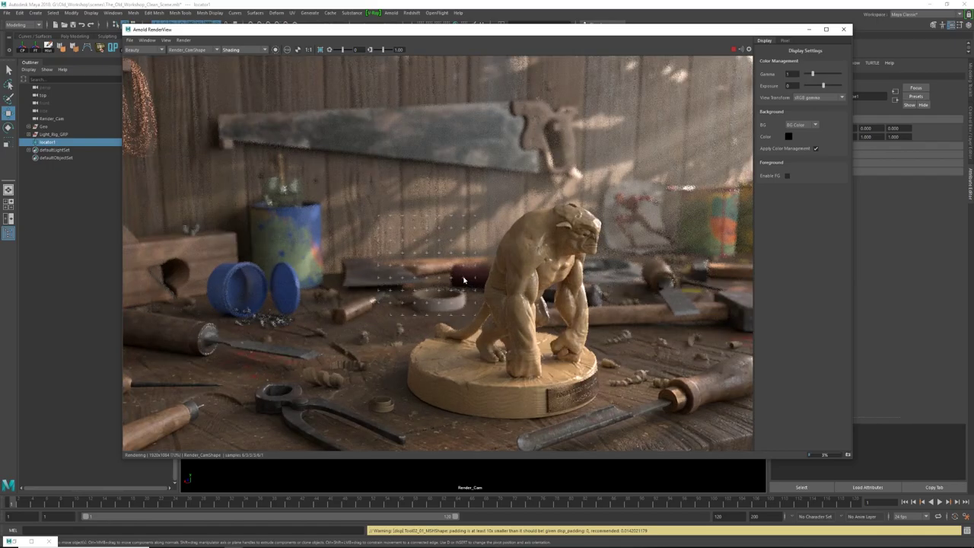
{"action": "scroll", "coordinate": [464, 280], "scroll_direction": "down", "scroll_amount": 1}
{"action": "scroll", "coordinate": [464, 280], "scroll_direction": "up", "scroll_amount": 1}
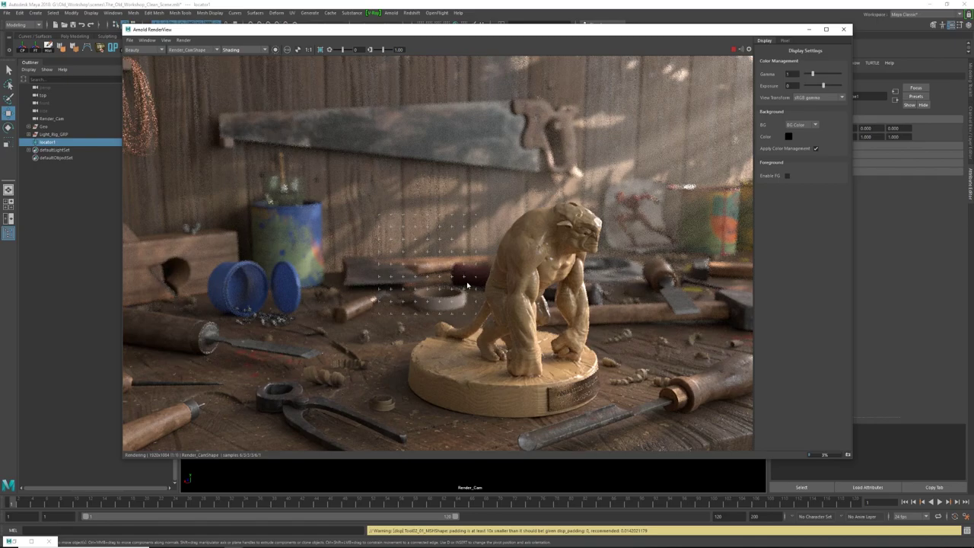
{"action": "scroll", "coordinate": [467, 285], "scroll_direction": "down", "scroll_amount": 2}
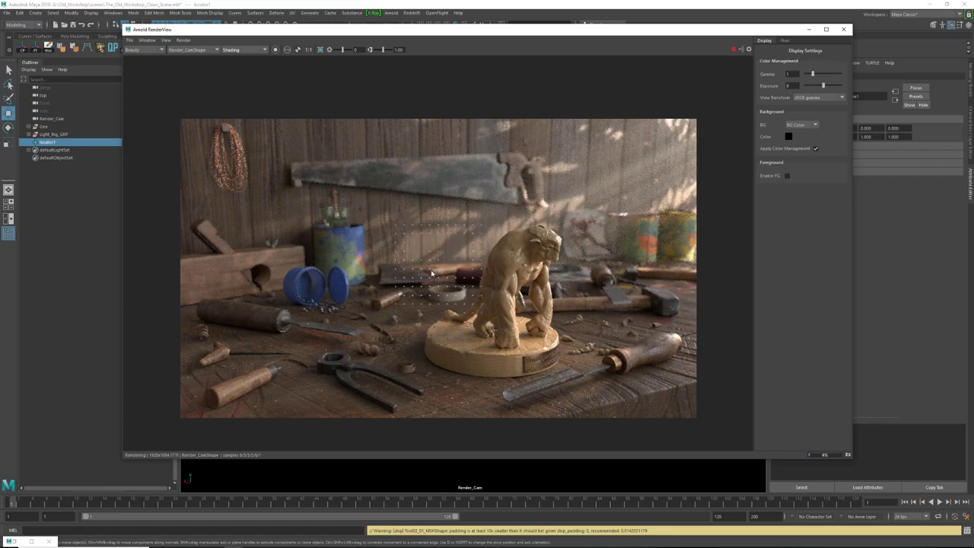
{"action": "scroll", "coordinate": [426, 281], "scroll_direction": "up", "scroll_amount": 3}
{"action": "scroll", "coordinate": [422, 290], "scroll_direction": "down", "scroll_amount": 3}
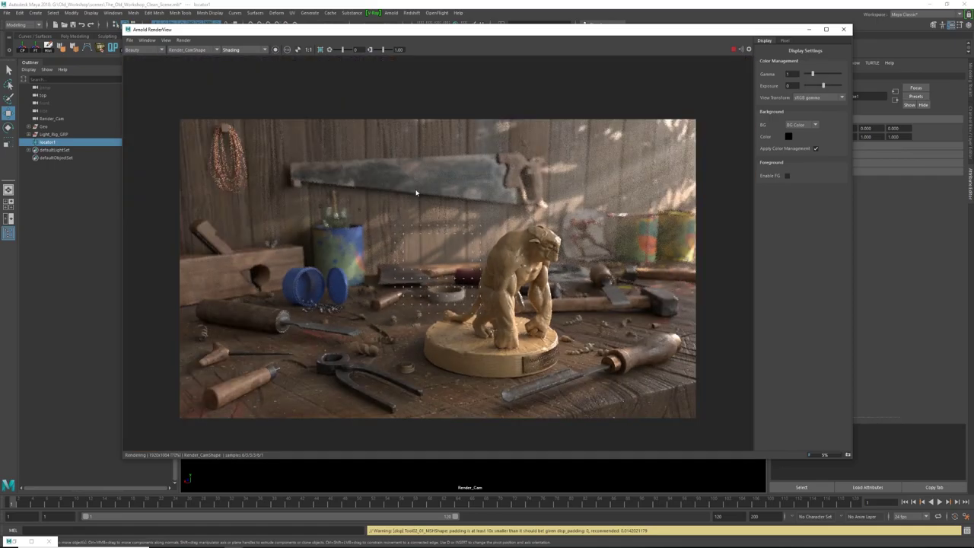
{"action": "scroll", "coordinate": [428, 283], "scroll_direction": "up", "scroll_amount": 3}
{"action": "scroll", "coordinate": [426, 289], "scroll_direction": "down", "scroll_amount": 2}
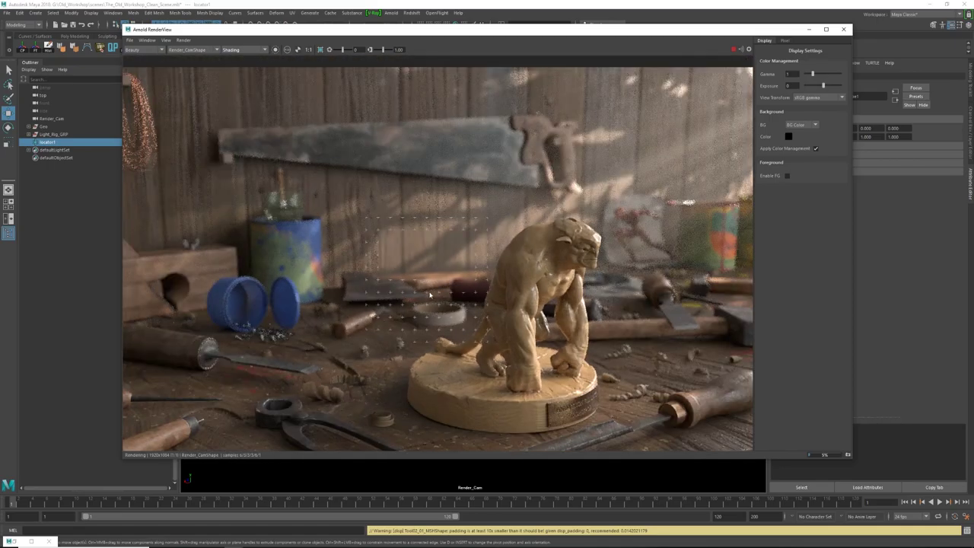
Stop the Arnold render and fit the whole partial image into the render view.
{"action": "left_click", "coordinate": [733, 49]}
{"action": "scroll", "coordinate": [635, 207], "scroll_direction": "down", "scroll_amount": 2}
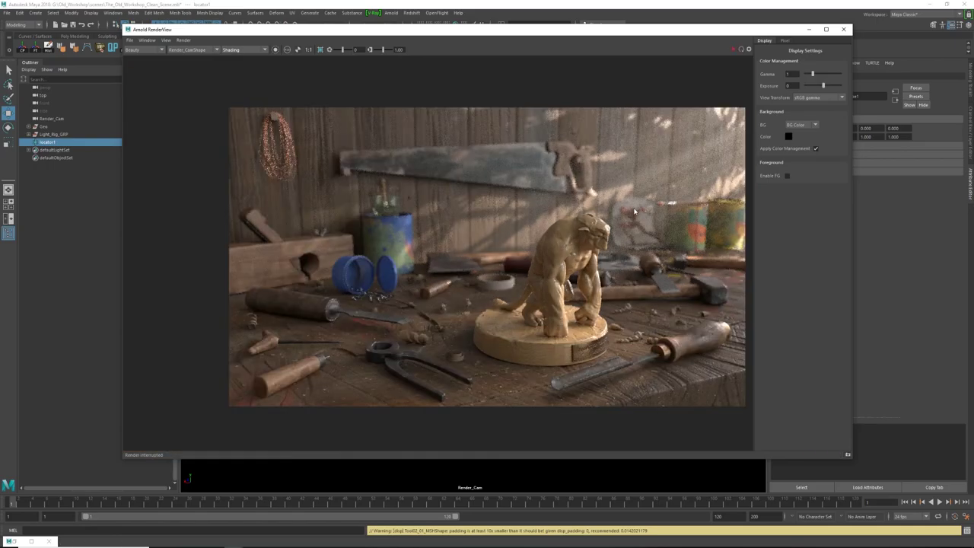
{"action": "scroll", "coordinate": [403, 244], "scroll_direction": "down", "scroll_amount": 2}
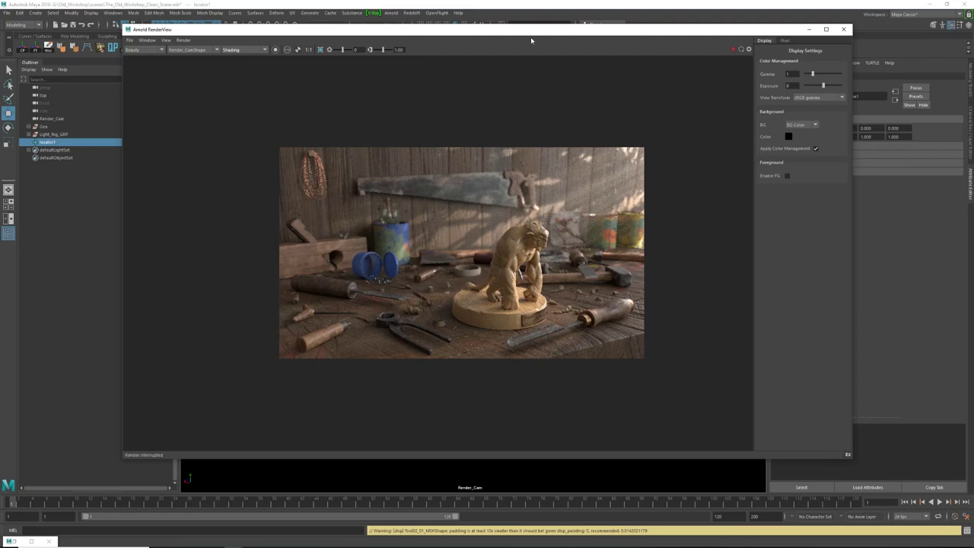
Review the Arnold sampling settings and the active AOVs, and return to the Arnold RenderView window.
{"action": "left_click", "coordinate": [446, 25]}
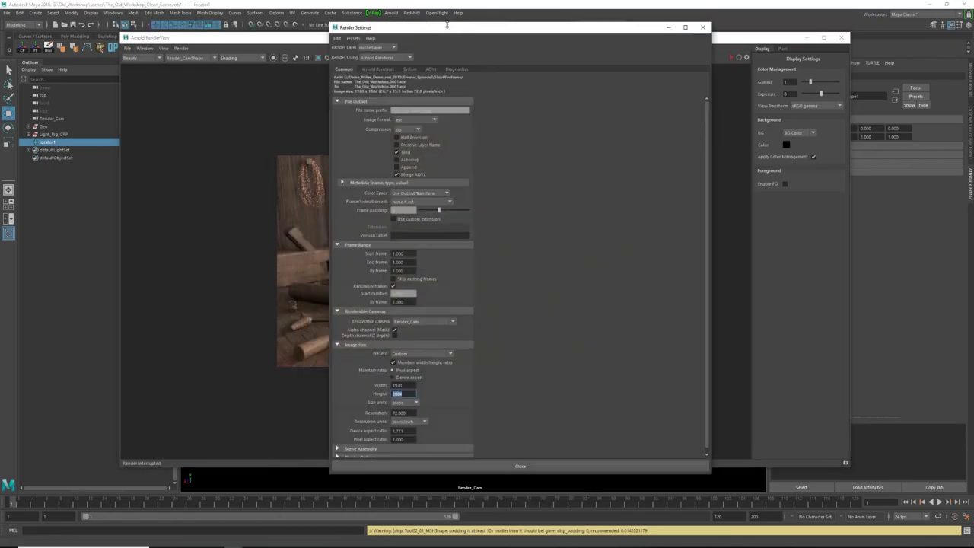
{"action": "left_click", "coordinate": [380, 69]}
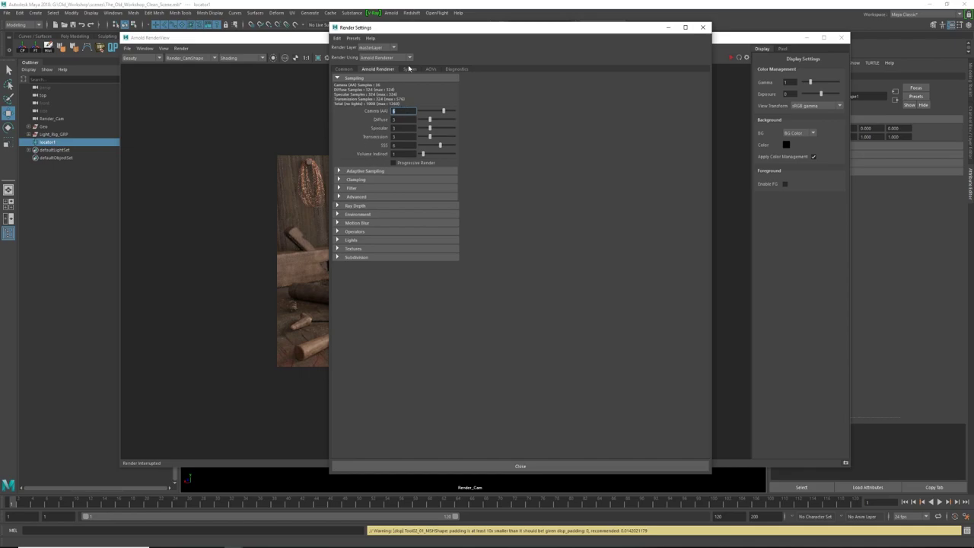
{"action": "left_click", "coordinate": [430, 70]}
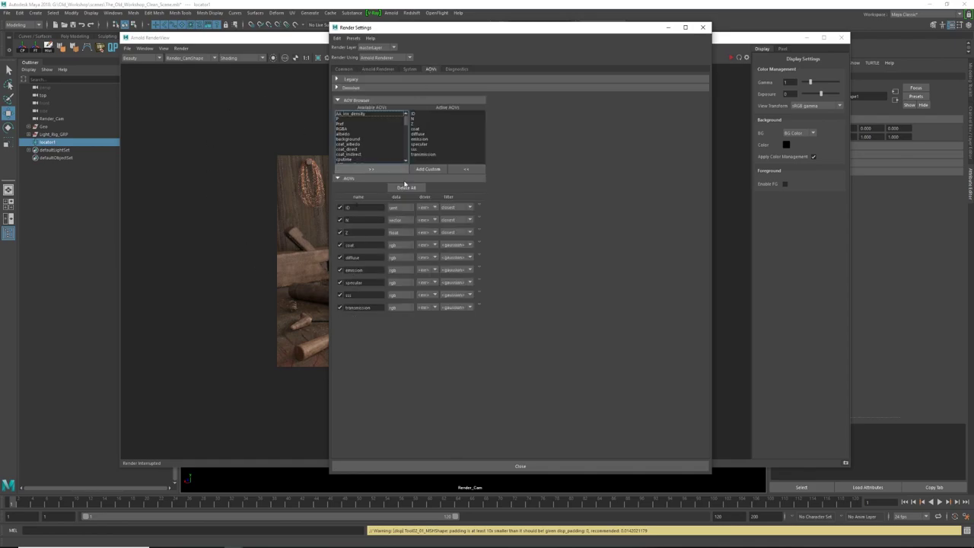
{"action": "left_click", "coordinate": [206, 138]}
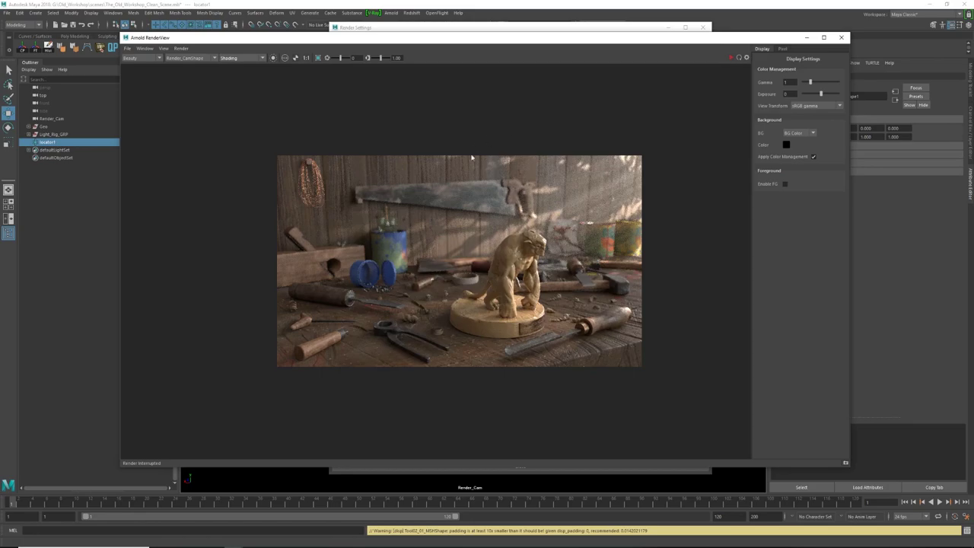
{"action": "left_click_drag", "start_coordinate": [382, 46], "coordinate": [445, 42]}
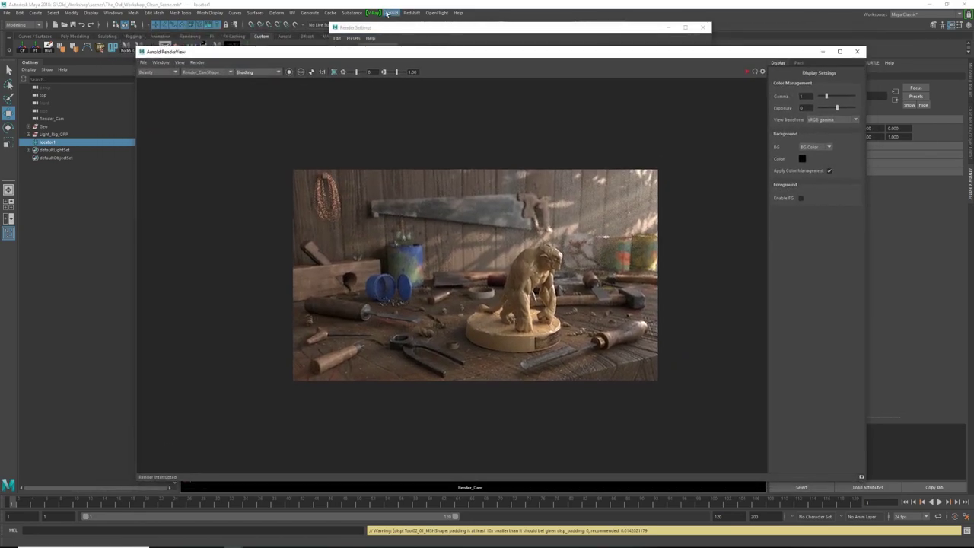
Step through the rendered AOVs, viewing N, coat, emission, sss and transmission in turn.
{"action": "left_click", "coordinate": [156, 73]}
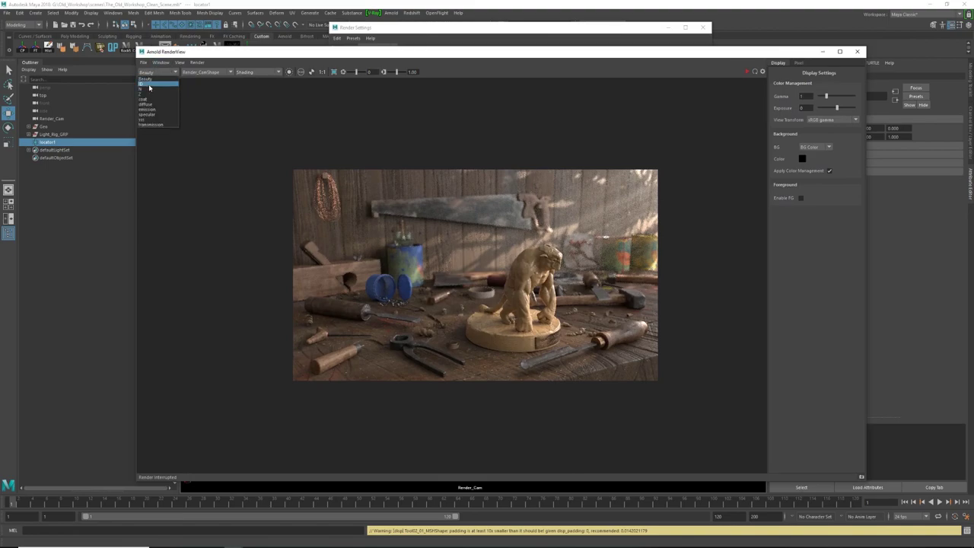
{"action": "left_click", "coordinate": [151, 84]}
{"action": "scroll", "coordinate": [152, 73], "scroll_direction": "down", "scroll_amount": 1}
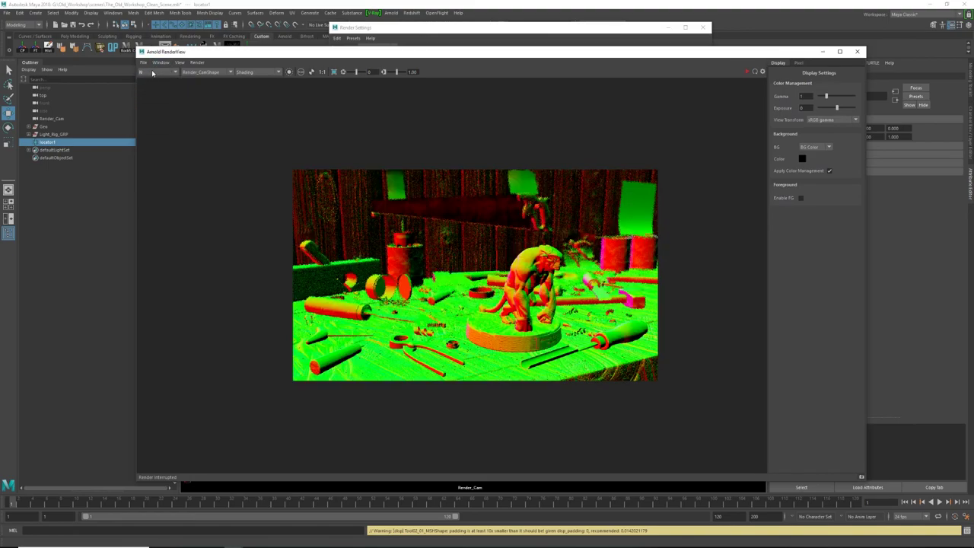
{"action": "scroll", "coordinate": [152, 73], "scroll_direction": "down", "scroll_amount": 1}
{"action": "scroll", "coordinate": [152, 72], "scroll_direction": "down", "scroll_amount": 1}
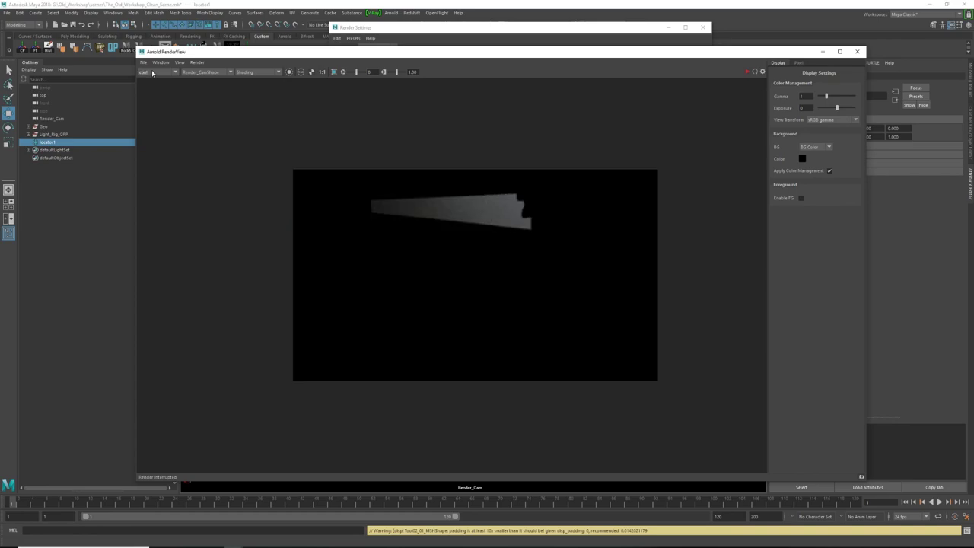
{"action": "scroll", "coordinate": [152, 73], "scroll_direction": "down", "scroll_amount": 1}
{"action": "scroll", "coordinate": [152, 72], "scroll_direction": "down", "scroll_amount": 2}
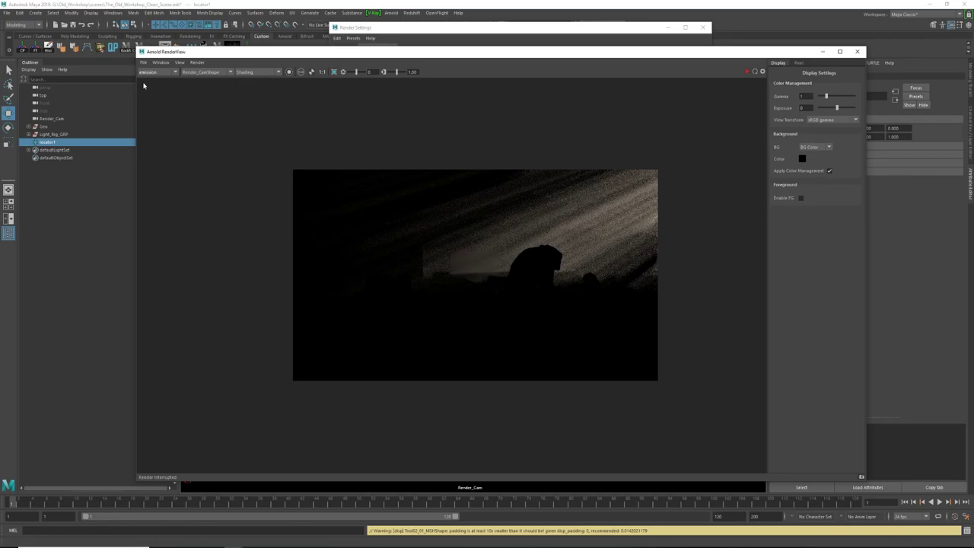
{"action": "scroll", "coordinate": [153, 73], "scroll_direction": "down", "scroll_amount": 1}
{"action": "scroll", "coordinate": [153, 72], "scroll_direction": "down", "scroll_amount": 1}
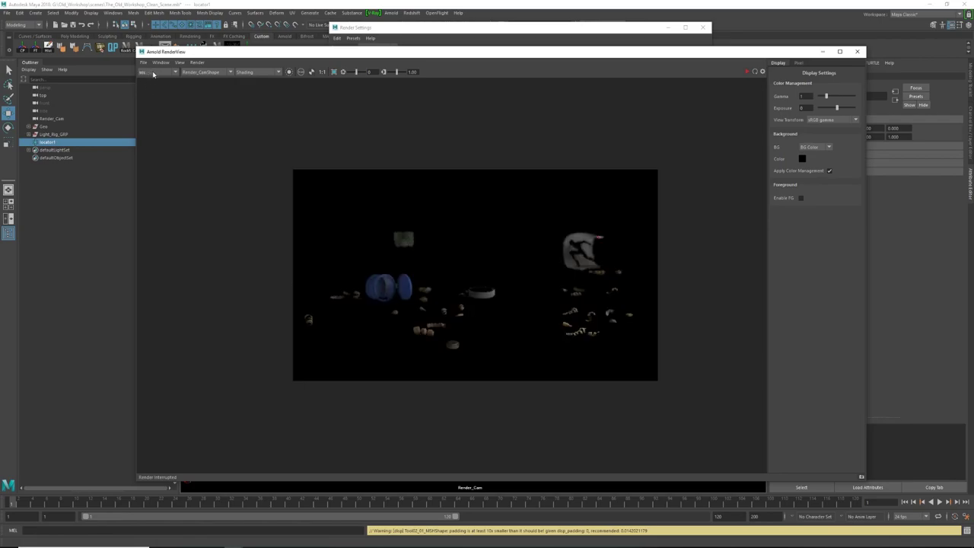
{"action": "scroll", "coordinate": [153, 72], "scroll_direction": "down", "scroll_amount": 1}
{"action": "left_click", "coordinate": [153, 73]}
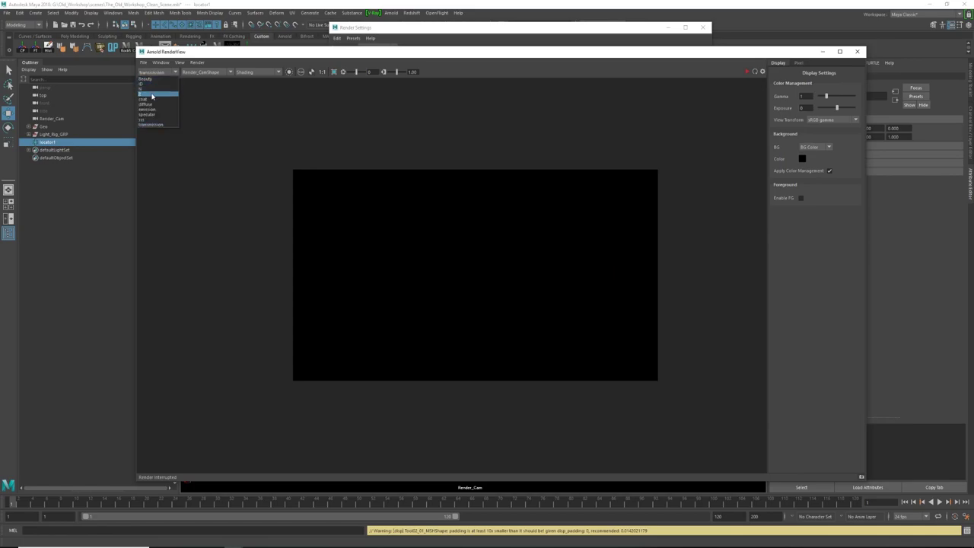
Show the Z AOV and reposition the Arnold RenderView window over the Maya viewport.
{"action": "left_click", "coordinate": [151, 92]}
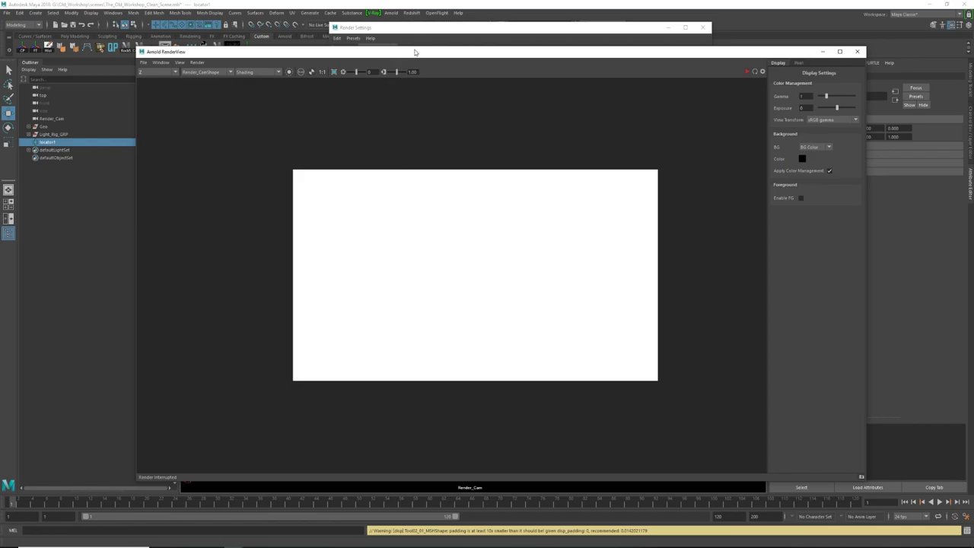
{"action": "left_click_drag", "start_coordinate": [416, 46], "coordinate": [418, 23]}
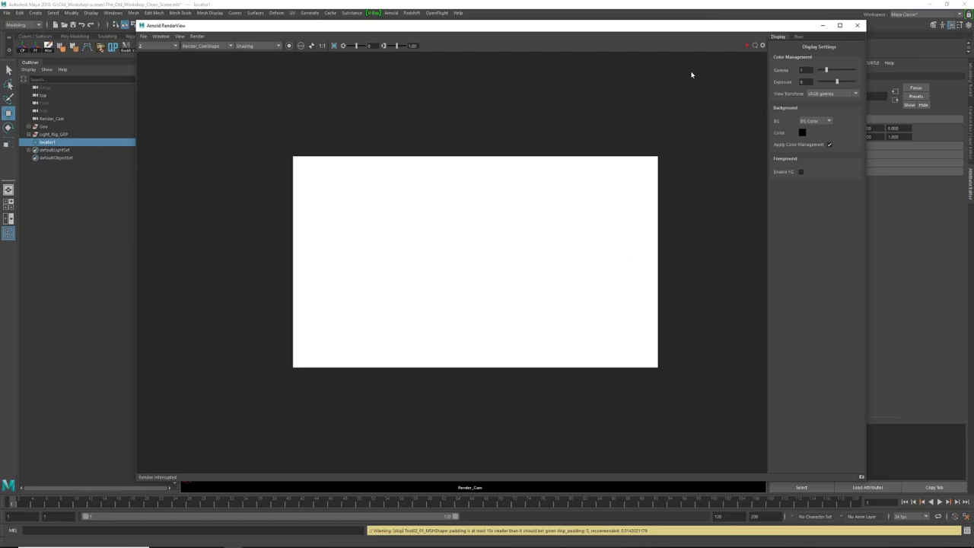
{"action": "left_click_drag", "start_coordinate": [500, 28], "coordinate": [500, 153]}
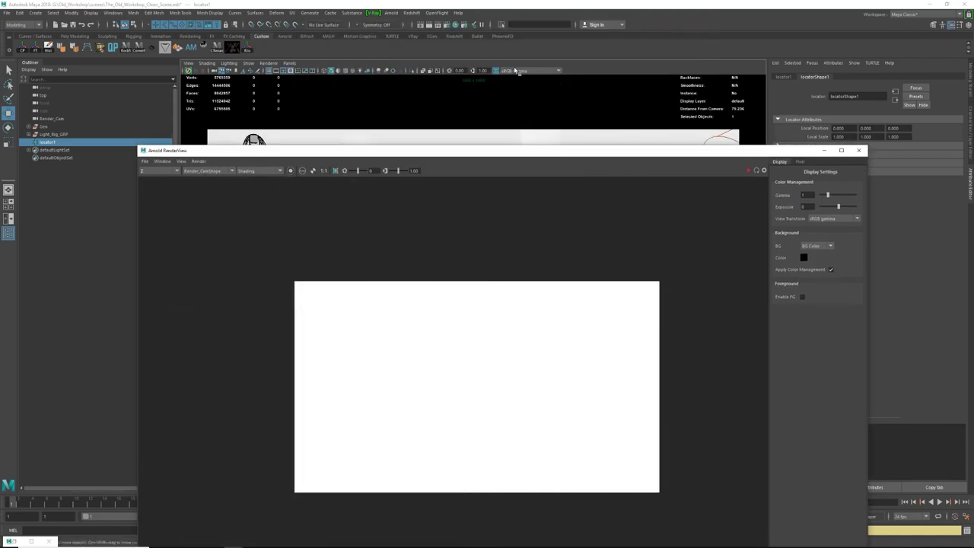
{"action": "left_click_drag", "start_coordinate": [499, 152], "coordinate": [501, 41]}
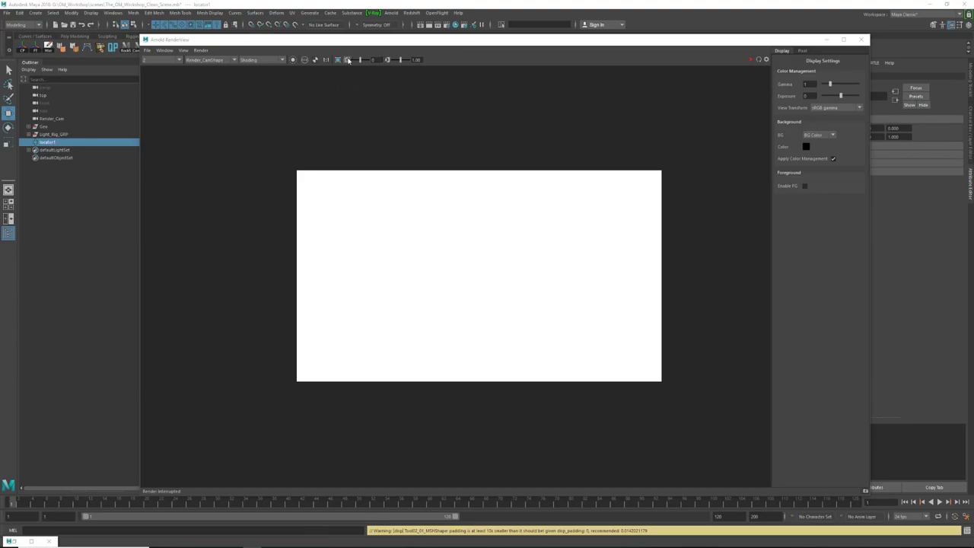
Set the render view's exposure to -10 and examine the Z pass around the statue and tools.
{"action": "left_click_drag", "start_coordinate": [362, 60], "coordinate": [351, 63]}
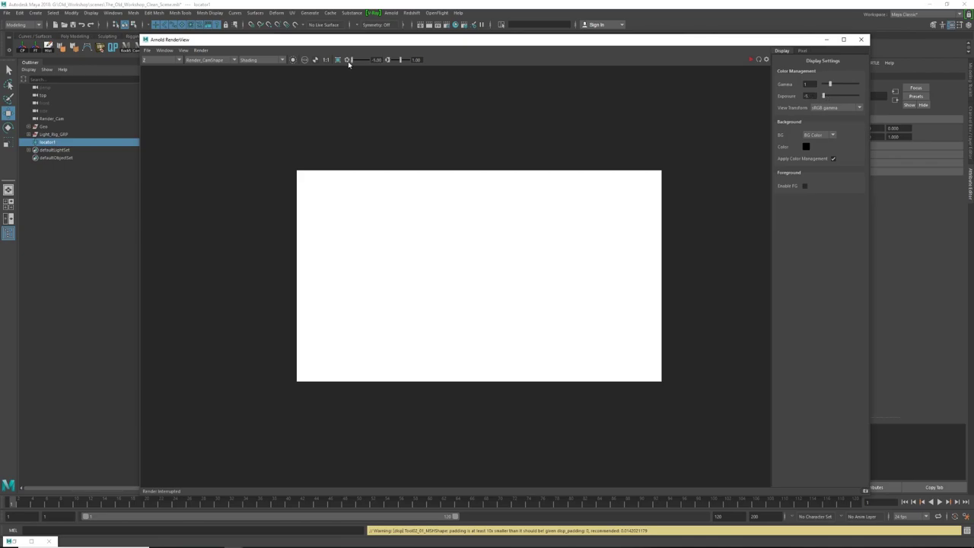
{"action": "left_click", "coordinate": [377, 60]}
{"action": "double_click", "coordinate": [377, 60]}
{"action": "left_click", "coordinate": [377, 60]}
{"action": "double_click", "coordinate": [377, 60]}
{"action": "key", "text": "BackSpace"}
{"action": "type", "text": "-10"}
{"action": "key", "text": "Return"}
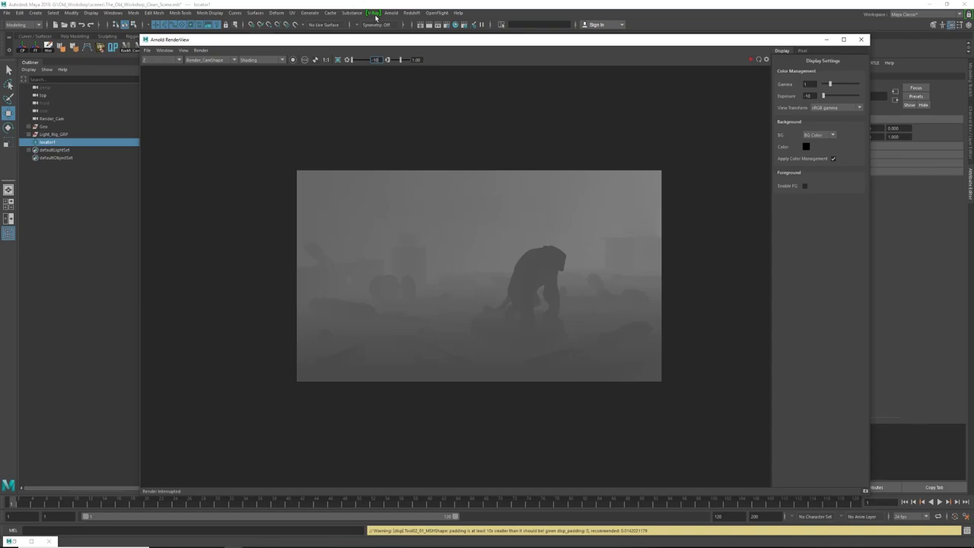
{"action": "scroll", "coordinate": [512, 338], "scroll_direction": "up", "scroll_amount": 4}
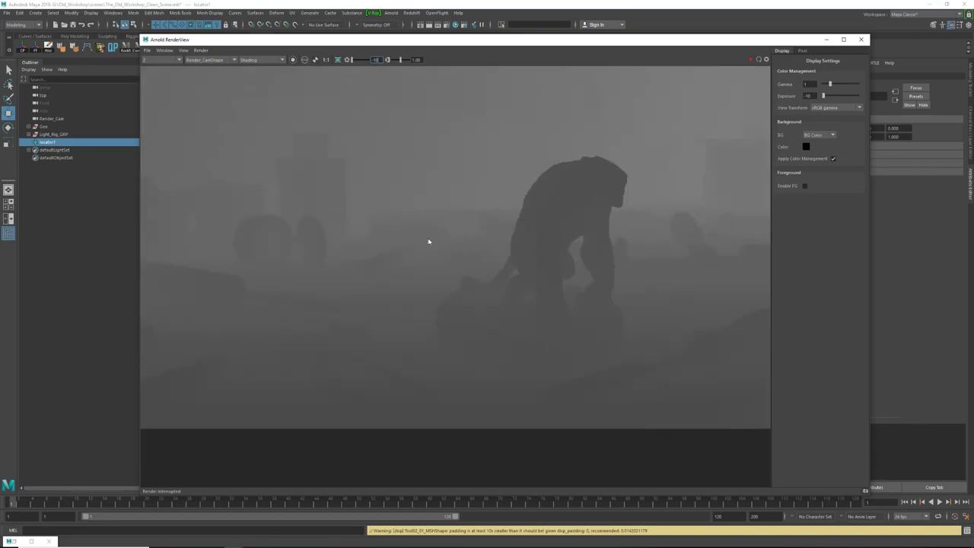
{"action": "scroll", "coordinate": [562, 307], "scroll_direction": "up", "scroll_amount": 1}
{"action": "scroll", "coordinate": [533, 304], "scroll_direction": "down", "scroll_amount": 1}
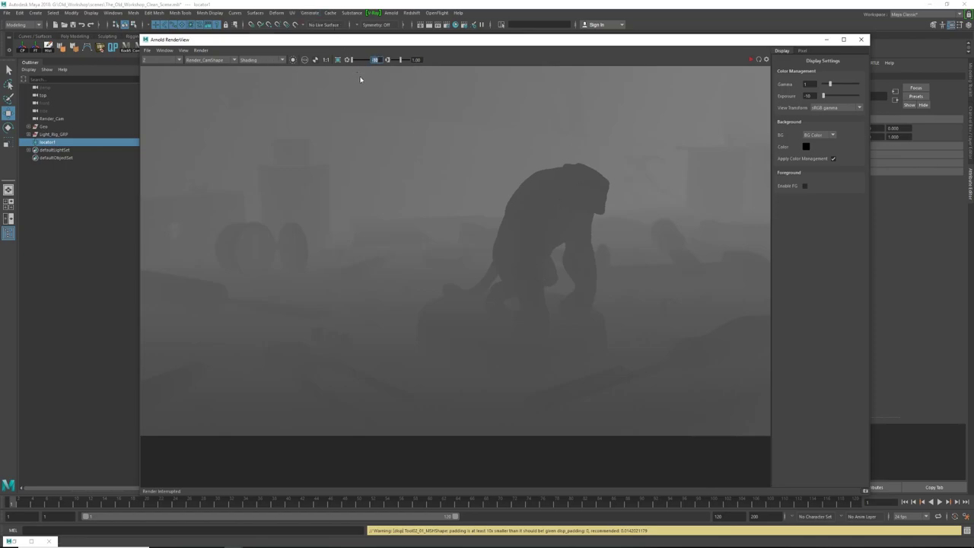
{"action": "scroll", "coordinate": [450, 239], "scroll_direction": "down", "scroll_amount": 4}
{"action": "scroll", "coordinate": [449, 241], "scroll_direction": "up", "scroll_amount": 4}
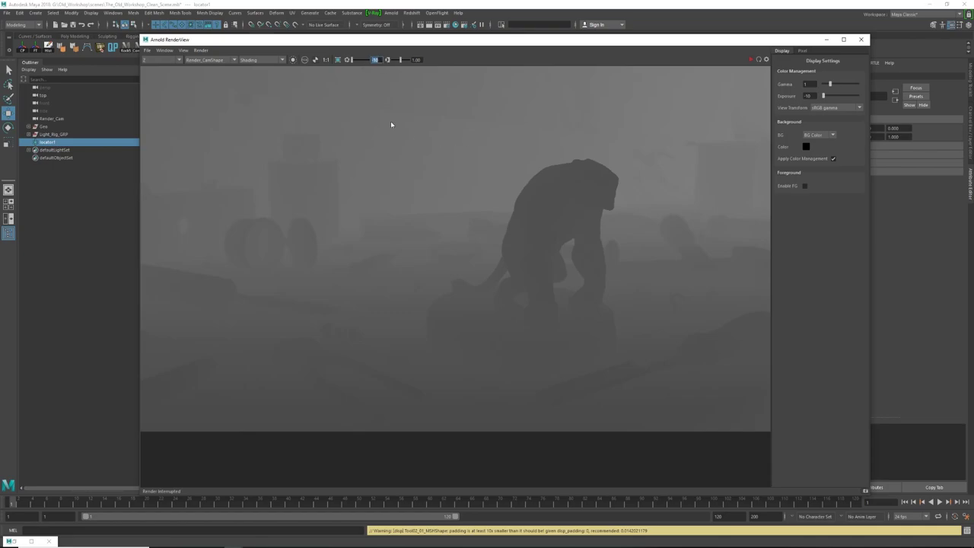
Reset the render view's exposure to 0 and display the Beauty pass.
{"action": "type", "text": "0"}
{"action": "key", "text": "Return"}
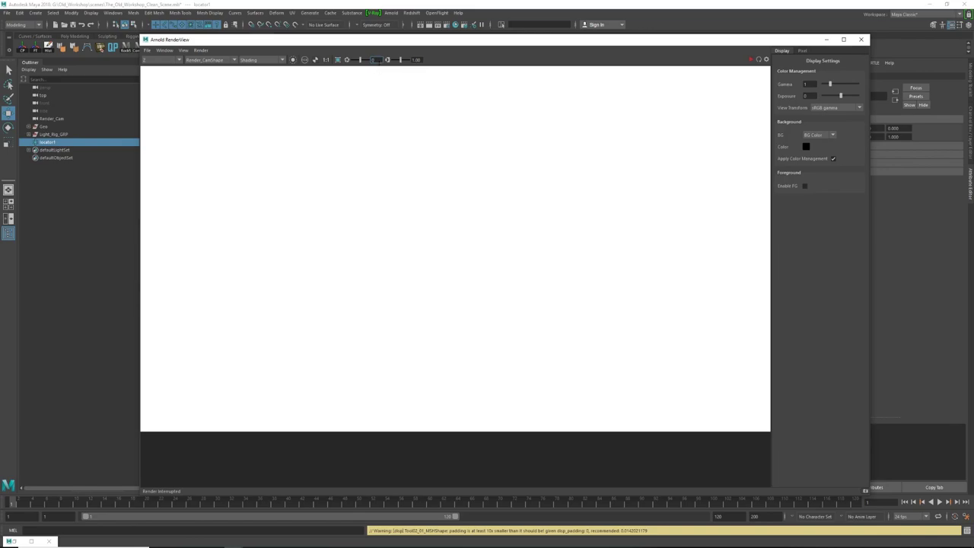
{"action": "left_click", "coordinate": [161, 61]}
{"action": "left_click", "coordinate": [151, 71]}
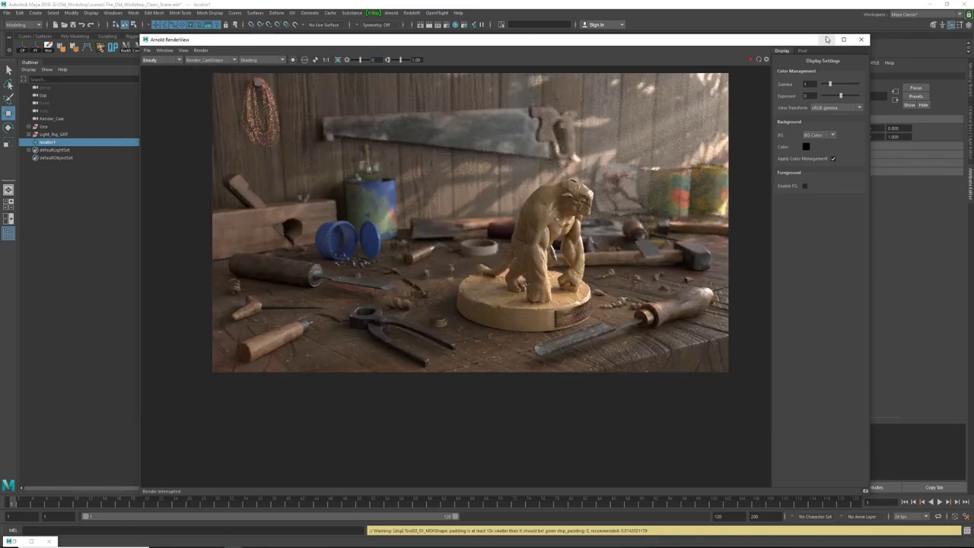
Minimize the Arnold RenderView and switch the viewport from Render_Cam to the persp camera.
{"action": "left_click", "coordinate": [825, 41]}
{"action": "left_click", "coordinate": [290, 63]}
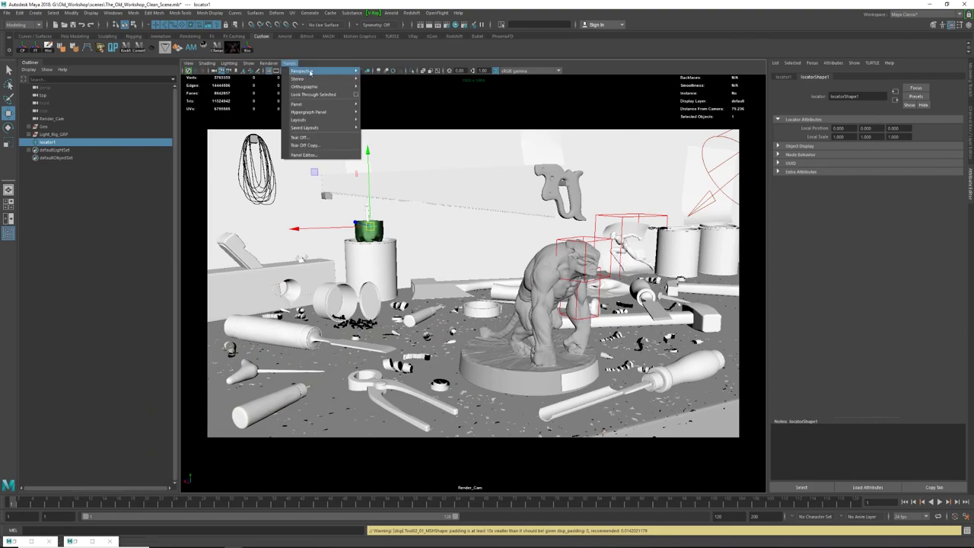
{"action": "mouse_move", "coordinate": [307, 71]}
{"action": "left_click", "coordinate": [380, 79]}
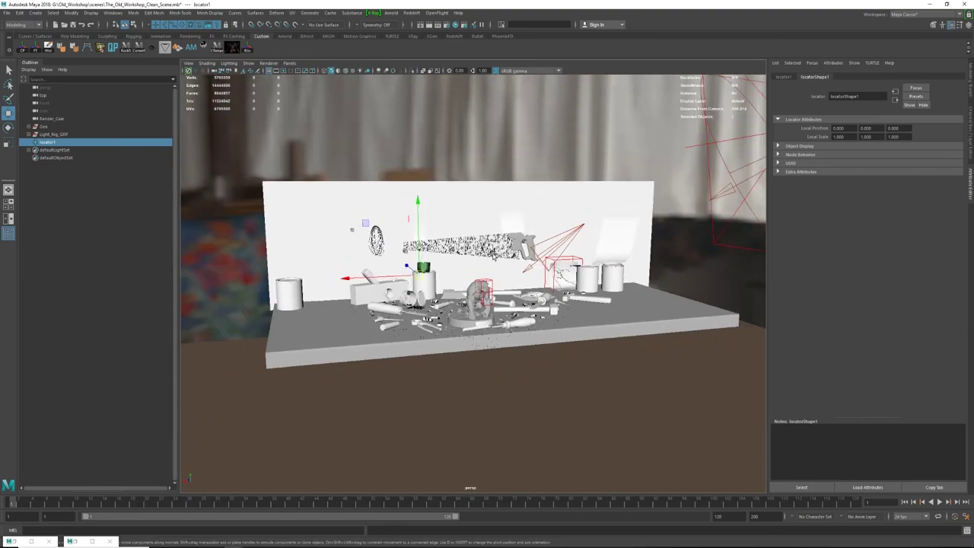
Select the floor plane and examine its placement beneath the workbench from several angles inside the sky dome.
{"action": "scroll", "coordinate": [504, 253], "scroll_direction": "down", "scroll_amount": 3}
{"action": "left_click", "coordinate": [415, 156]}
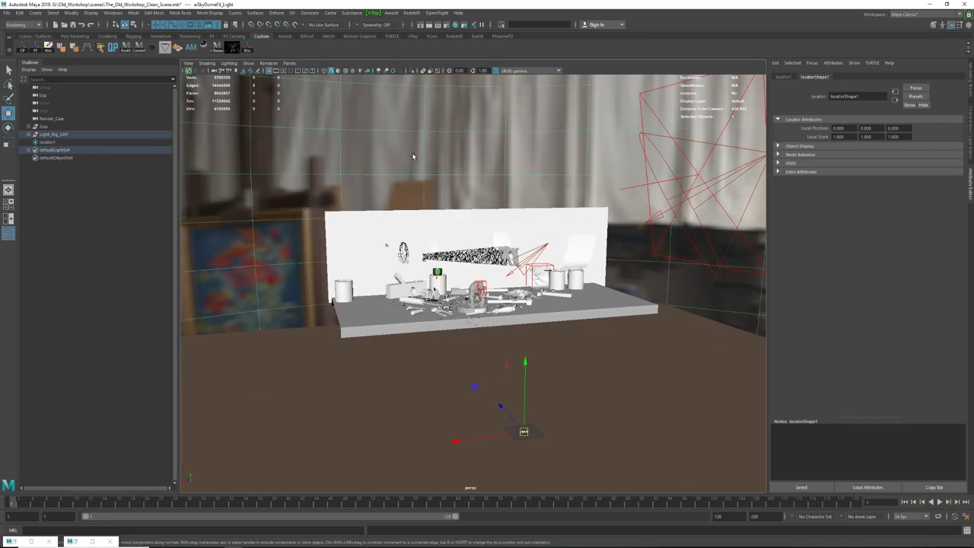
{"action": "left_click_drag", "start_coordinate": [535, 369], "coordinate": [556, 370], "text": "alt"}
{"action": "left_click", "coordinate": [650, 394]}
{"action": "mouse_move", "coordinate": [631, 398]}
{"action": "left_mouse_down", "text": "alt"}
{"action": "mouse_move", "coordinate": [516, 394]}
{"action": "mouse_move", "coordinate": [546, 396]}
{"action": "mouse_move", "coordinate": [465, 358]}
{"action": "mouse_move", "coordinate": [358, 328]}
{"action": "left_mouse_up", "text": "alt"}
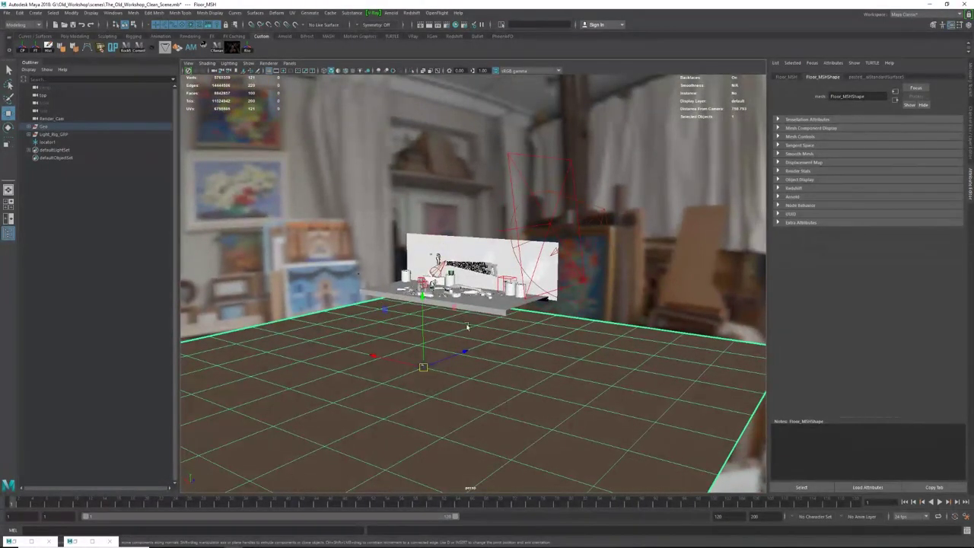
{"action": "left_click_drag", "start_coordinate": [439, 382], "coordinate": [476, 339], "text": "alt"}
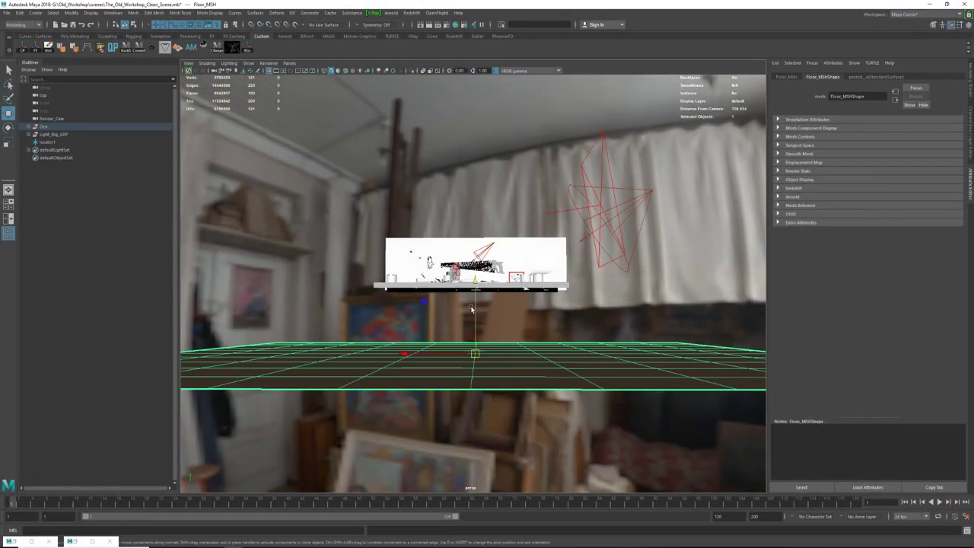
{"action": "left_click_drag", "start_coordinate": [402, 355], "coordinate": [284, 419], "text": "alt"}
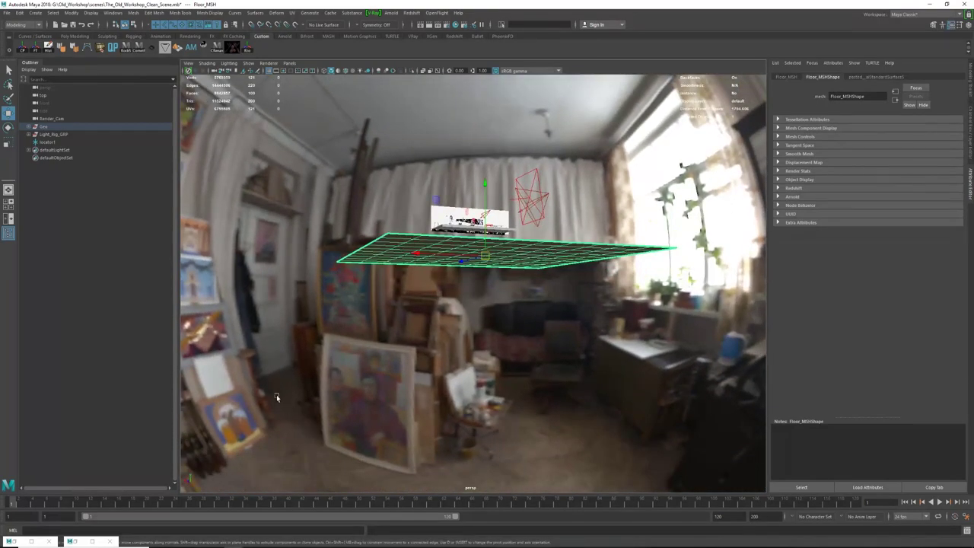
{"action": "left_click_drag", "start_coordinate": [433, 353], "coordinate": [513, 274], "text": "alt"}
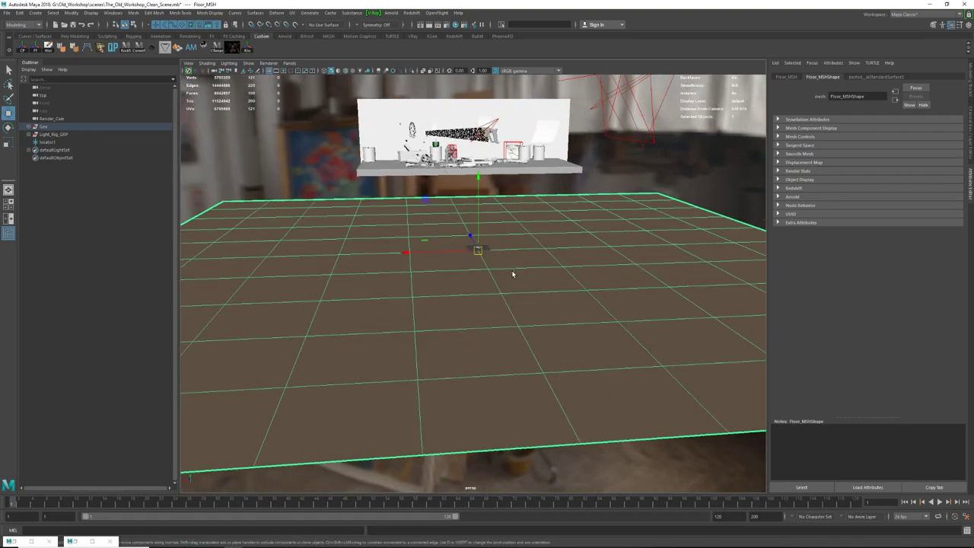
{"action": "right_click_drag", "start_coordinate": [461, 208], "coordinate": [572, 259], "text": "alt"}
{"action": "mouse_move", "coordinate": [496, 280]}
{"action": "left_mouse_down", "text": "alt"}
{"action": "mouse_move", "coordinate": [515, 305]}
{"action": "mouse_move", "coordinate": [421, 293]}
{"action": "mouse_move", "coordinate": [502, 289]}
{"action": "left_mouse_up", "text": "alt"}
Select the sky dome light and inspect the artist_workshop_4k.hdr file texture connected to its color.
{"action": "scroll", "coordinate": [502, 289], "scroll_direction": "down", "scroll_amount": 5}
{"action": "left_click", "coordinate": [670, 221]}
{"action": "left_click_drag", "start_coordinate": [670, 221], "coordinate": [682, 223], "text": "alt"}
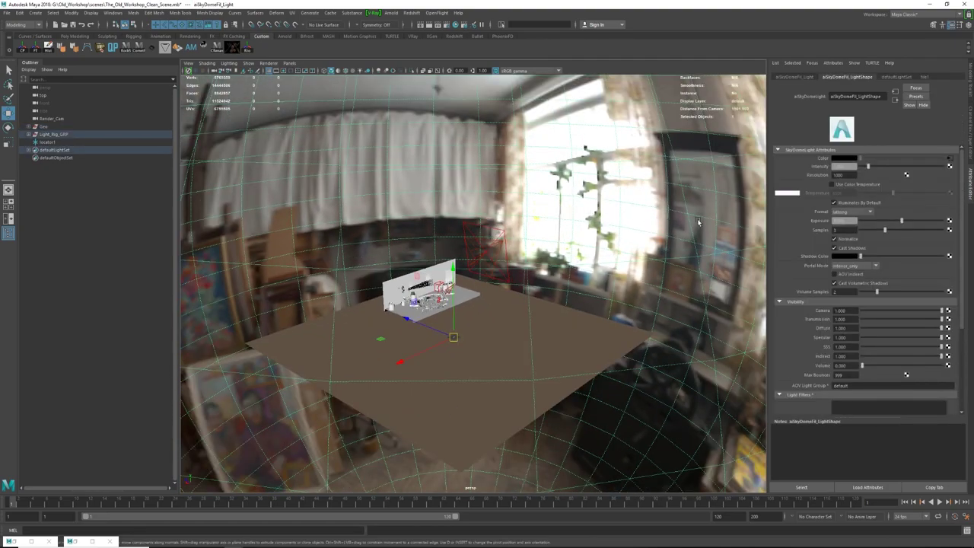
{"action": "left_click", "coordinate": [950, 161]}
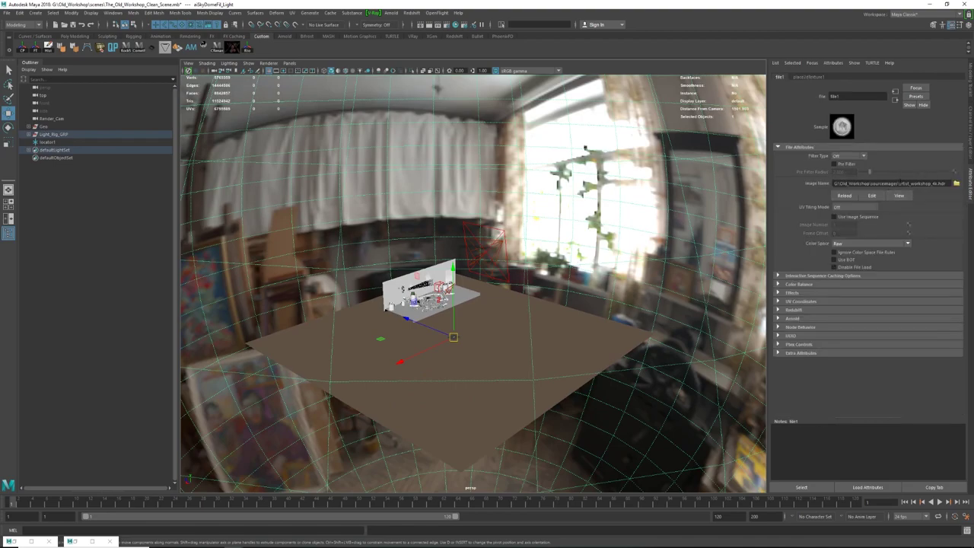
{"action": "triple_click", "coordinate": [939, 184]}
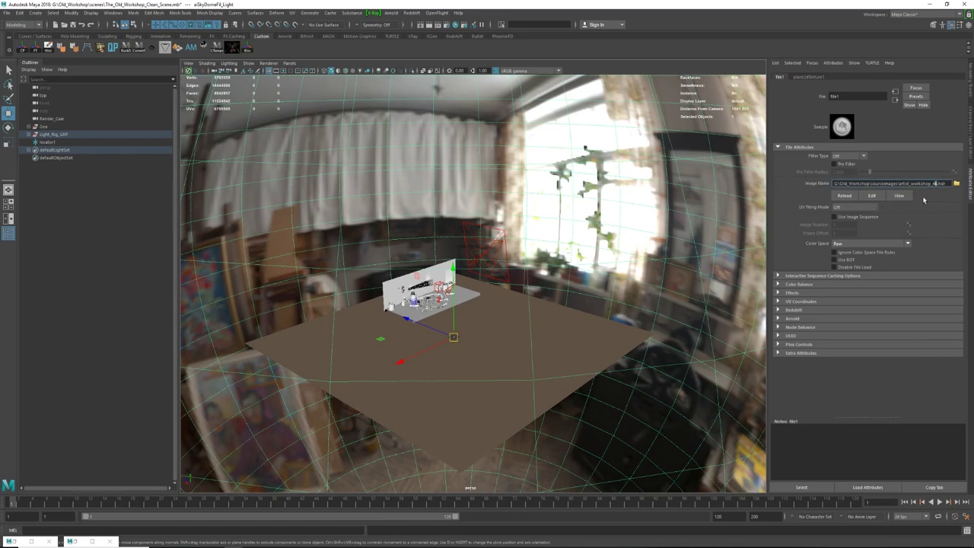
{"action": "left_click", "coordinate": [535, 228]}
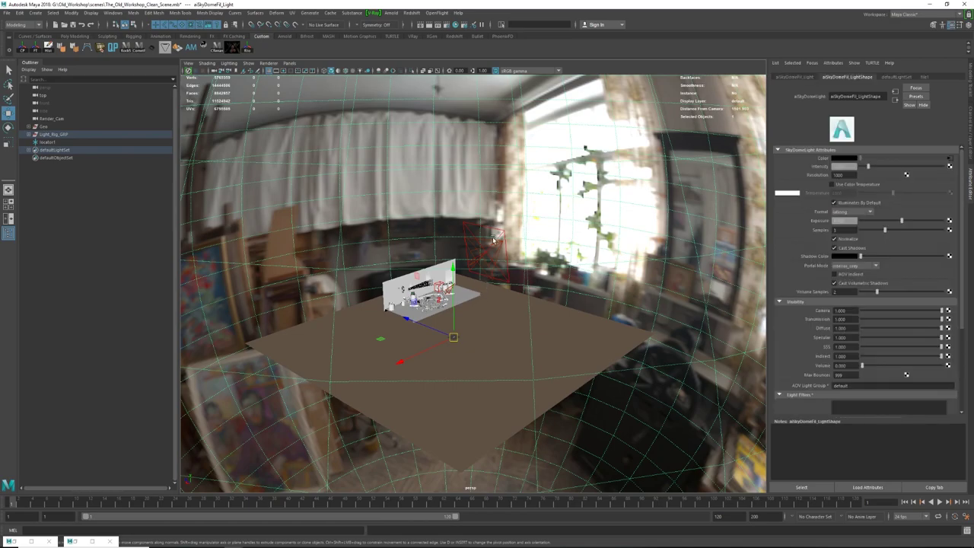
Compare the area lights' placement with the window in the sky dome image, and select the large side area light.
{"action": "scroll", "coordinate": [402, 208], "scroll_direction": "up", "scroll_amount": 3}
{"action": "left_click_drag", "start_coordinate": [401, 208], "coordinate": [616, 216], "text": "alt"}
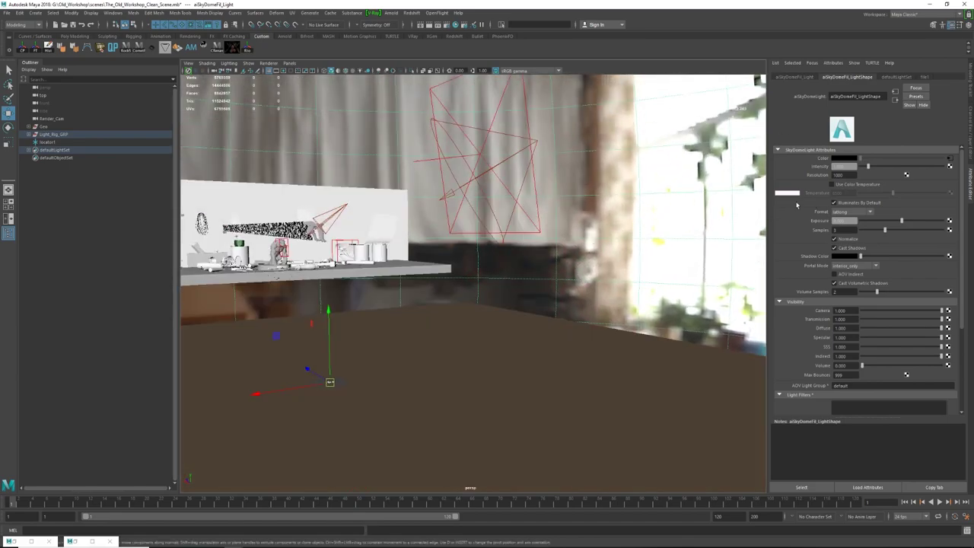
{"action": "left_click_drag", "start_coordinate": [498, 234], "coordinate": [529, 239], "text": "alt"}
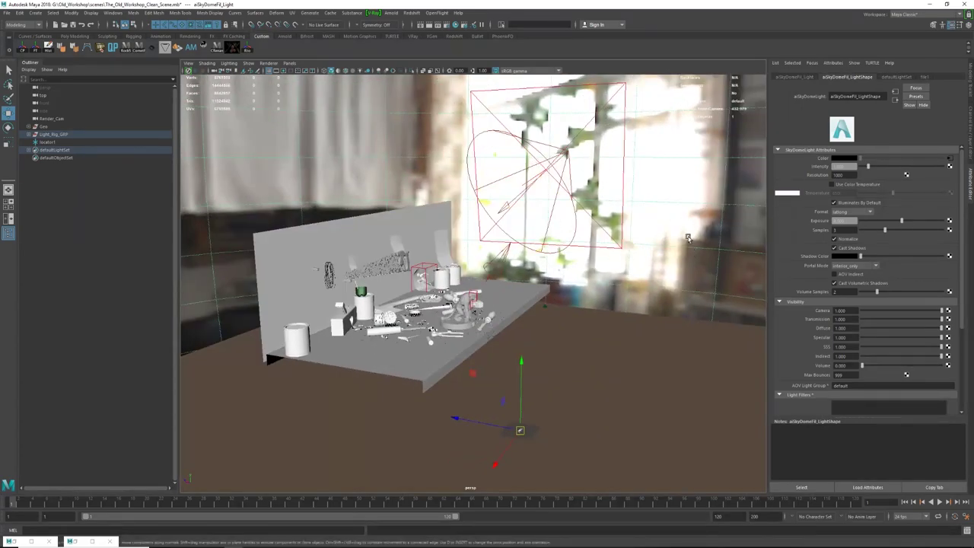
{"action": "left_click_drag", "start_coordinate": [682, 200], "coordinate": [589, 174], "text": "alt"}
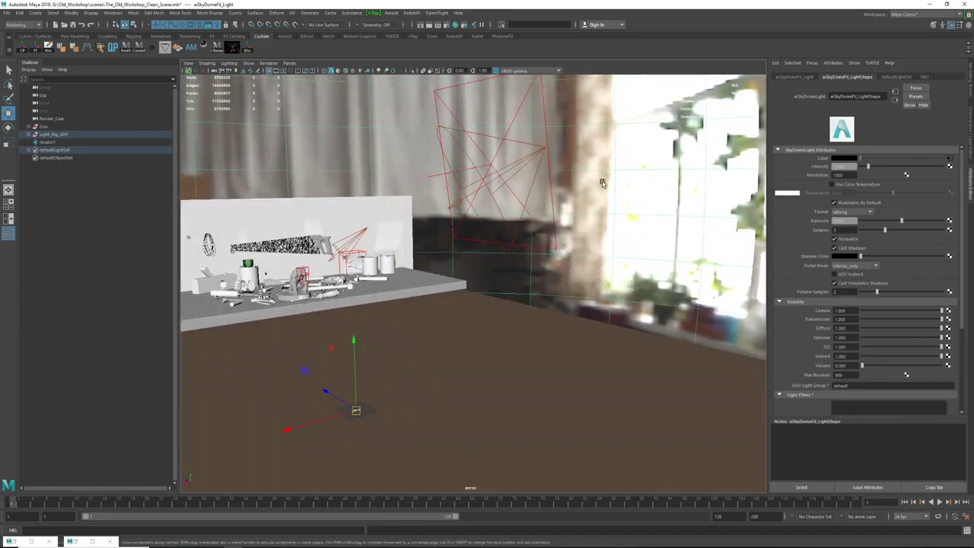
{"action": "left_click_drag", "start_coordinate": [442, 184], "coordinate": [426, 189], "text": "alt"}
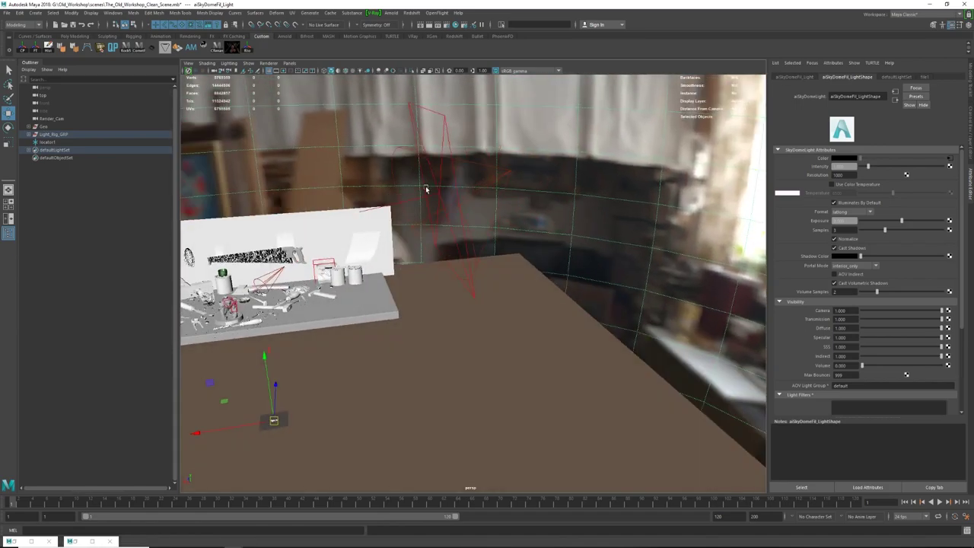
{"action": "left_click_drag", "start_coordinate": [446, 147], "coordinate": [469, 216], "text": "alt"}
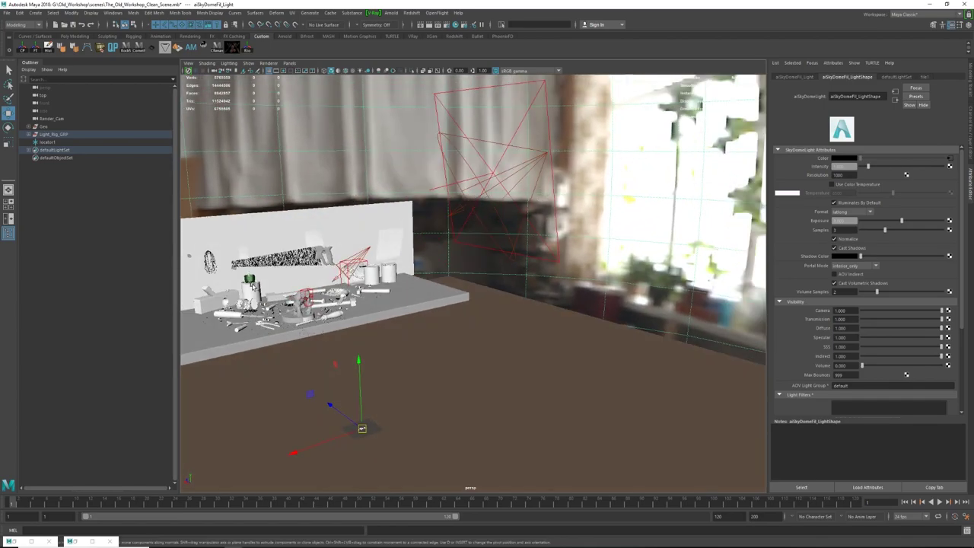
{"action": "left_click_drag", "start_coordinate": [499, 223], "coordinate": [548, 168], "text": "alt"}
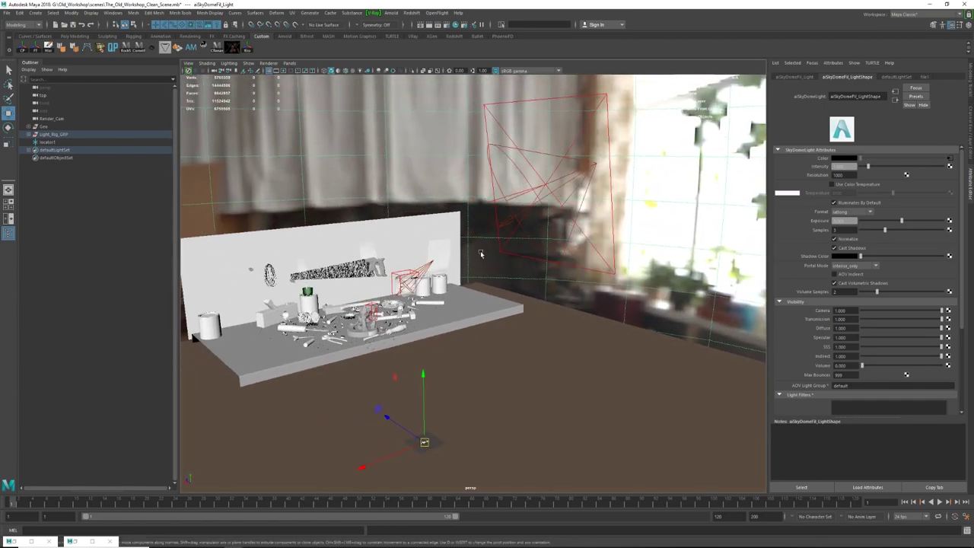
{"action": "left_click", "coordinate": [577, 142]}
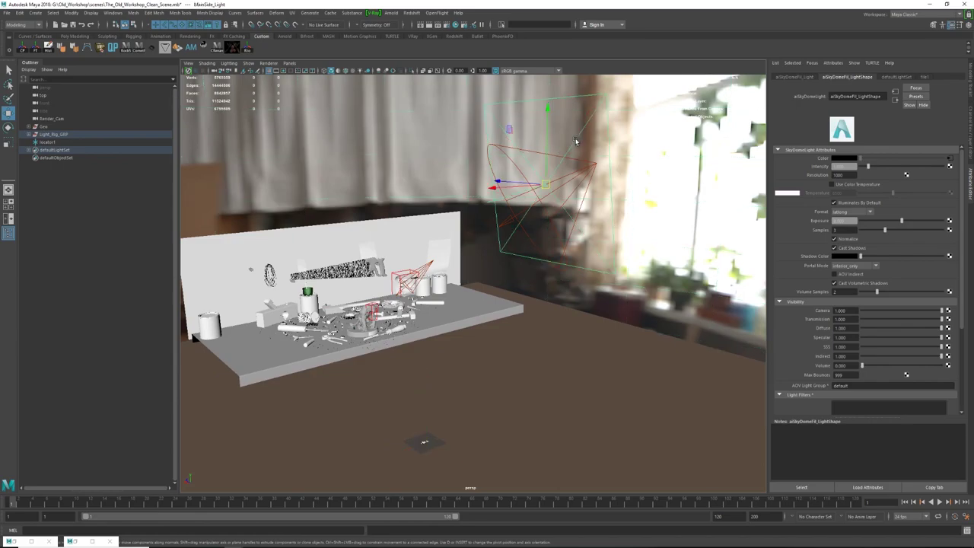
Examine the large side area light beside the window and its Volume visibility value.
{"action": "left_click_drag", "start_coordinate": [567, 230], "coordinate": [778, 337], "text": "alt"}
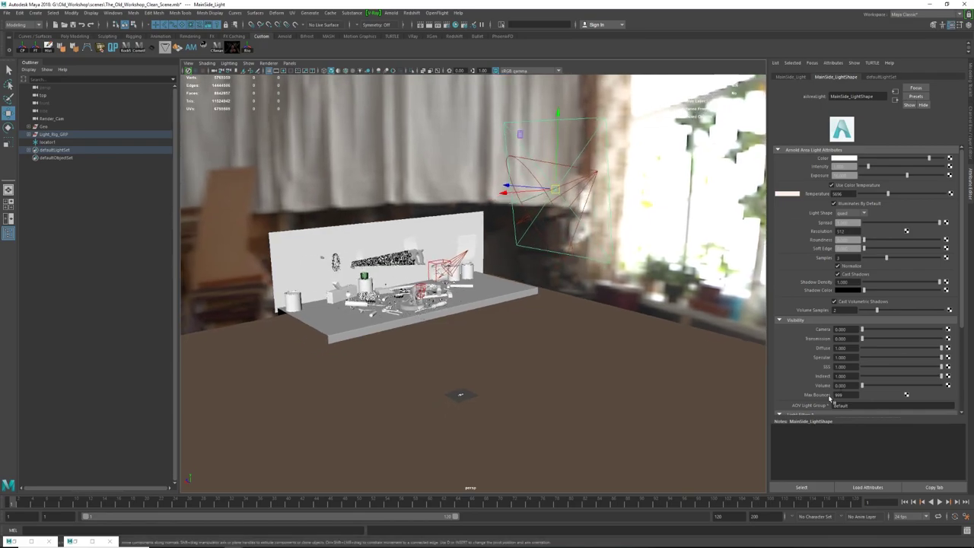
{"action": "left_click_drag", "start_coordinate": [634, 353], "coordinate": [595, 311], "text": "alt"}
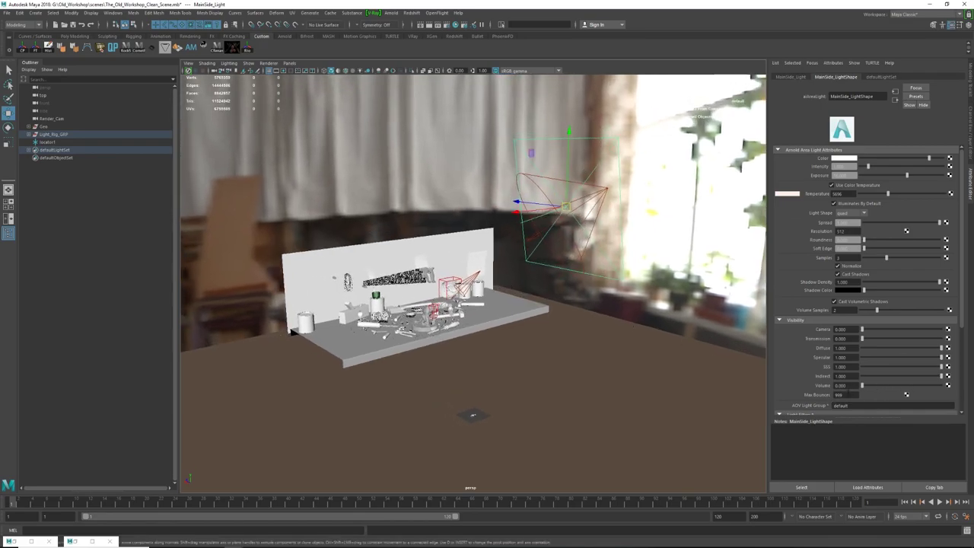
{"action": "double_click", "coordinate": [838, 386]}
Select the side spot light for fog and gobos and inspect its Arnold Volume visibility setting.
{"action": "left_click", "coordinate": [600, 195]}
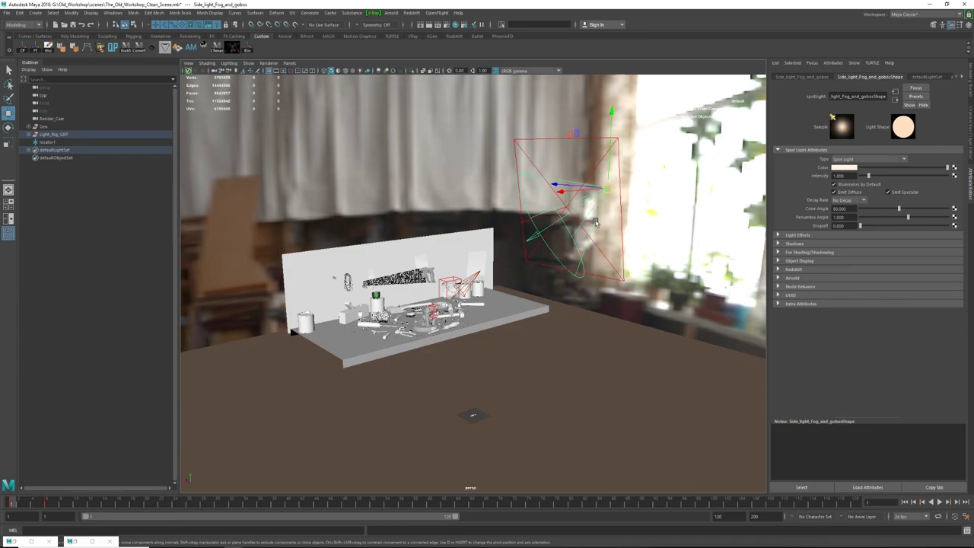
{"action": "left_click", "coordinate": [782, 278]}
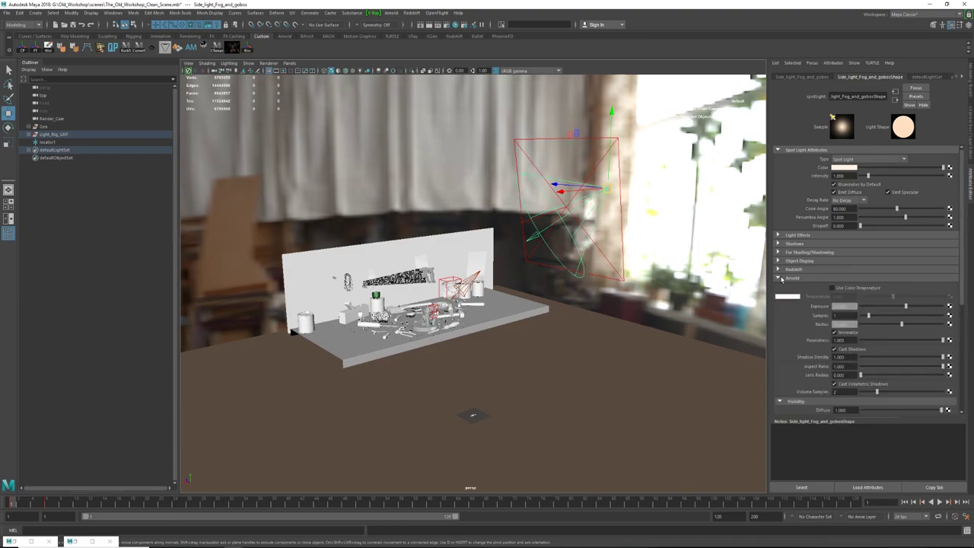
{"action": "scroll", "coordinate": [837, 320], "scroll_direction": "down", "scroll_amount": 4}
{"action": "left_click", "coordinate": [844, 350]}
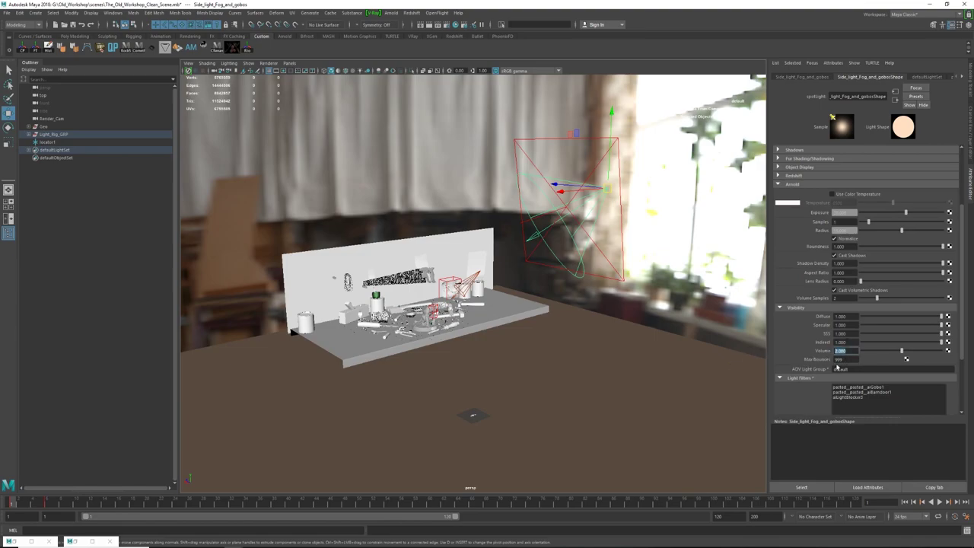
Review the gobo, barn door and light blocker in the spot light's Light Filters and the filter types available to add.
{"action": "left_click", "coordinate": [877, 393]}
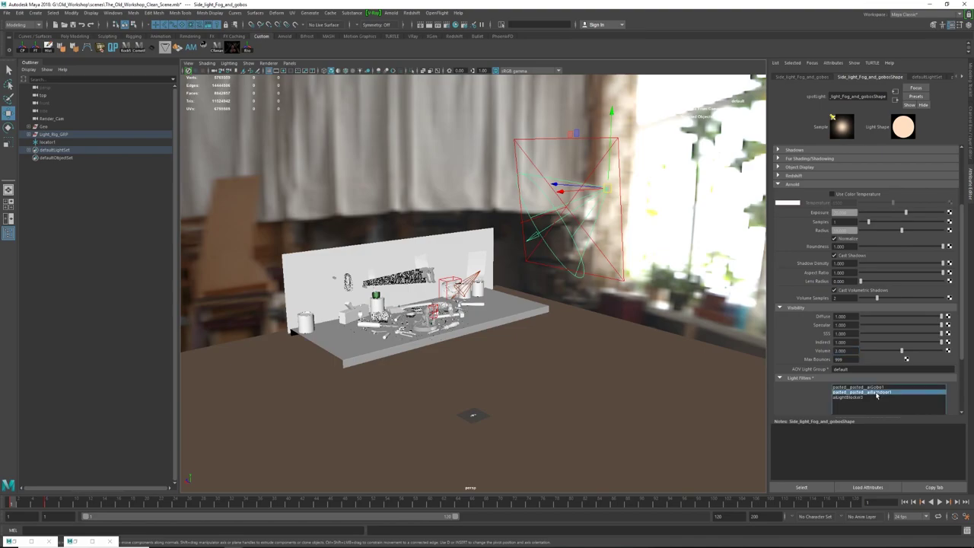
{"action": "left_click", "coordinate": [872, 389]}
{"action": "left_click", "coordinate": [854, 398]}
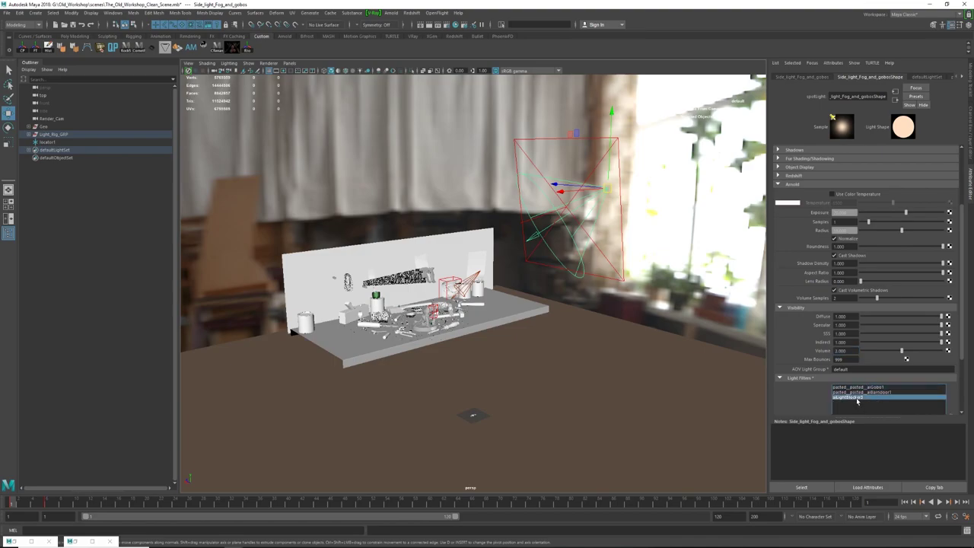
{"action": "left_click_drag", "start_coordinate": [536, 249], "coordinate": [520, 257], "text": "alt"}
{"action": "scroll", "coordinate": [830, 343], "scroll_direction": "down", "scroll_amount": 3}
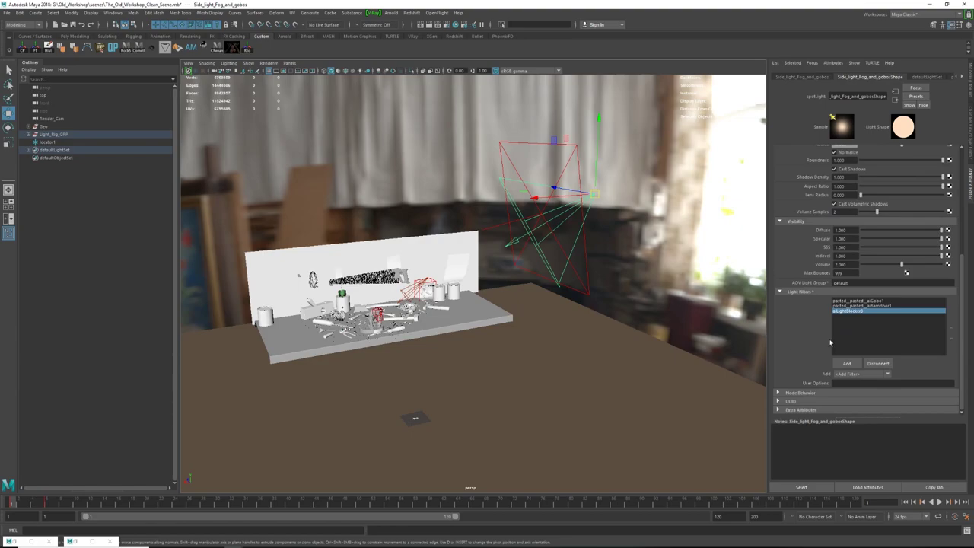
{"action": "left_click", "coordinate": [847, 364]}
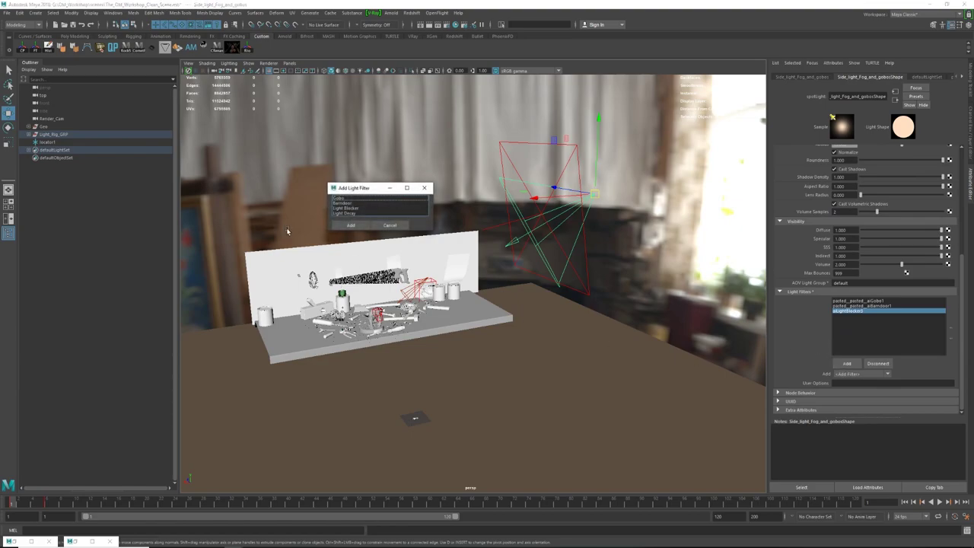
{"action": "left_click", "coordinate": [425, 187]}
Open the spot light's gobo filter and inspect the Gobo_Tree_Dense_01 image connected to its Slide Map.
{"action": "double_click", "coordinate": [873, 300]}
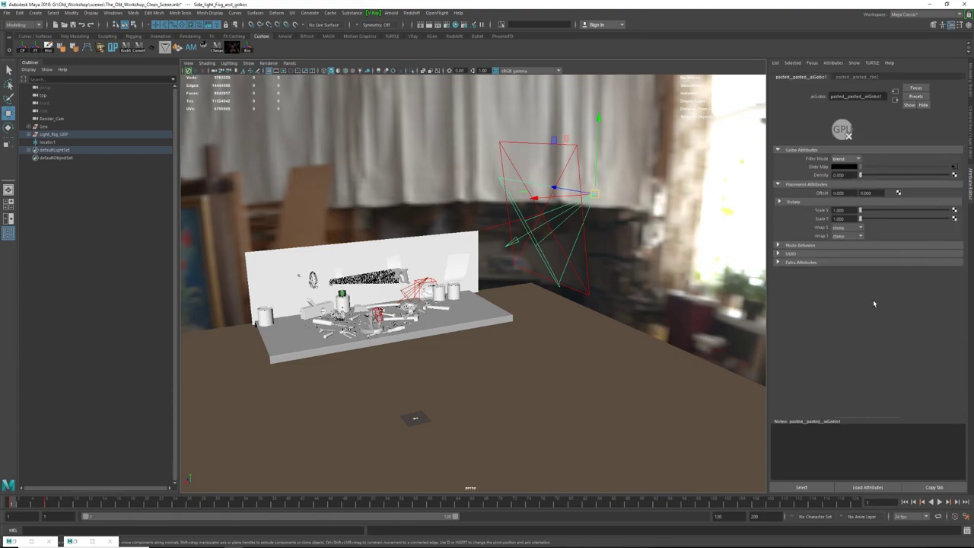
{"action": "left_click", "coordinate": [956, 167]}
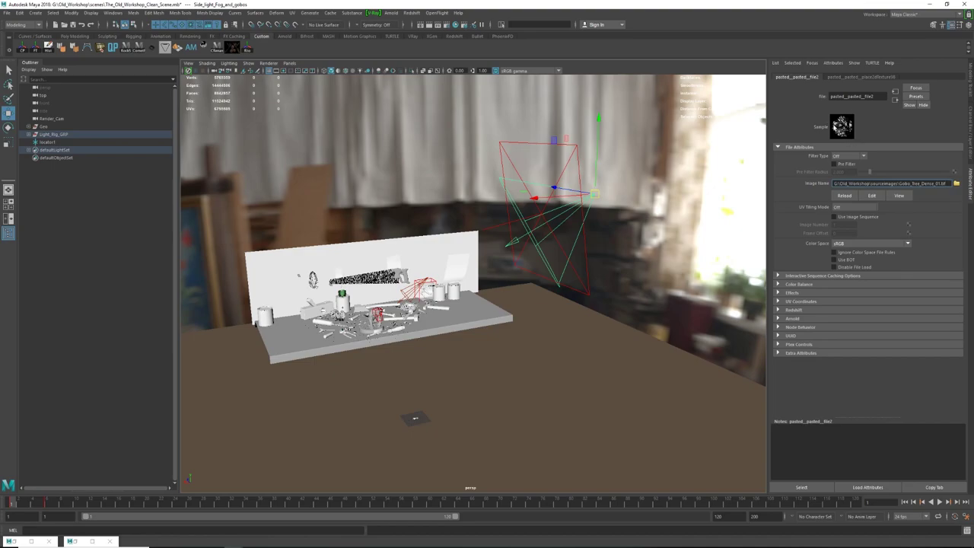
{"action": "left_click", "coordinate": [895, 101]}
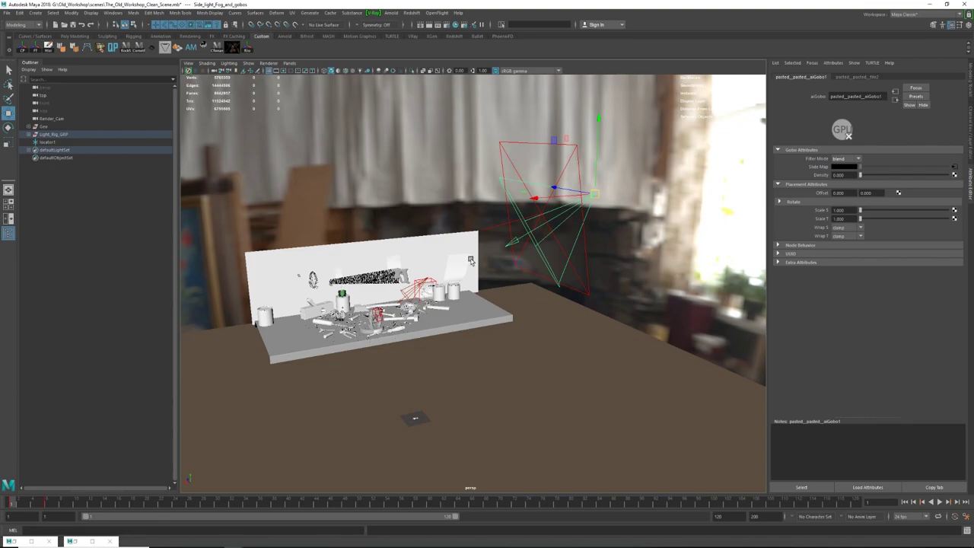
Examine the gobo's light pattern on the back wall in the Arnold RenderView and put the render window away.
{"action": "scroll", "coordinate": [318, 364], "scroll_direction": "up", "scroll_amount": 5}
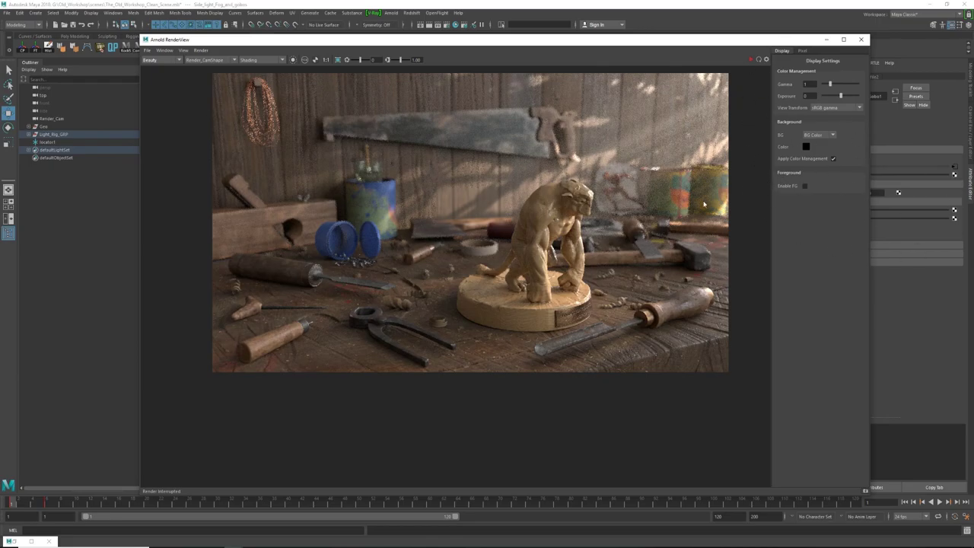
{"action": "mouse_move", "coordinate": [737, 42]}
{"action": "left_mouse_down"}
{"action": "mouse_move", "coordinate": [722, 24]}
{"action": "mouse_move", "coordinate": [732, 41]}
{"action": "mouse_move", "coordinate": [723, 26]}
{"action": "mouse_move", "coordinate": [723, 54]}
{"action": "left_mouse_up"}
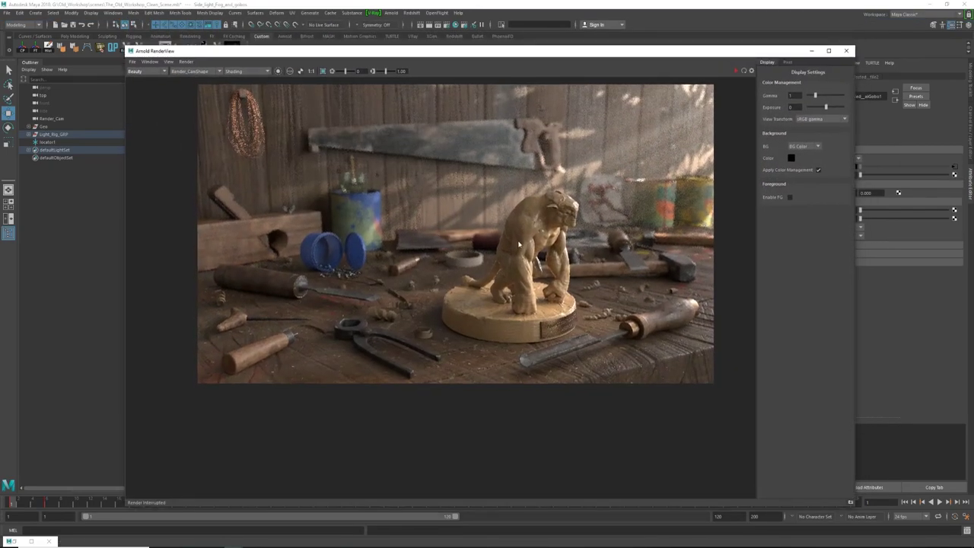
{"action": "mouse_move", "coordinate": [798, 53]}
{"action": "left_mouse_down"}
{"action": "mouse_move", "coordinate": [633, 50]}
{"action": "mouse_move", "coordinate": [689, 50]}
{"action": "mouse_move", "coordinate": [693, 172]}
{"action": "mouse_move", "coordinate": [554, 94]}
{"action": "mouse_move", "coordinate": [789, 65]}
{"action": "left_mouse_up"}
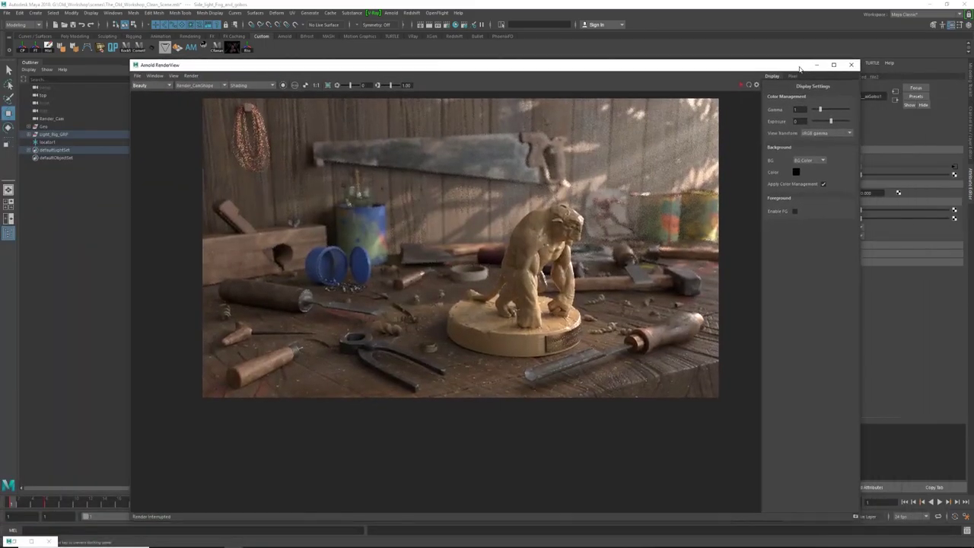
{"action": "left_click", "coordinate": [841, 65]}
{"action": "key", "text": "f"}
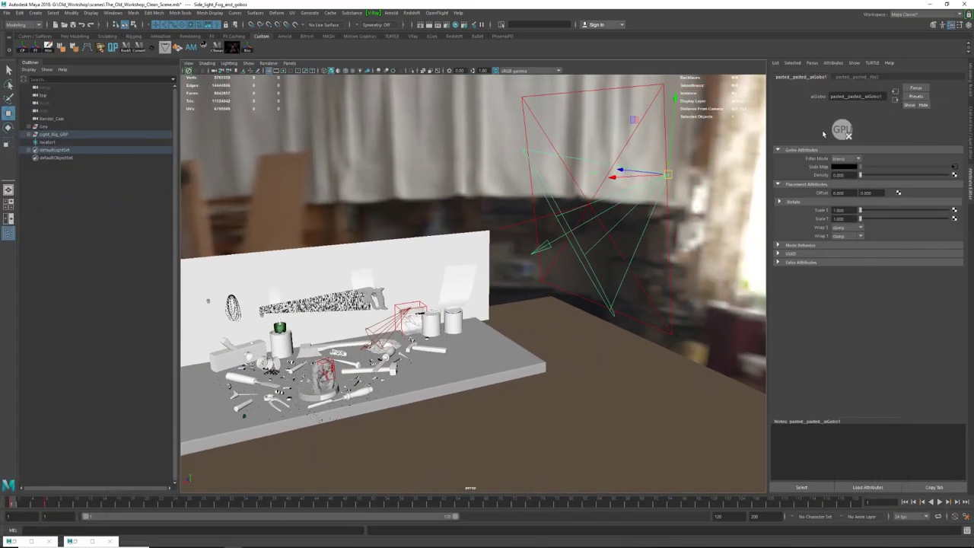
Highlight the barn door among the spot light's filters and examine the light's cone and aim from several angles.
{"action": "left_click", "coordinate": [615, 207]}
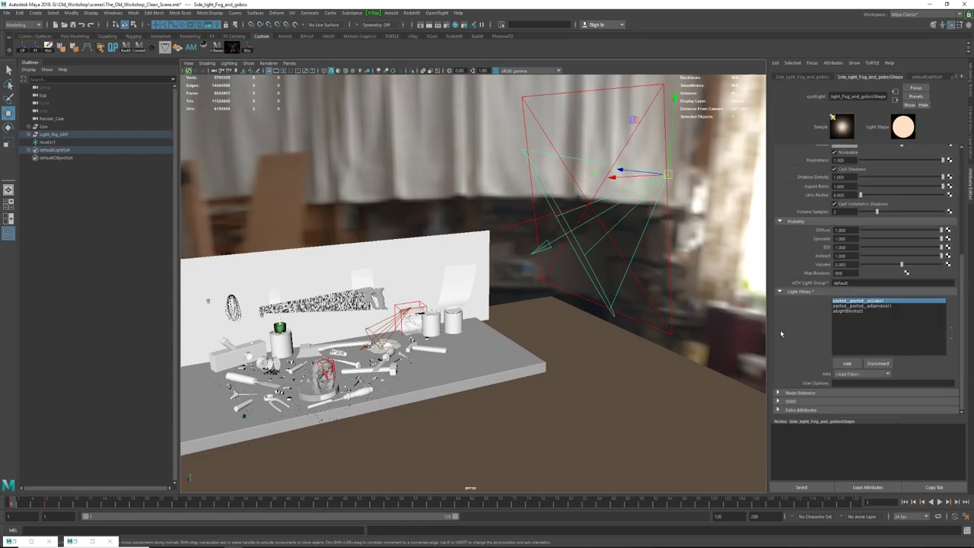
{"action": "left_click", "coordinate": [873, 307]}
{"action": "left_click_drag", "start_coordinate": [766, 306], "coordinate": [429, 200], "text": "alt"}
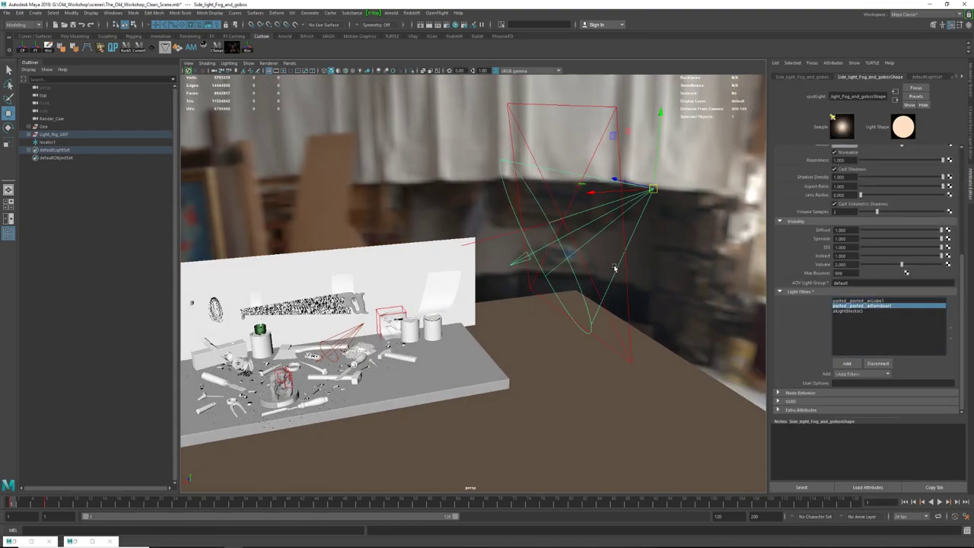
{"action": "left_click_drag", "start_coordinate": [604, 241], "coordinate": [431, 259], "text": "alt"}
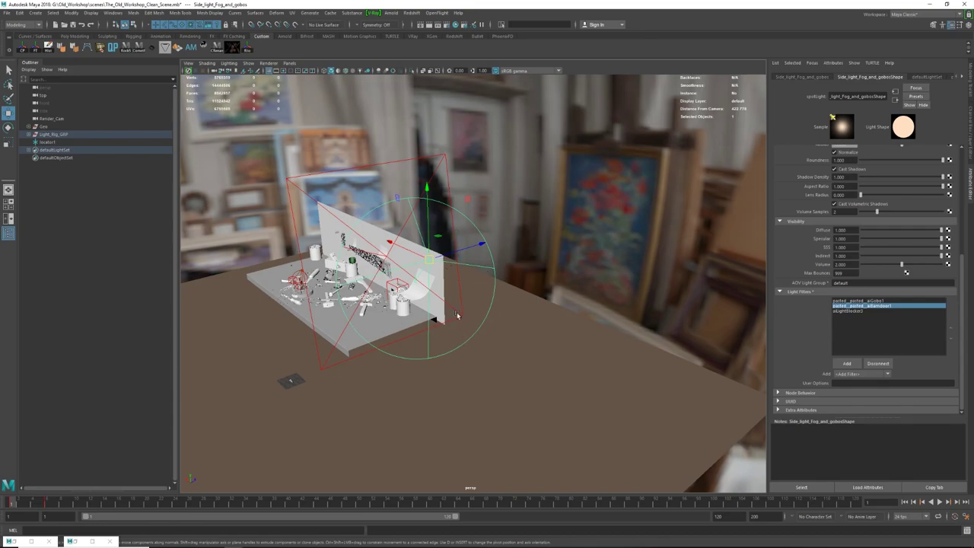
{"action": "left_click_drag", "start_coordinate": [395, 289], "coordinate": [583, 210], "text": "alt"}
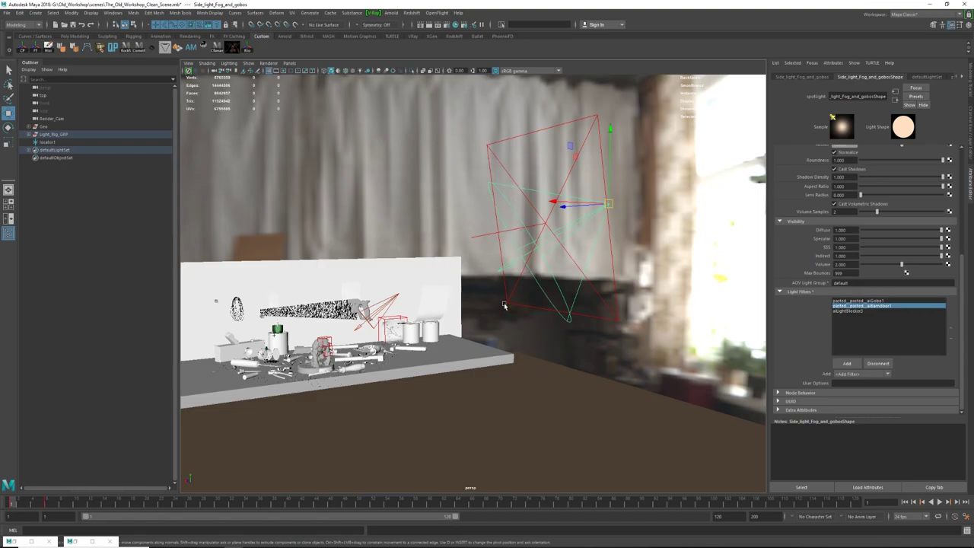
{"action": "left_click_drag", "start_coordinate": [584, 240], "coordinate": [828, 307], "text": "alt"}
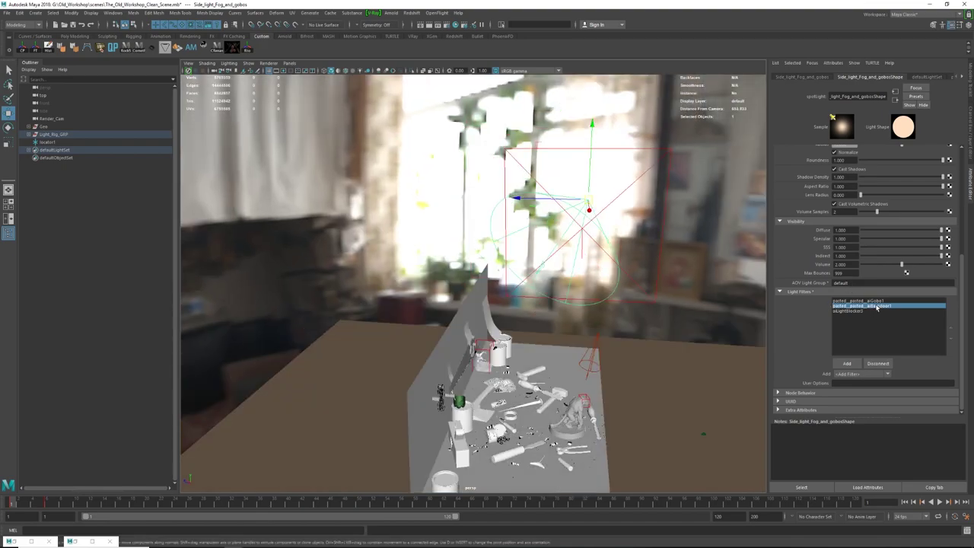
Open the barn door filter and compare its edge settings with the spot light's placement over the workbench.
{"action": "double_click", "coordinate": [877, 306]}
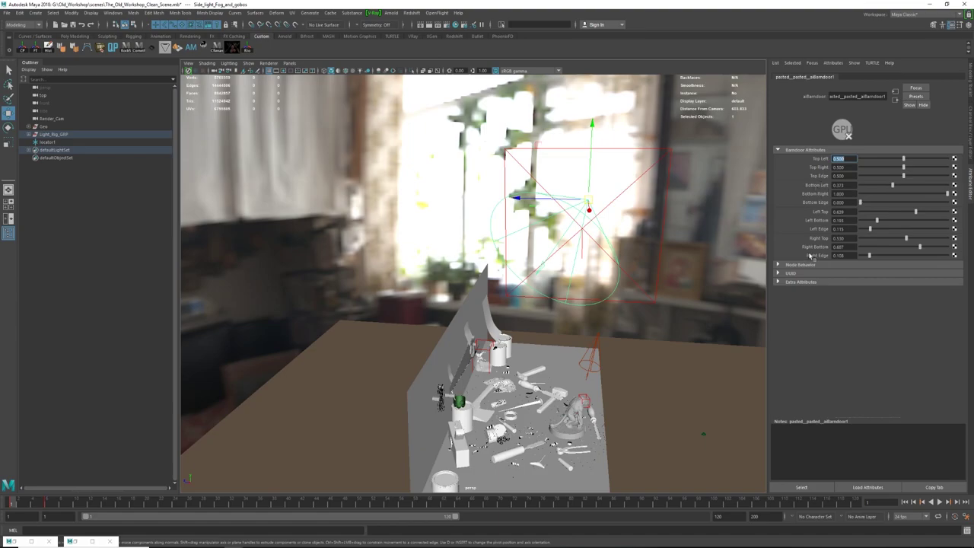
{"action": "left_click_drag", "start_coordinate": [566, 260], "coordinate": [798, 205], "text": "alt"}
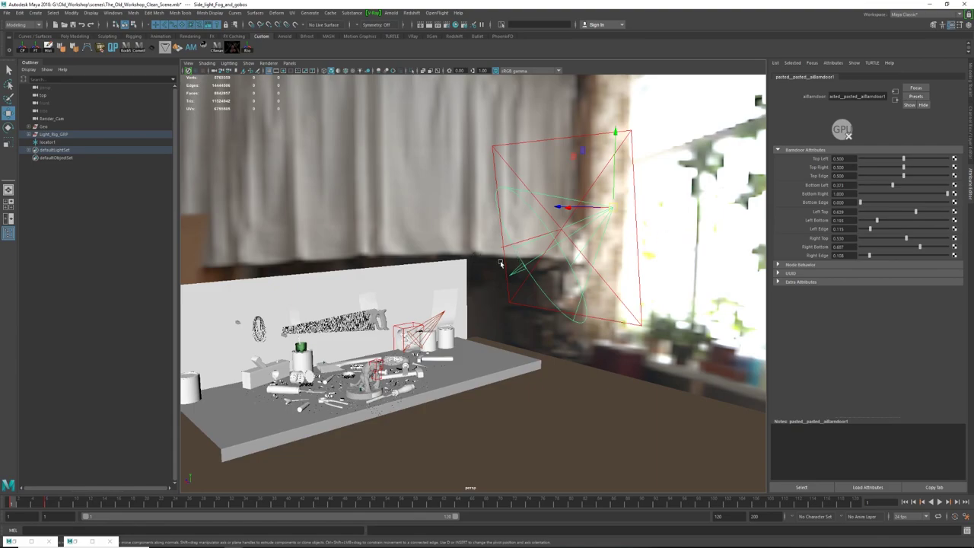
{"action": "left_click_drag", "start_coordinate": [516, 257], "coordinate": [519, 200], "text": "alt"}
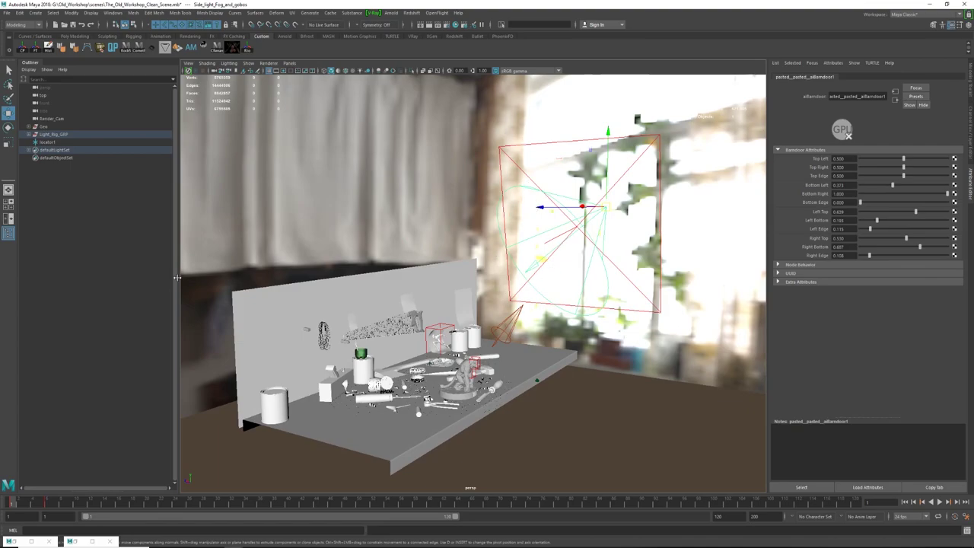
{"action": "left_click_drag", "start_coordinate": [527, 325], "coordinate": [481, 315], "text": "alt"}
{"action": "left_click_drag", "start_coordinate": [565, 242], "coordinate": [874, 199], "text": "alt"}
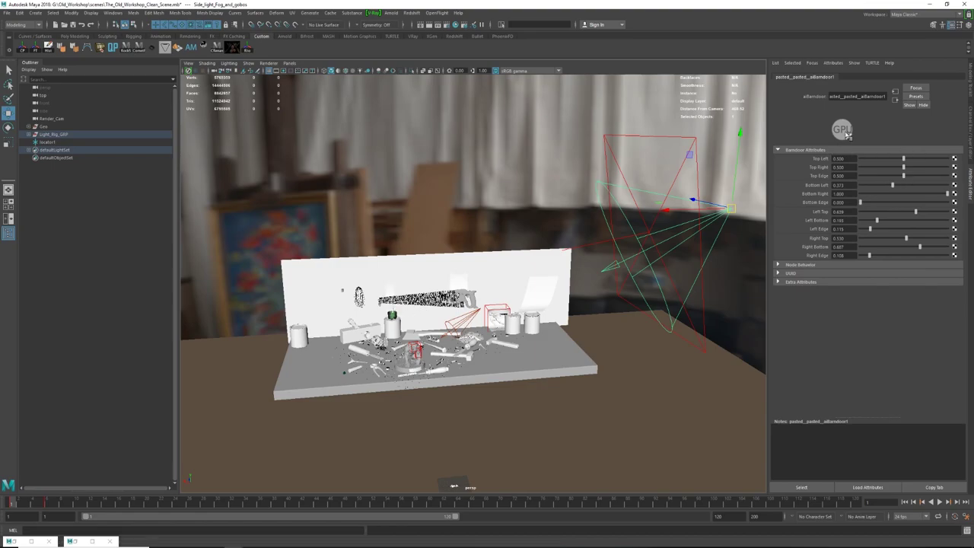
Remove the pasted__pasted__ prefix from the barn door filter's name.
{"action": "double_click", "coordinate": [858, 96]}
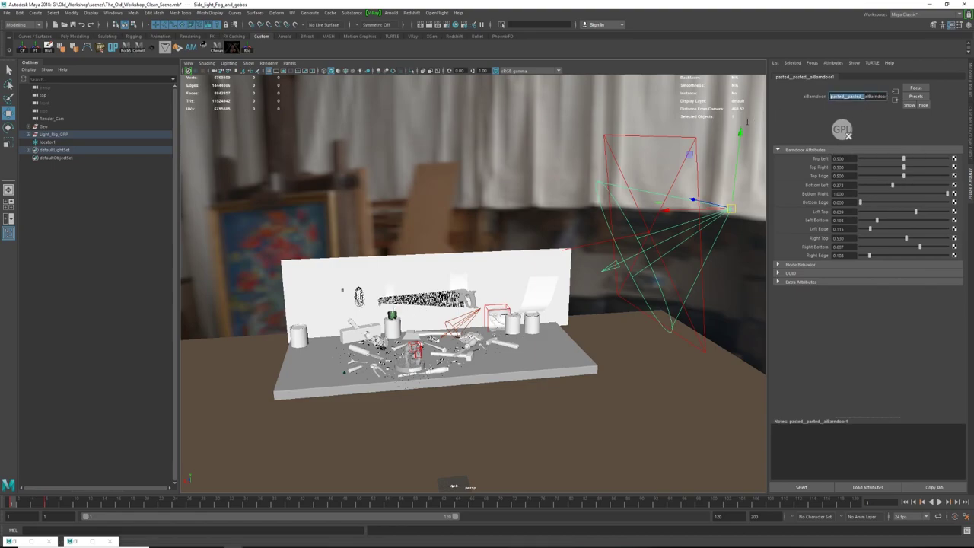
{"action": "type", "text": "aiBarndoor1"}
{"action": "key", "text": "Return"}
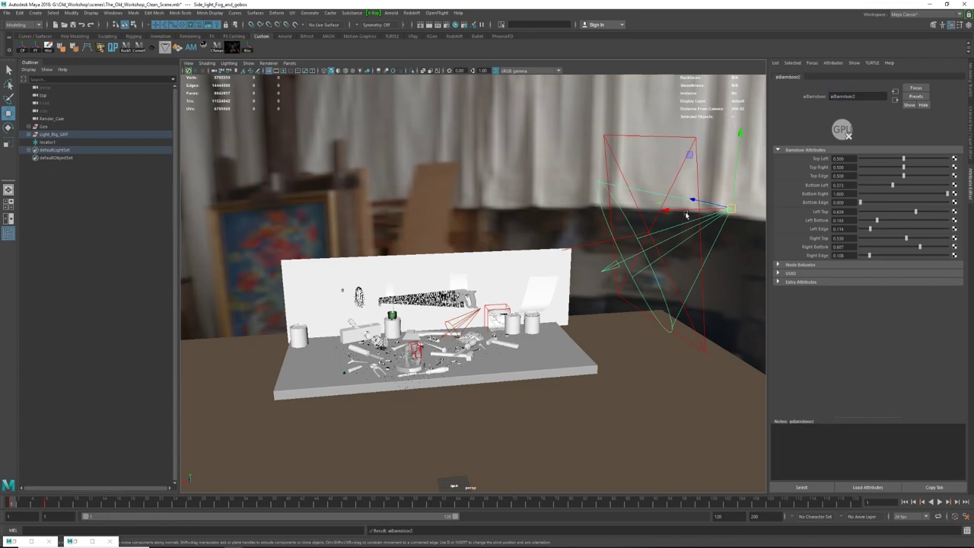
Examine the spot light's direction towards the back wall and open its light blocker filter's attributes.
{"action": "scroll", "coordinate": [656, 219], "scroll_direction": "up", "scroll_amount": 2}
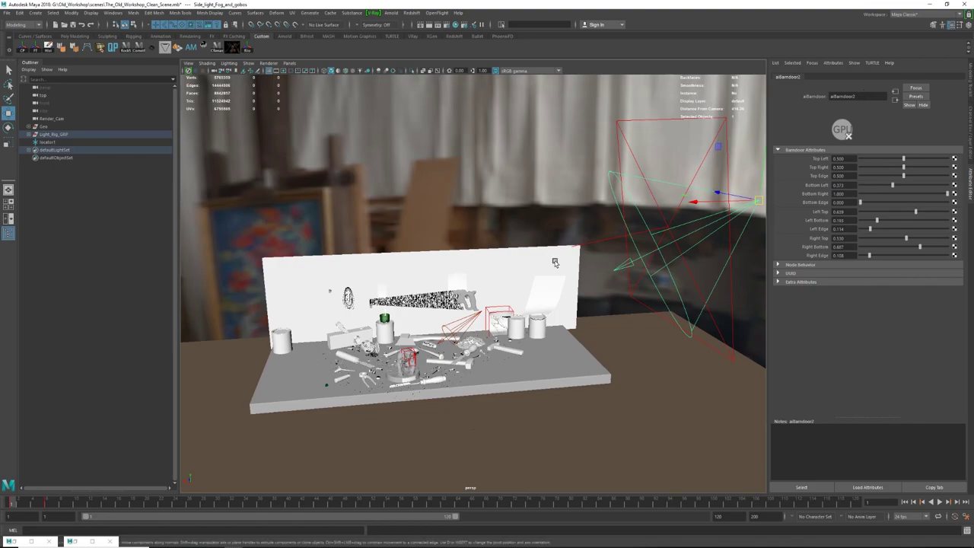
{"action": "left_click_drag", "start_coordinate": [576, 251], "coordinate": [662, 226], "text": "alt"}
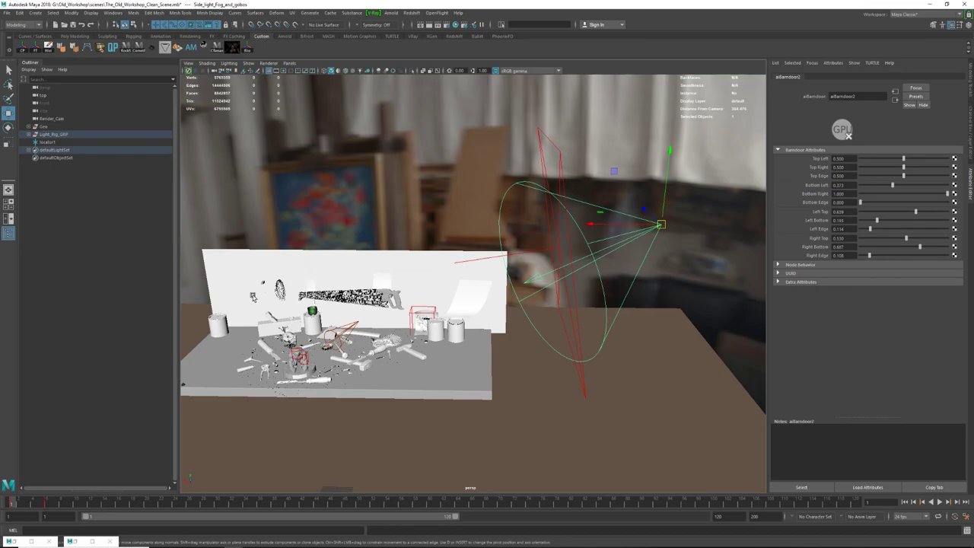
{"action": "left_click_drag", "start_coordinate": [336, 315], "coordinate": [426, 304], "text": "alt"}
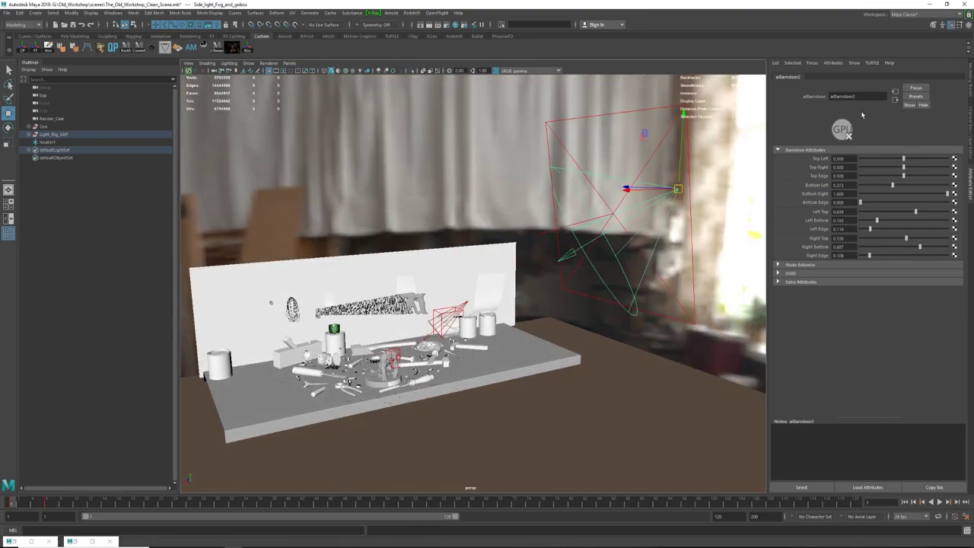
{"action": "left_click", "coordinate": [616, 179]}
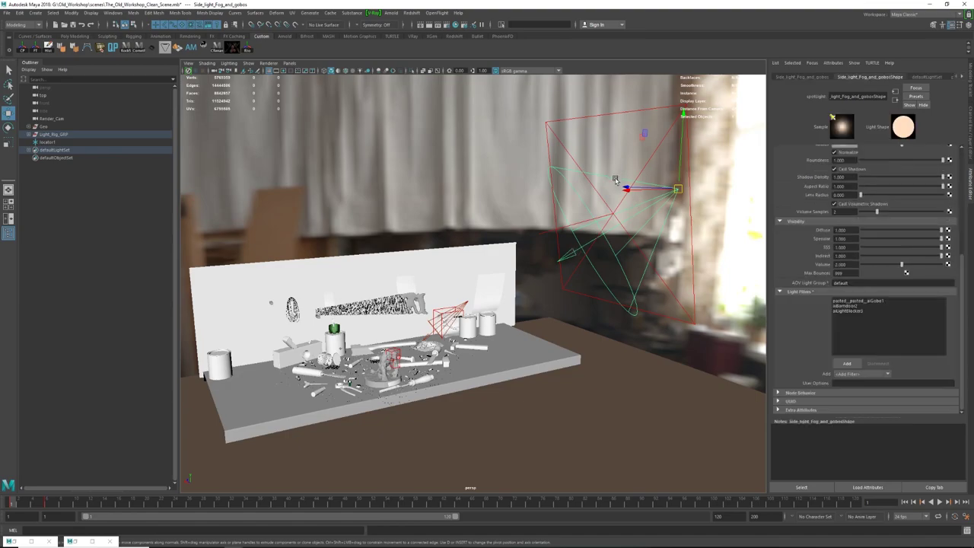
{"action": "left_click", "coordinate": [851, 311]}
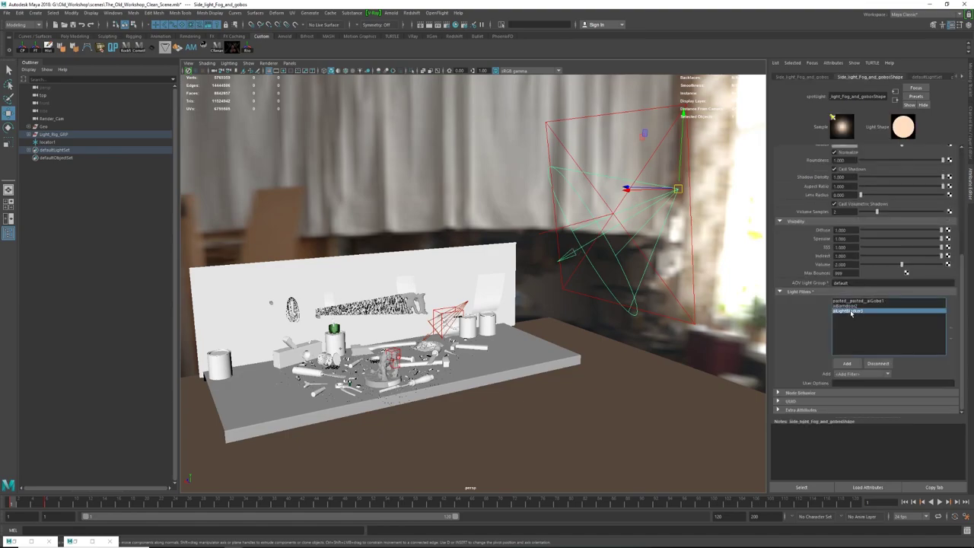
{"action": "double_click", "coordinate": [851, 311]}
Select the light blocker box around the small figure beside the paint cans and examine its placement up close.
{"action": "left_click_drag", "start_coordinate": [487, 327], "coordinate": [485, 349], "text": "alt"}
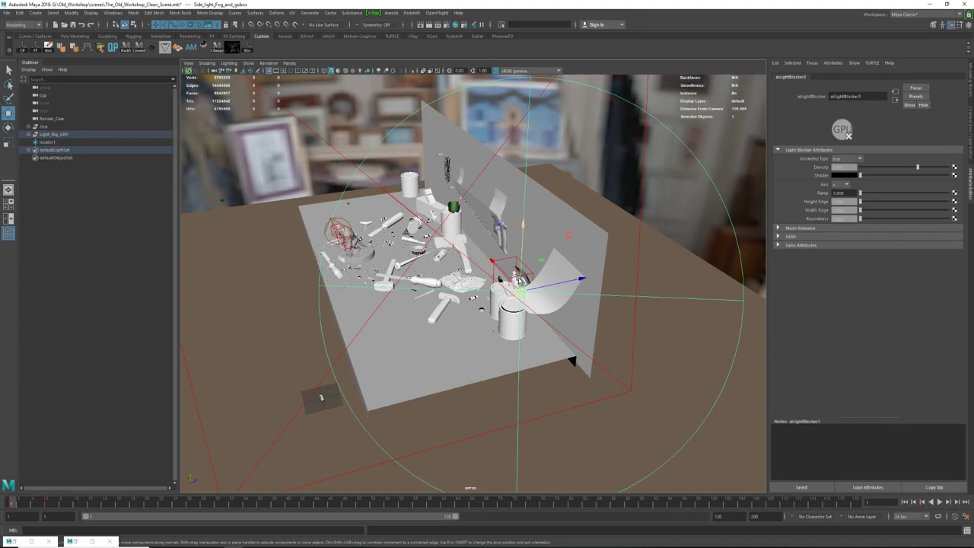
{"action": "left_click", "coordinate": [507, 280]}
{"action": "left_click_drag", "start_coordinate": [507, 281], "coordinate": [386, 329], "text": "alt"}
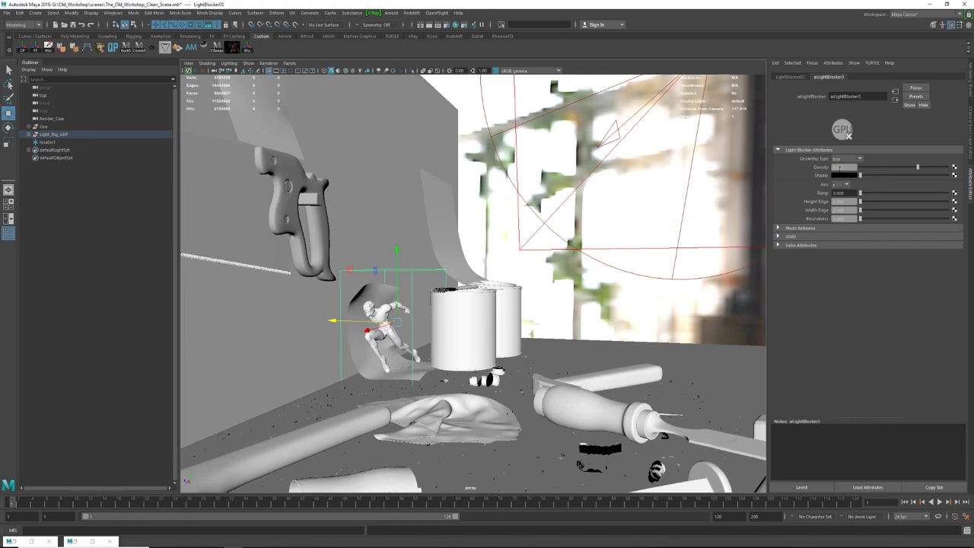
{"action": "left_click_drag", "start_coordinate": [459, 310], "coordinate": [419, 309], "text": "alt"}
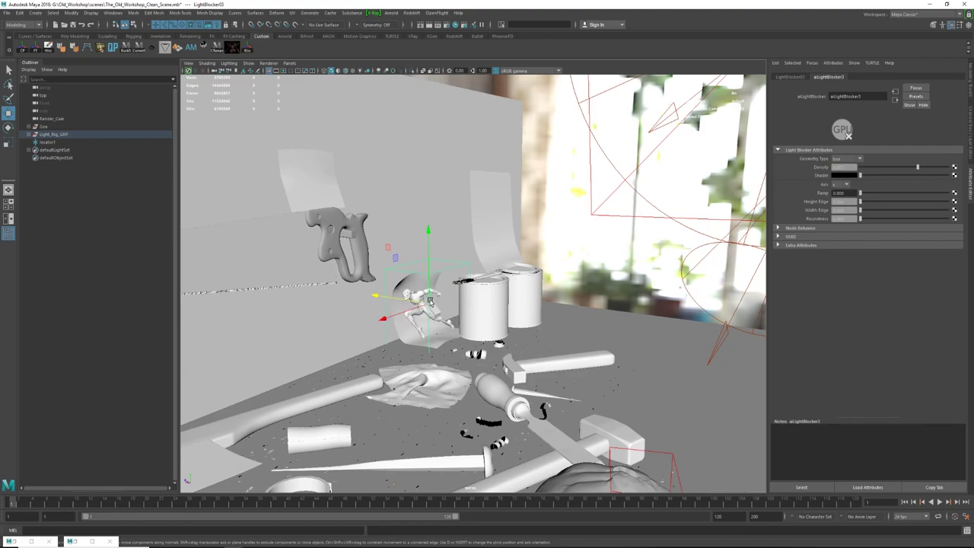
Select the statue's key spot light and examine its position above the whole workbench.
{"action": "key", "text": "a"}
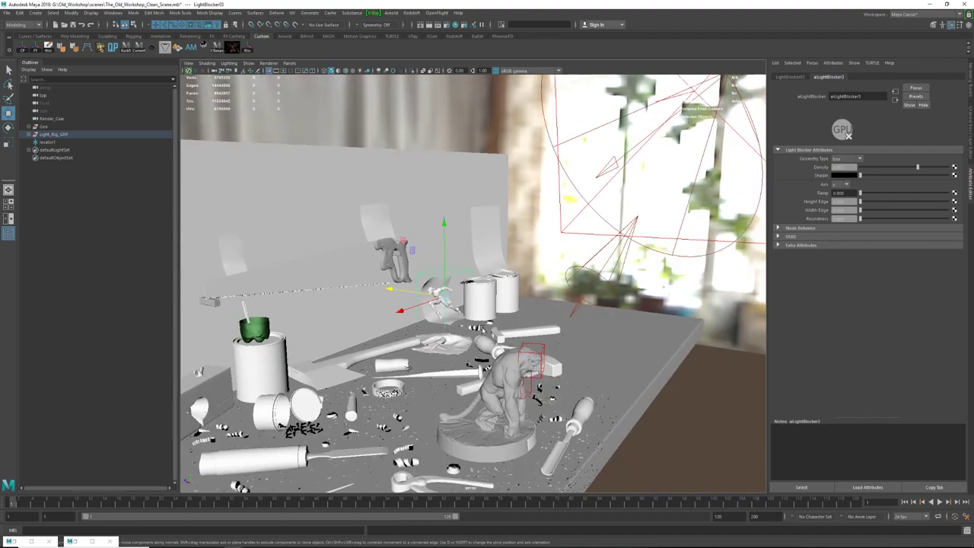
{"action": "left_click_drag", "start_coordinate": [537, 299], "coordinate": [535, 242], "text": "alt"}
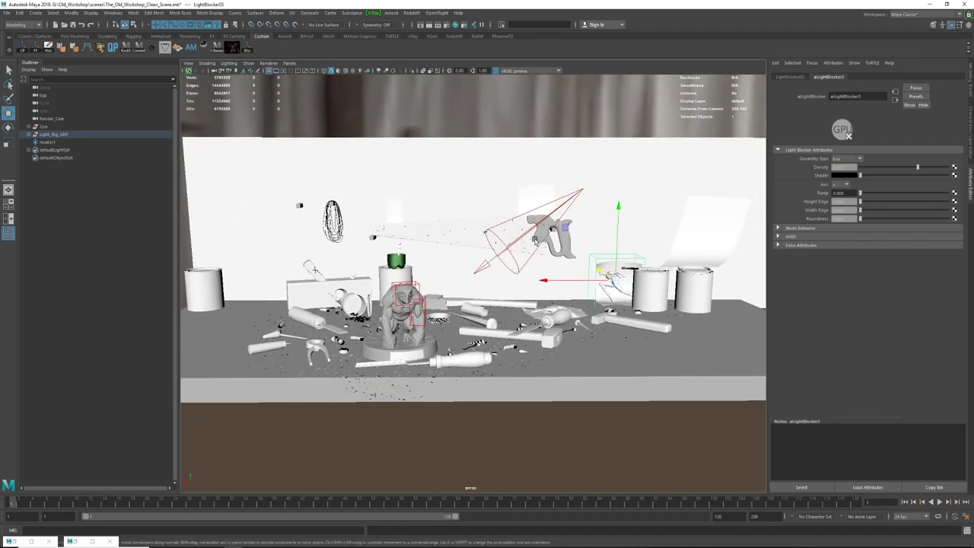
{"action": "left_click", "coordinate": [528, 241]}
{"action": "left_click_drag", "start_coordinate": [549, 276], "coordinate": [525, 267], "text": "alt"}
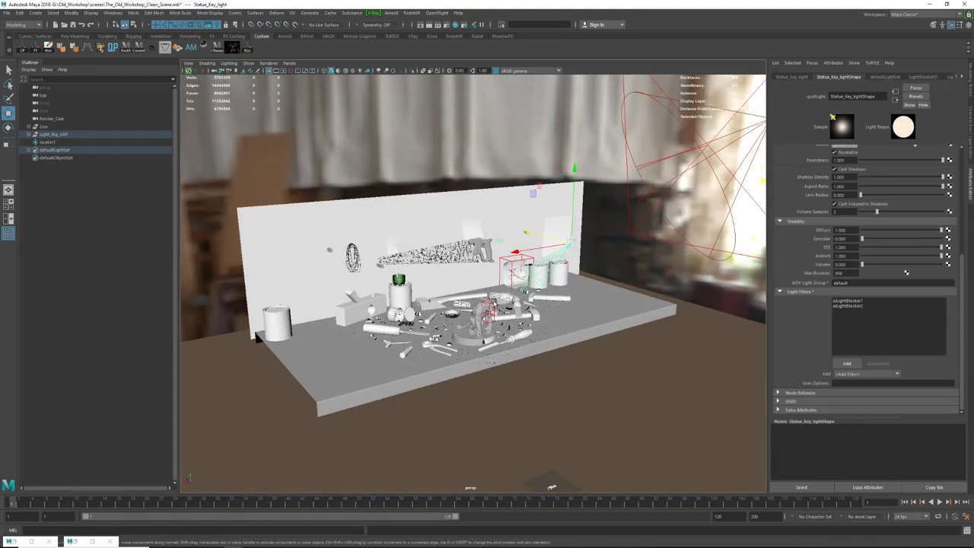
Select the statue and reselect its key spot light to examine the light's aim and its light filters.
{"action": "left_click", "coordinate": [518, 268]}
{"action": "left_click", "coordinate": [482, 318]}
{"action": "left_click_drag", "start_coordinate": [482, 318], "coordinate": [519, 291], "text": "alt"}
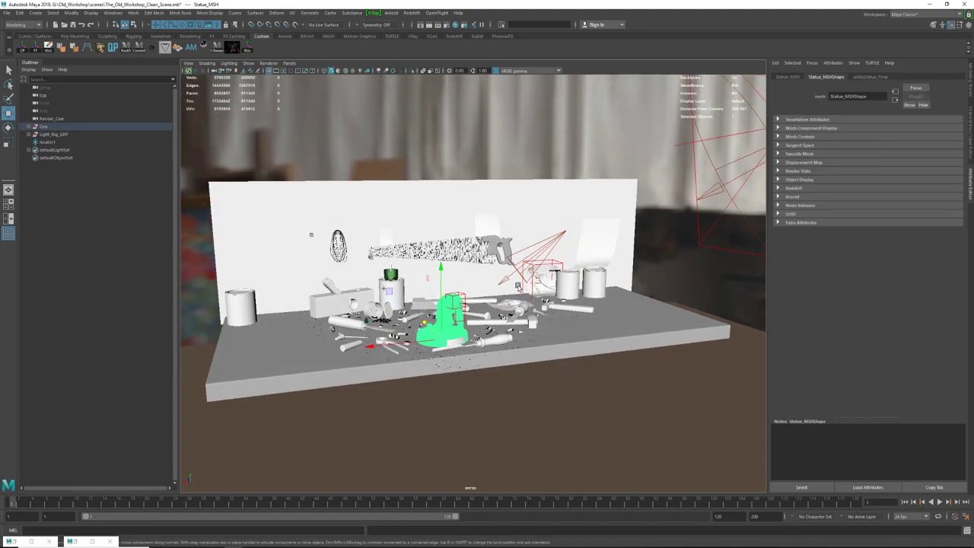
{"action": "left_click", "coordinate": [529, 260]}
{"action": "scroll", "coordinate": [533, 274], "scroll_direction": "up", "scroll_amount": 5}
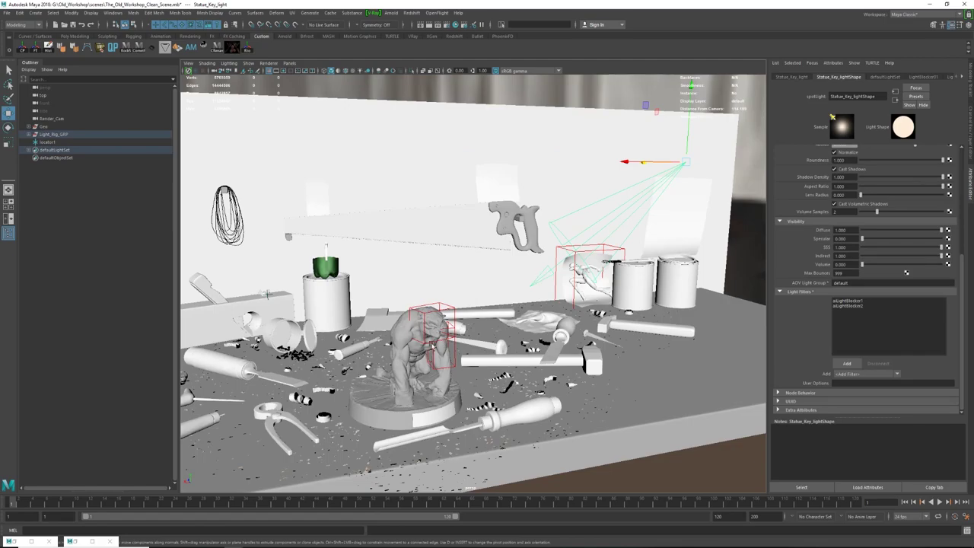
{"action": "left_click_drag", "start_coordinate": [460, 333], "coordinate": [476, 330], "text": "alt"}
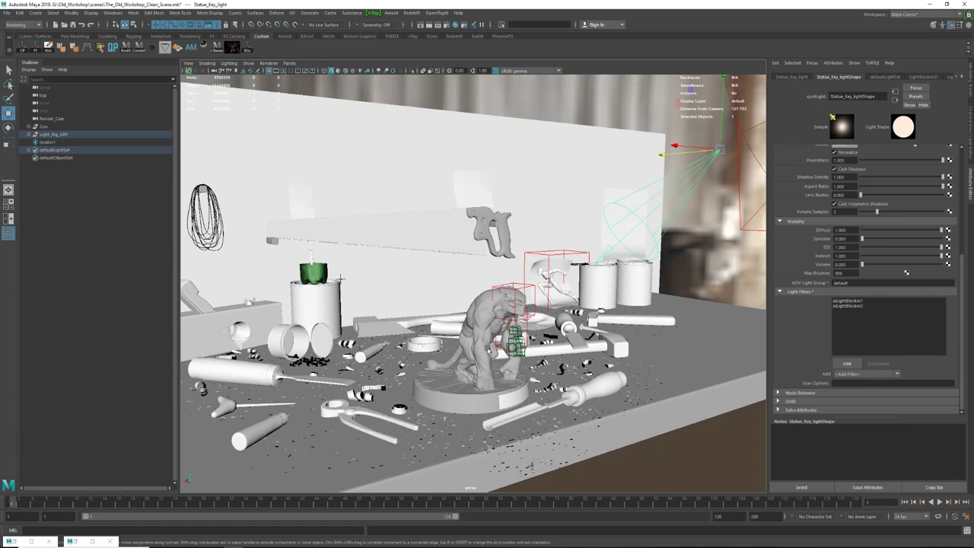
Inspect the light blocker boxes around the statue's head and arms up close, including their attributes.
{"action": "left_click_drag", "start_coordinate": [485, 357], "coordinate": [481, 240], "text": "alt"}
{"action": "left_click", "coordinate": [480, 234]}
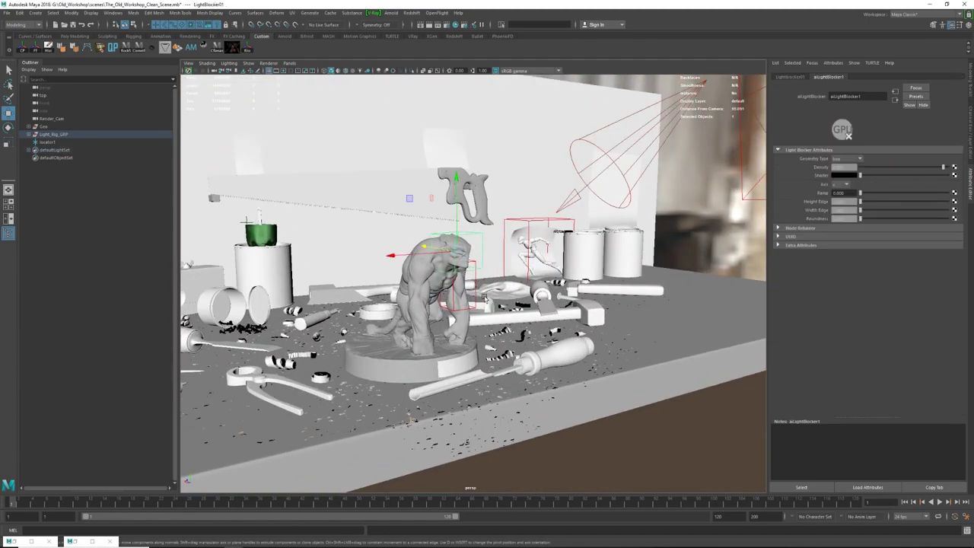
{"action": "key", "text": "ctrl+d"}
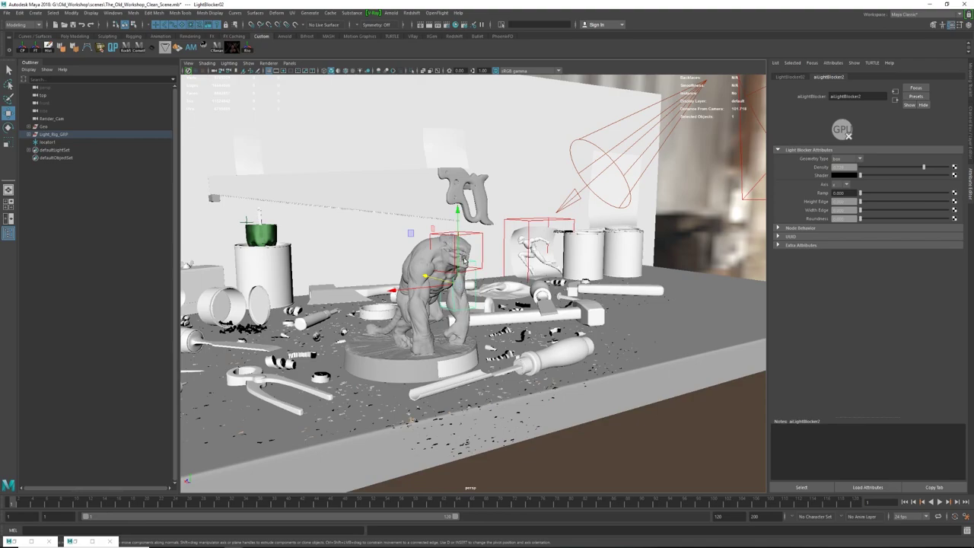
{"action": "left_click", "coordinate": [468, 237]}
{"action": "left_click_drag", "start_coordinate": [469, 237], "coordinate": [481, 250], "text": "alt"}
{"action": "scroll", "coordinate": [481, 250], "scroll_direction": "up", "scroll_amount": 3}
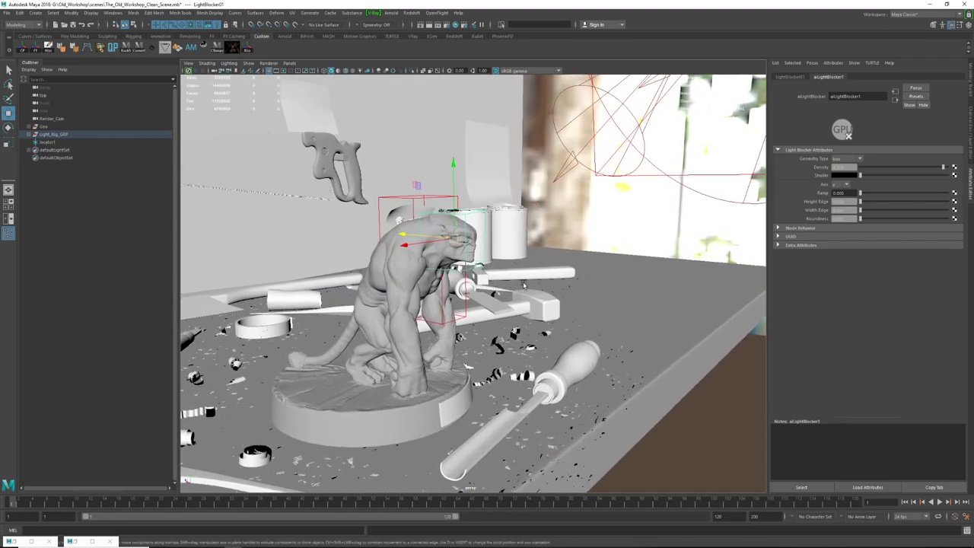
Compare the density settings of the statue's lower and upper light blockers.
{"action": "left_click", "coordinate": [467, 296]}
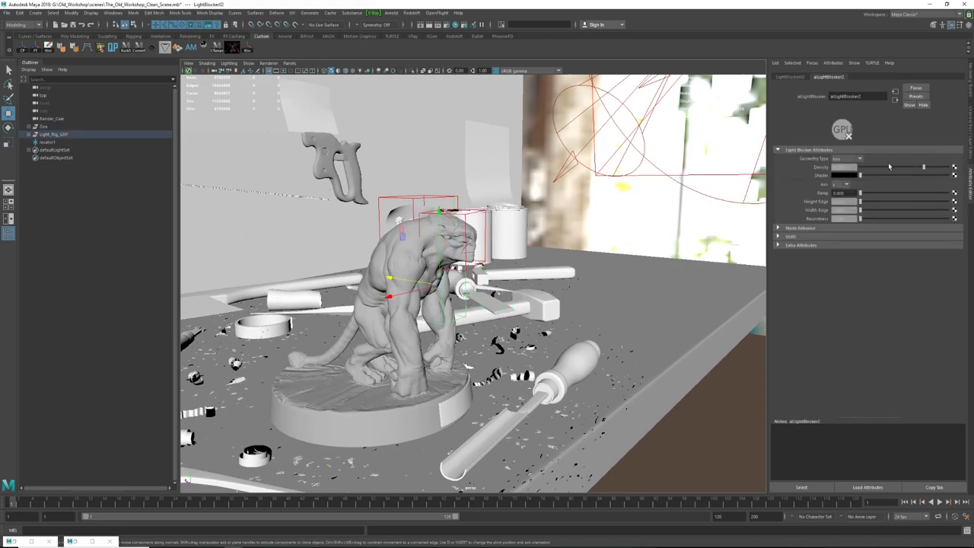
{"action": "left_click", "coordinate": [478, 215]}
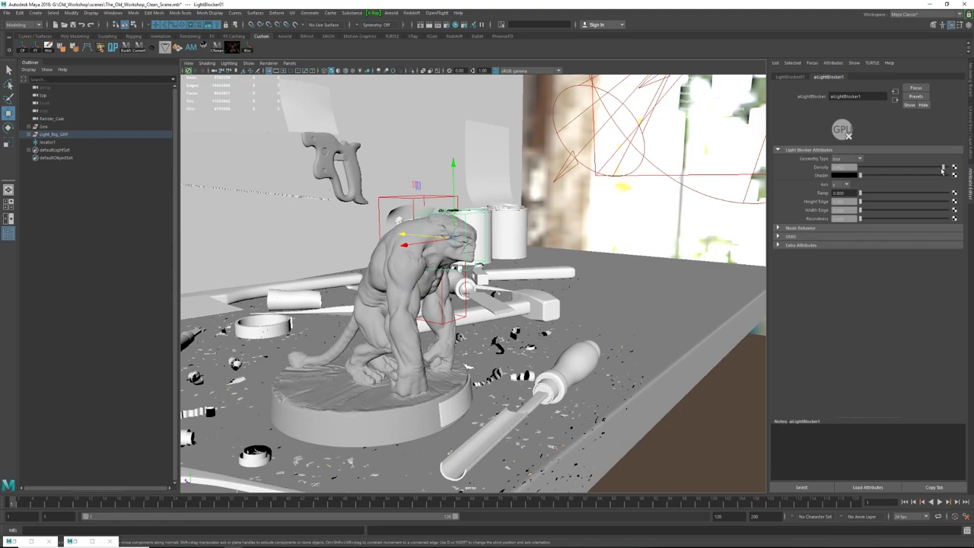
{"action": "left_click", "coordinate": [466, 290]}
{"action": "left_click_drag", "start_coordinate": [466, 289], "coordinate": [471, 277], "text": "alt"}
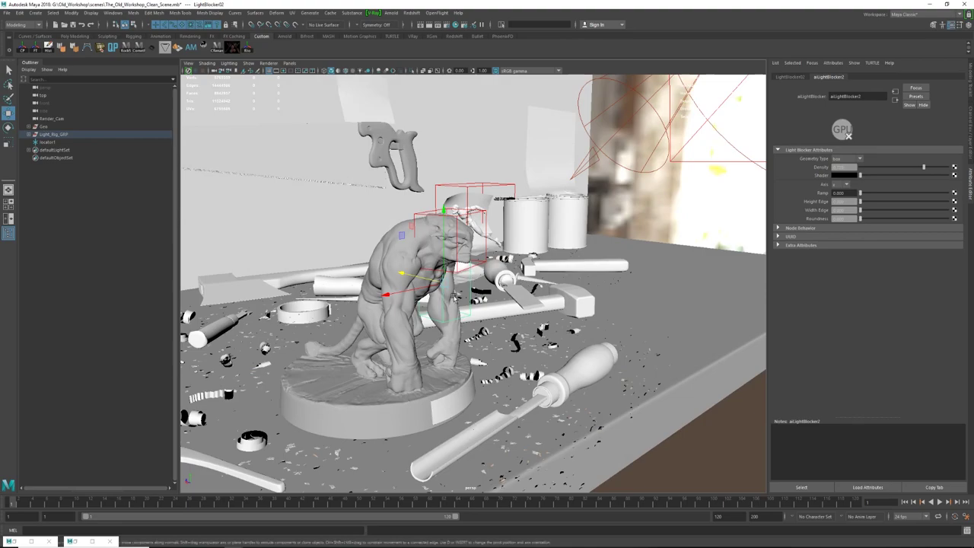
Reselect the statue's lower light blocker and examine its placement from the side, the front and farther away.
{"action": "left_click_drag", "start_coordinate": [645, 128], "coordinate": [703, 136], "text": "alt"}
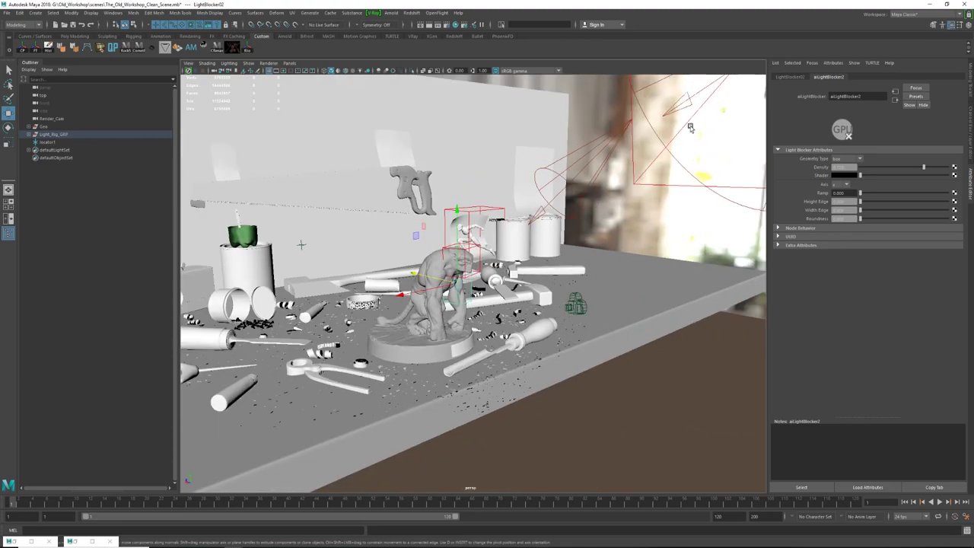
{"action": "left_click", "coordinate": [567, 178]}
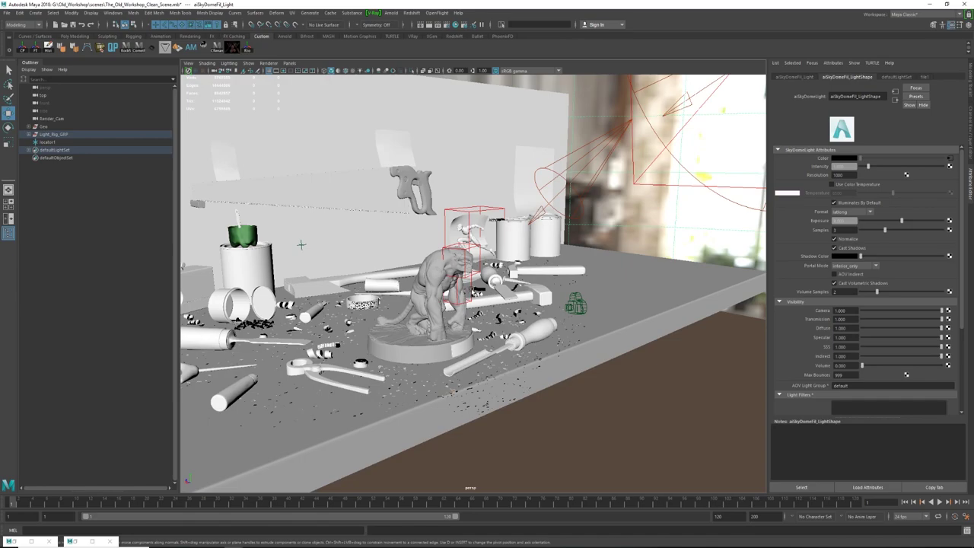
{"action": "left_click", "coordinate": [472, 292]}
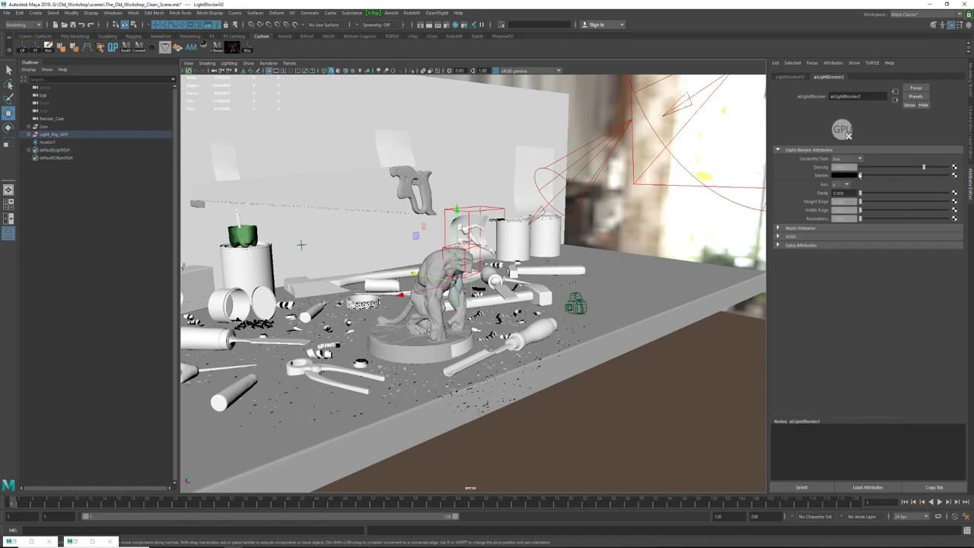
{"action": "left_click_drag", "start_coordinate": [498, 302], "coordinate": [488, 281], "text": "alt"}
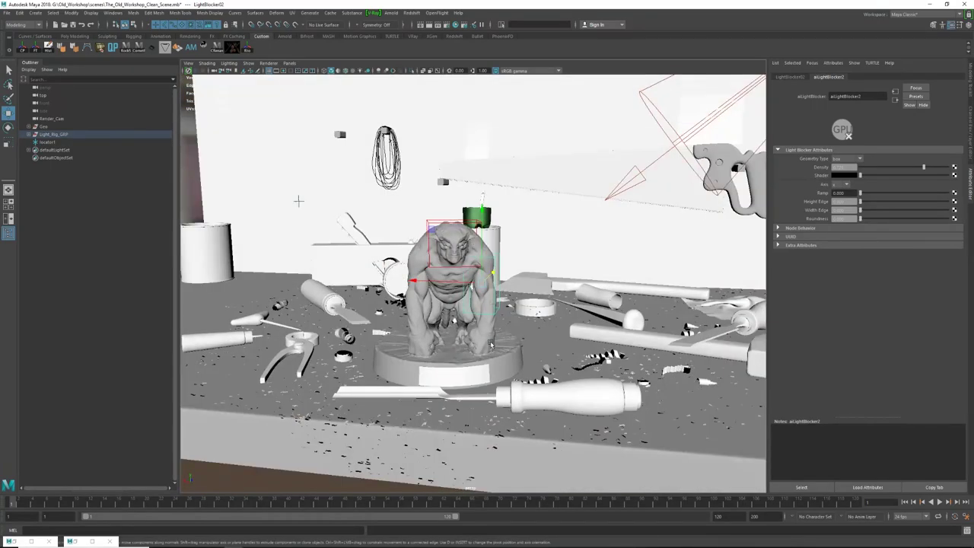
{"action": "mouse_move", "coordinate": [463, 374]}
{"action": "left_mouse_down", "text": "alt"}
{"action": "mouse_move", "coordinate": [537, 181]}
{"action": "mouse_move", "coordinate": [525, 396]}
{"action": "left_mouse_up", "text": "alt"}
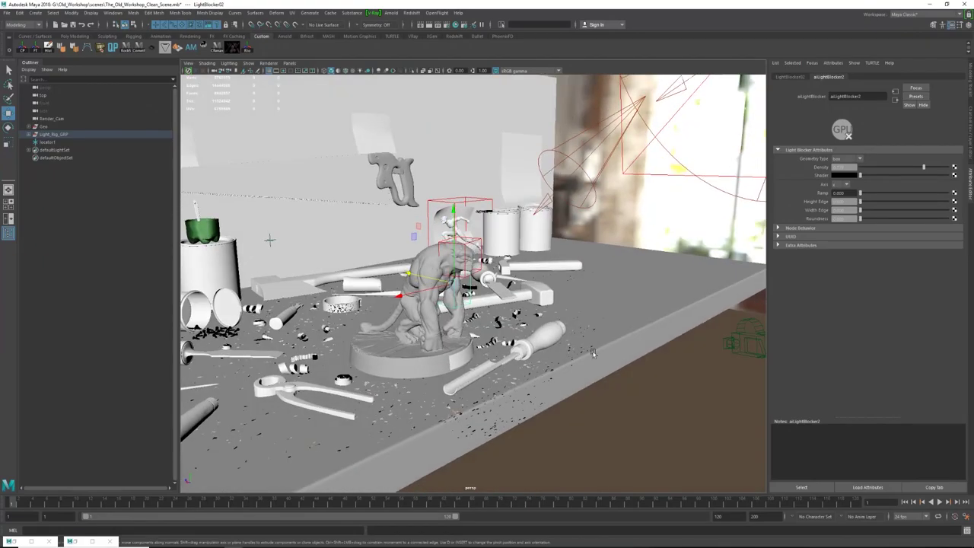
{"action": "scroll", "coordinate": [525, 430], "scroll_direction": "down", "scroll_amount": 5}
{"action": "mouse_move", "coordinate": [508, 293]}
{"action": "left_mouse_down", "text": "alt"}
{"action": "mouse_move", "coordinate": [472, 289]}
{"action": "mouse_move", "coordinate": [512, 274]}
{"action": "left_mouse_up", "text": "alt"}
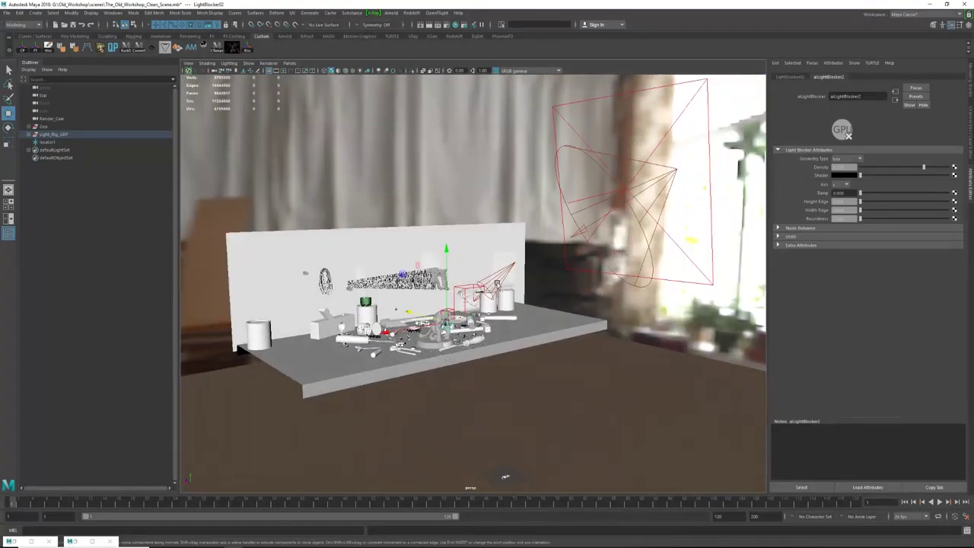
Hide MainSide_Light, Side_light_Fog_and_gobos and Statue_Key_light, leaving the sky dome light visible.
{"action": "left_click", "coordinate": [513, 269]}
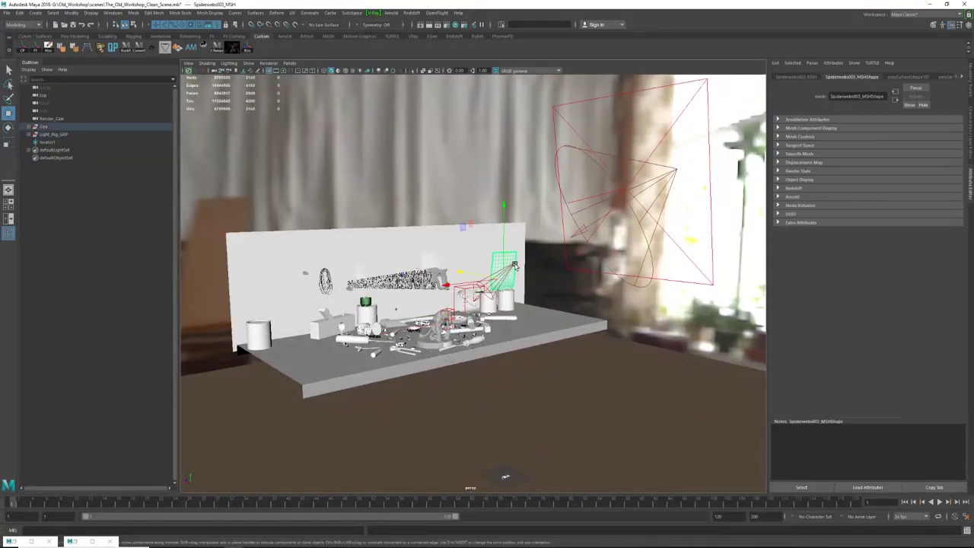
{"action": "left_click", "coordinate": [659, 159]}
{"action": "left_click", "coordinate": [661, 161]}
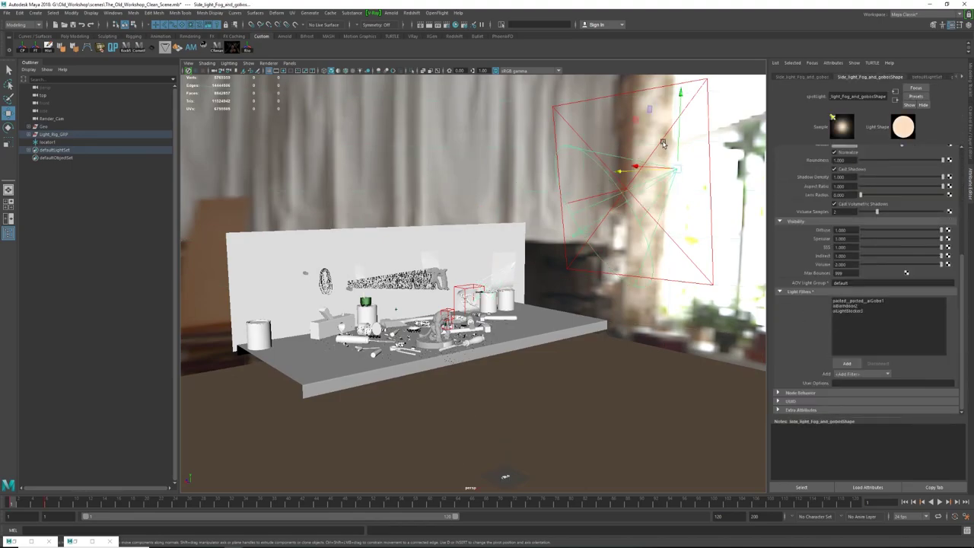
{"action": "left_click", "coordinate": [662, 142]}
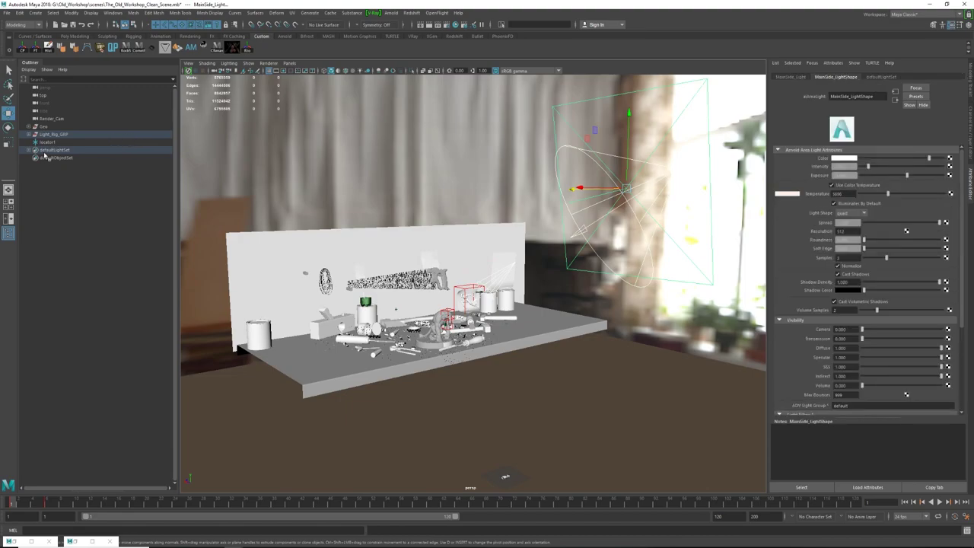
{"action": "key", "text": "f"}
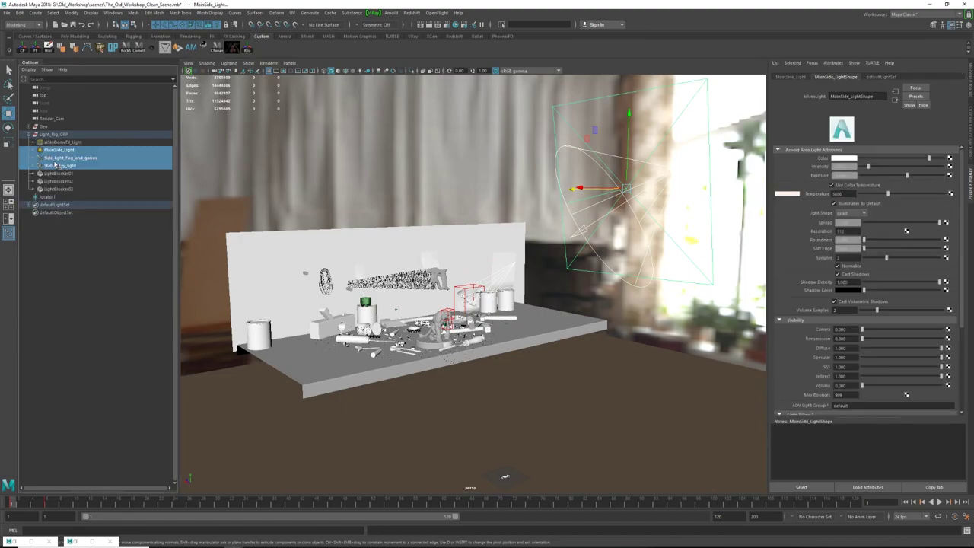
{"action": "key", "text": "ctrl+h"}
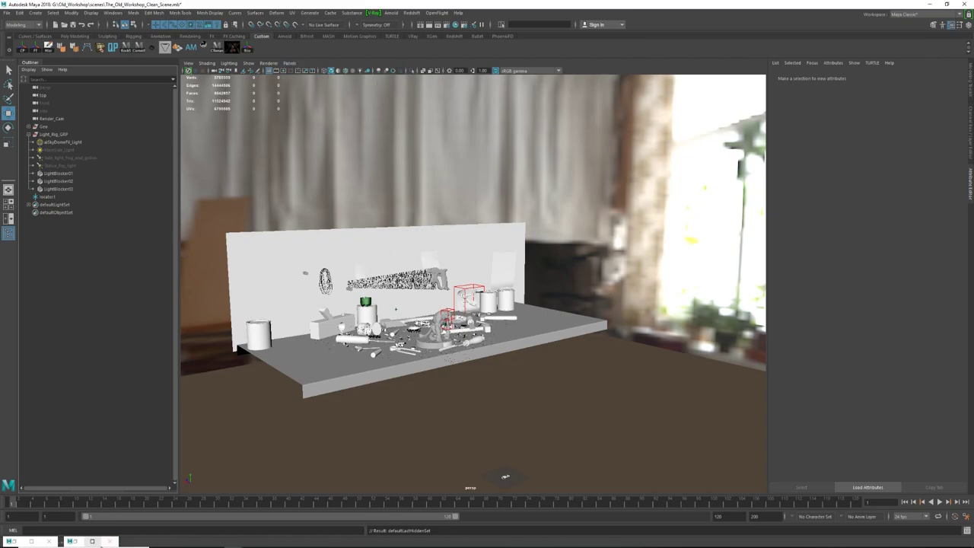
Bring up the Arnold RenderView and start a render lit only by the sky dome.
{"action": "left_click", "coordinate": [93, 542]}
{"action": "left_click_drag", "start_coordinate": [500, 69], "coordinate": [525, 48]}
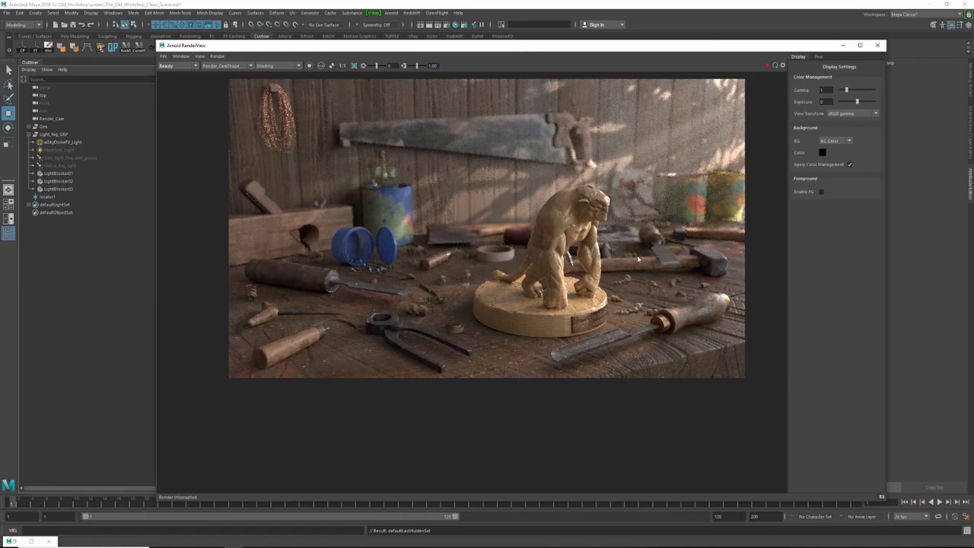
{"action": "left_click", "coordinate": [769, 65]}
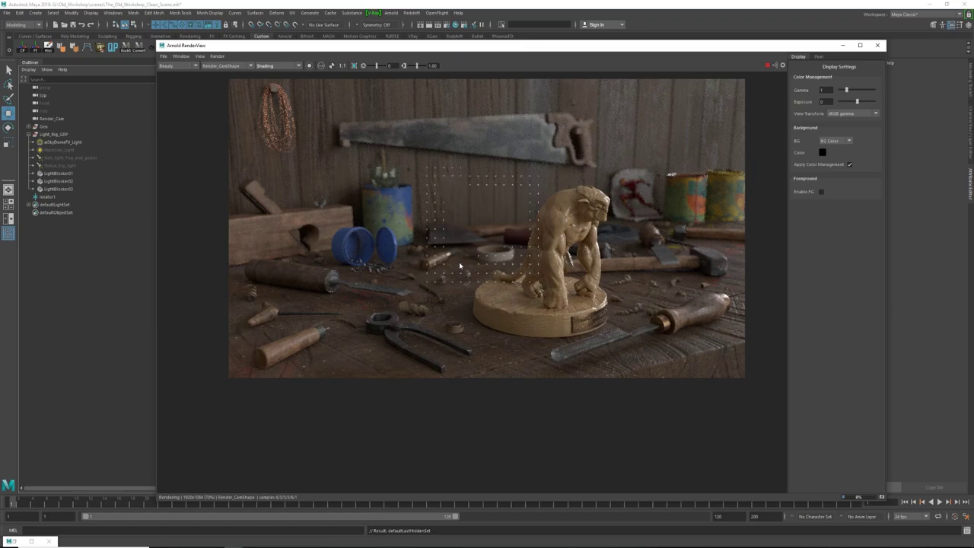
Examine the sky dome lighting on the statue and workbench as the render refines.
{"action": "scroll", "coordinate": [548, 229], "scroll_direction": "up", "scroll_amount": 2}
{"action": "scroll", "coordinate": [546, 238], "scroll_direction": "down", "scroll_amount": 2}
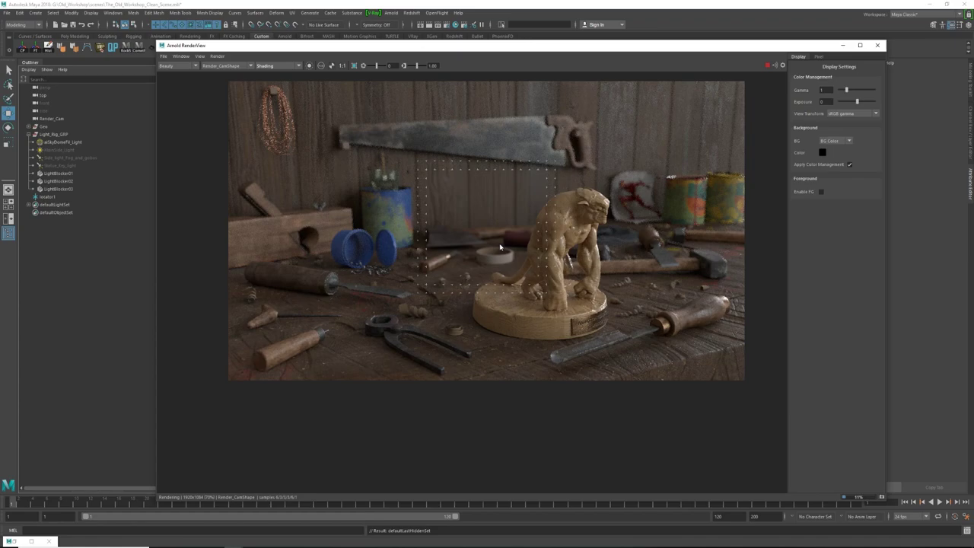
{"action": "scroll", "coordinate": [499, 249], "scroll_direction": "down", "scroll_amount": 2}
{"action": "scroll", "coordinate": [499, 249], "scroll_direction": "up", "scroll_amount": 4}
{"action": "scroll", "coordinate": [499, 252], "scroll_direction": "down", "scroll_amount": 2}
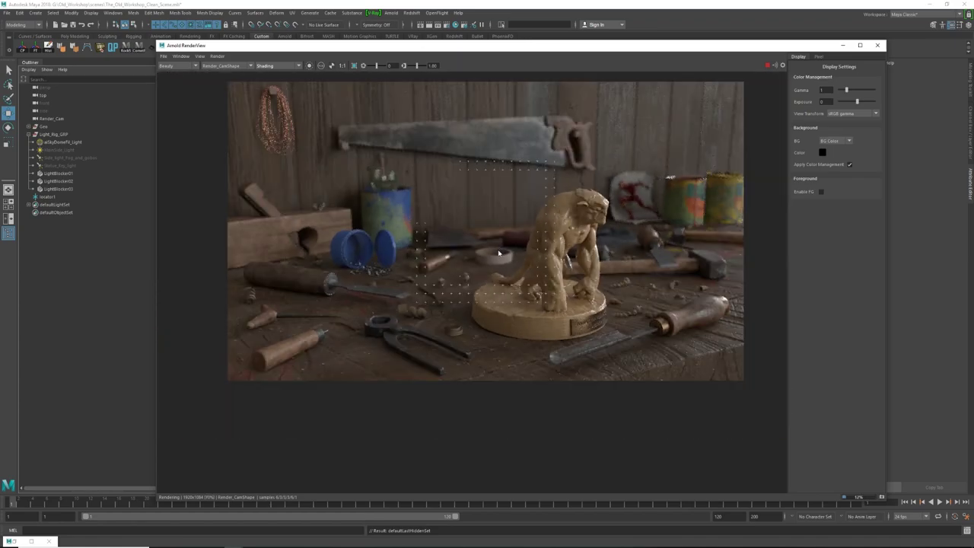
{"action": "scroll", "coordinate": [500, 255], "scroll_direction": "up", "scroll_amount": 1}
{"action": "scroll", "coordinate": [496, 260], "scroll_direction": "down", "scroll_amount": 1}
{"action": "scroll", "coordinate": [487, 259], "scroll_direction": "up", "scroll_amount": 1}
{"action": "scroll", "coordinate": [482, 257], "scroll_direction": "down", "scroll_amount": 1}
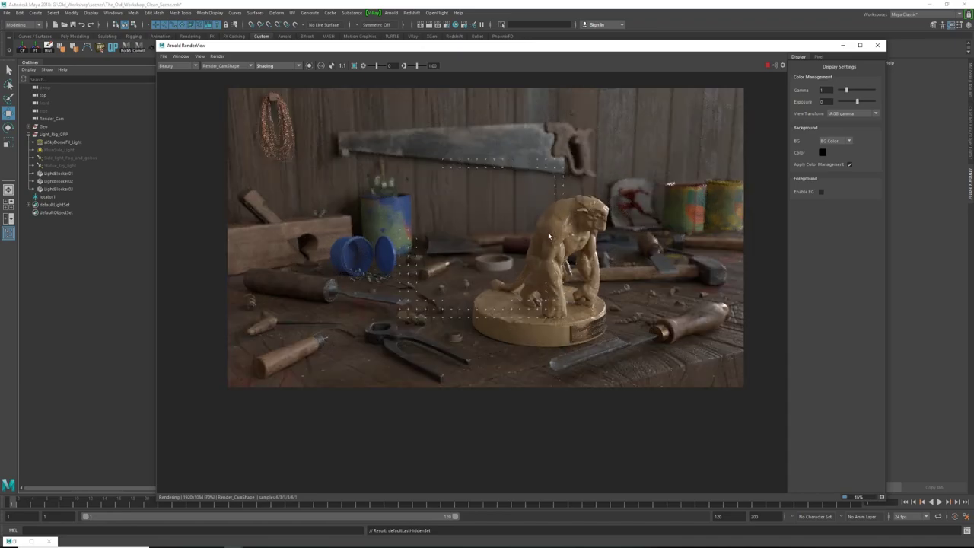
Unhide MainSide_Light and restart the Arnold render with it added to the sky dome light.
{"action": "left_click_drag", "start_coordinate": [748, 48], "coordinate": [792, 33]}
{"action": "scroll", "coordinate": [640, 220], "scroll_direction": "down", "scroll_amount": 1}
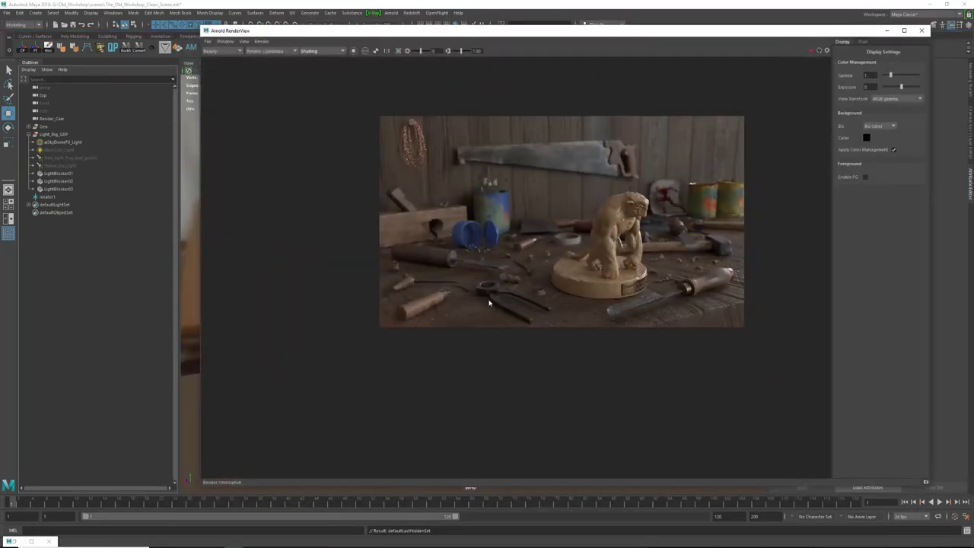
{"action": "left_click", "coordinate": [70, 151]}
{"action": "key", "text": "shift+h"}
{"action": "left_click_drag", "start_coordinate": [655, 30], "coordinate": [563, 97]}
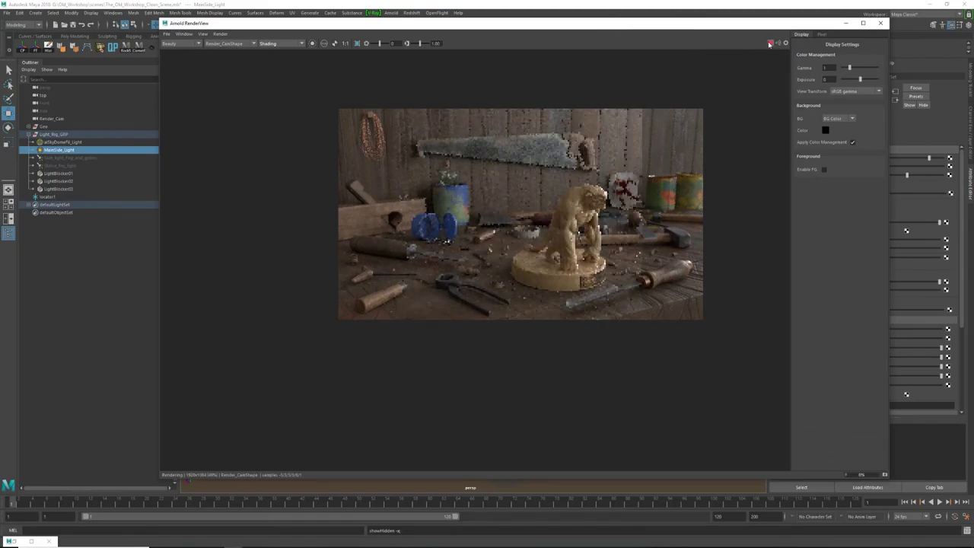
{"action": "left_click", "coordinate": [770, 43]}
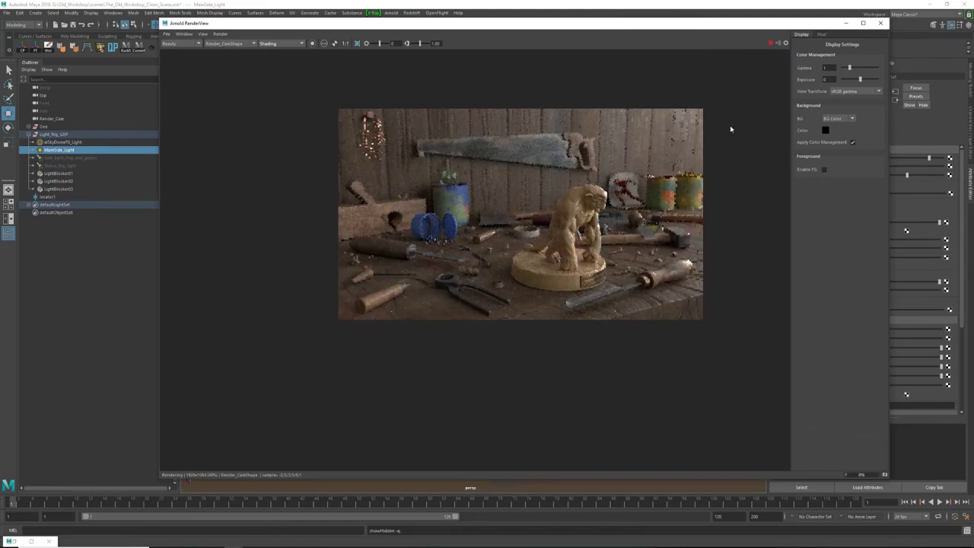
Examine the main side light's effect on the statue up close and across the full frame.
{"action": "scroll", "coordinate": [606, 204], "scroll_direction": "up", "scroll_amount": 5}
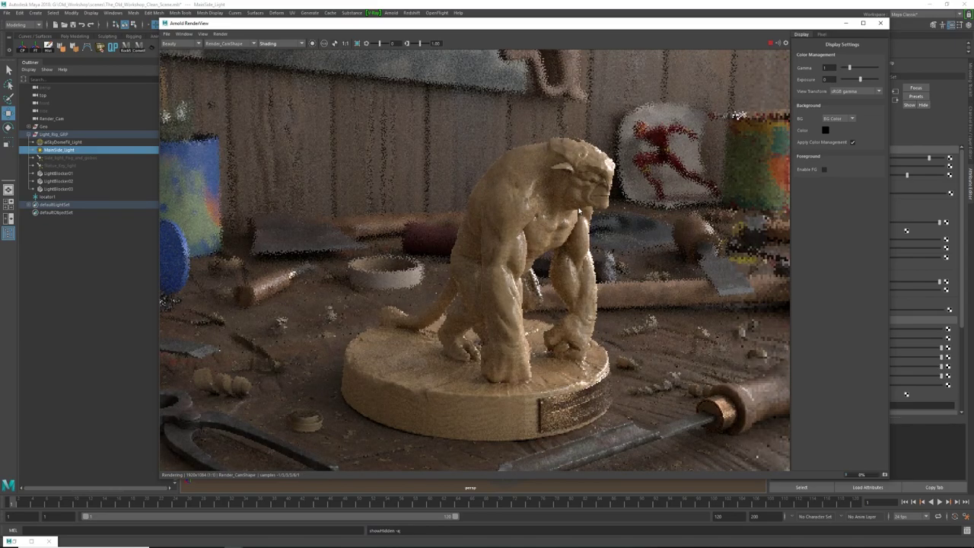
{"action": "key", "text": "f"}
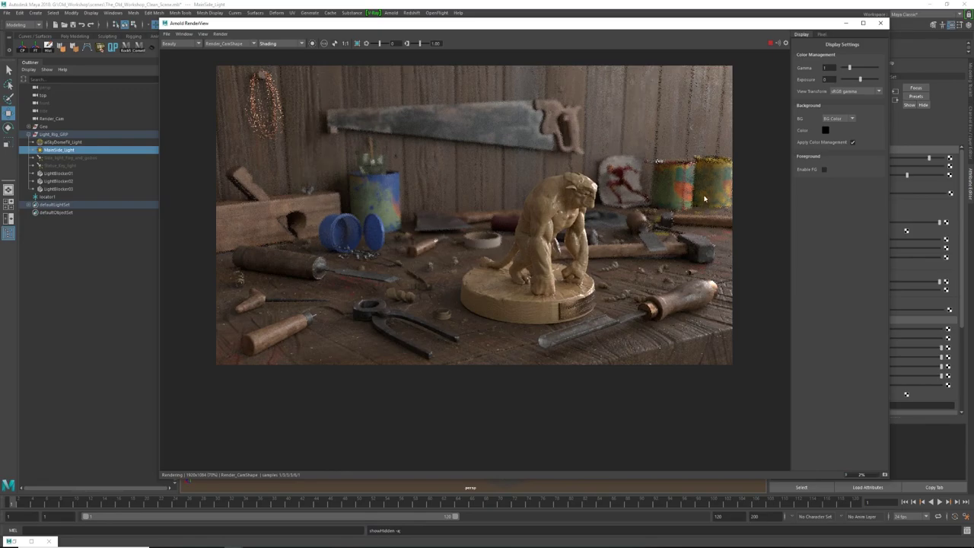
{"action": "scroll", "coordinate": [689, 199], "scroll_direction": "down", "scroll_amount": 2}
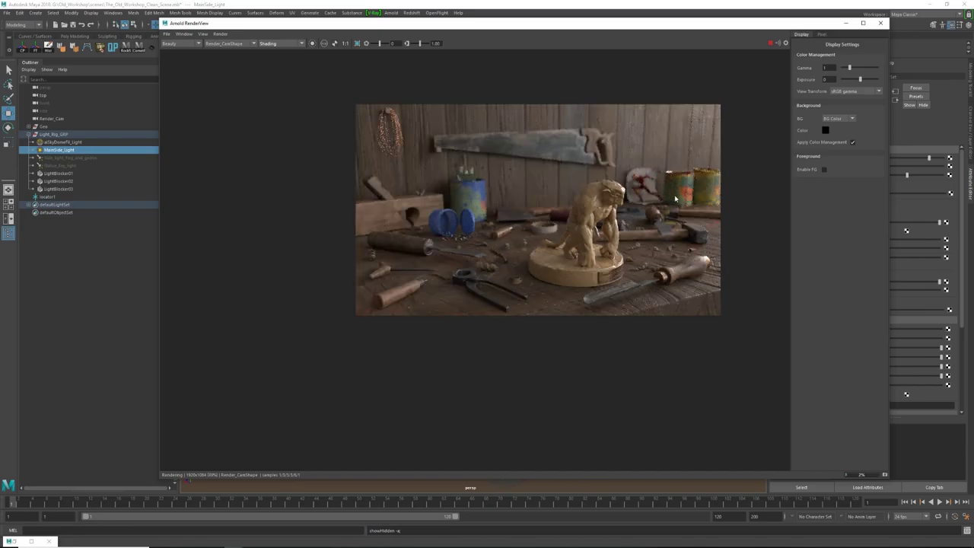
{"action": "scroll", "coordinate": [675, 199], "scroll_direction": "up", "scroll_amount": 2}
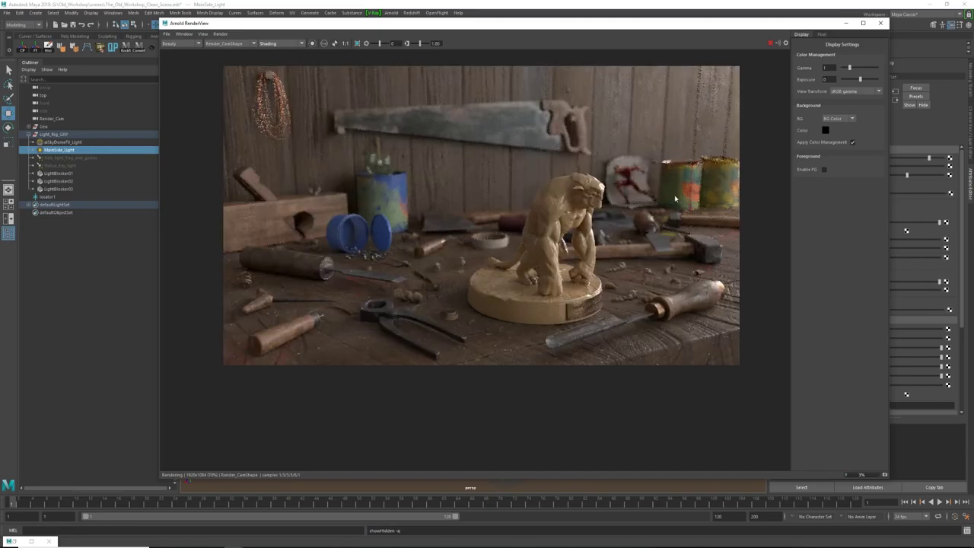
Unhide Side_light_Fog_and_gobos and then Statue_Key_light, restarting the Arnold render to show each light's contribution.
{"action": "left_click", "coordinate": [771, 43]}
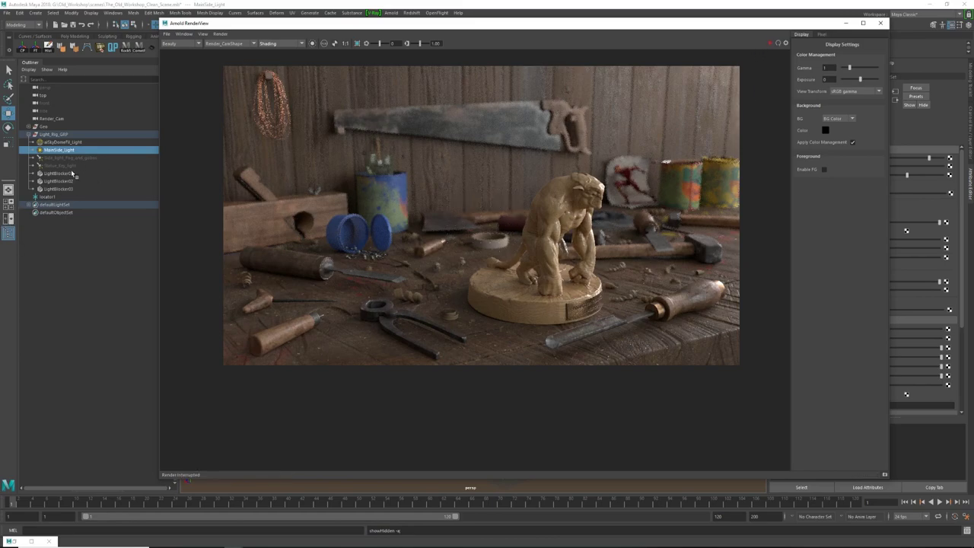
{"action": "left_click", "coordinate": [78, 157]}
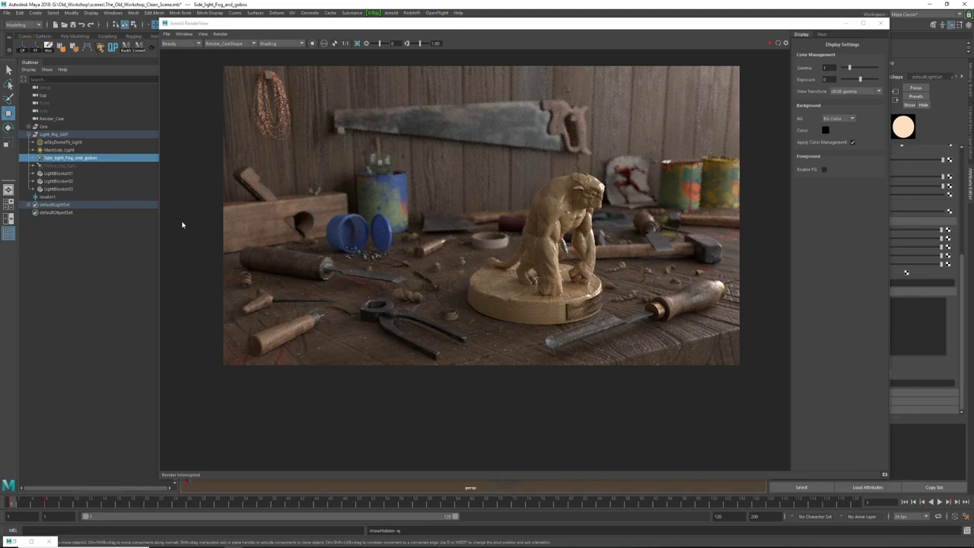
{"action": "left_click", "coordinate": [771, 43]}
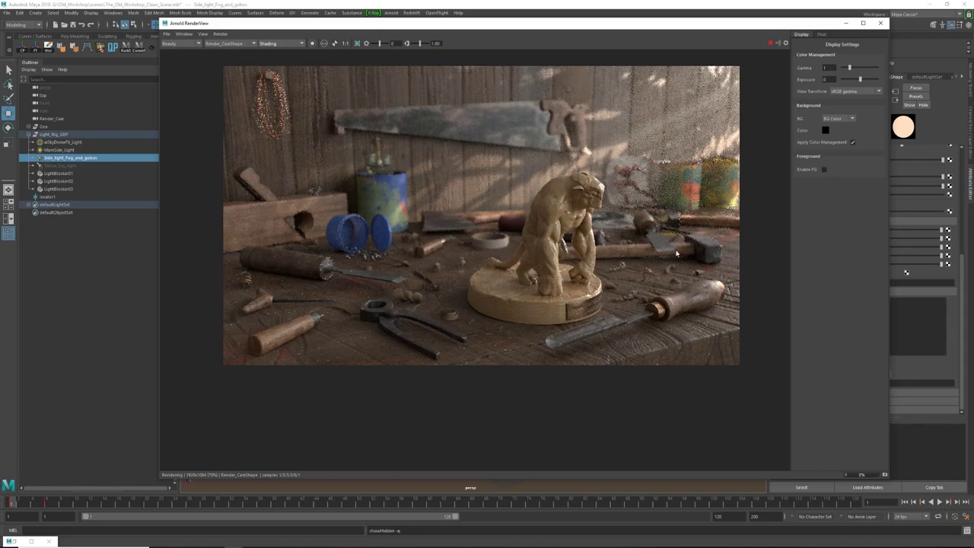
{"action": "left_click", "coordinate": [79, 165]}
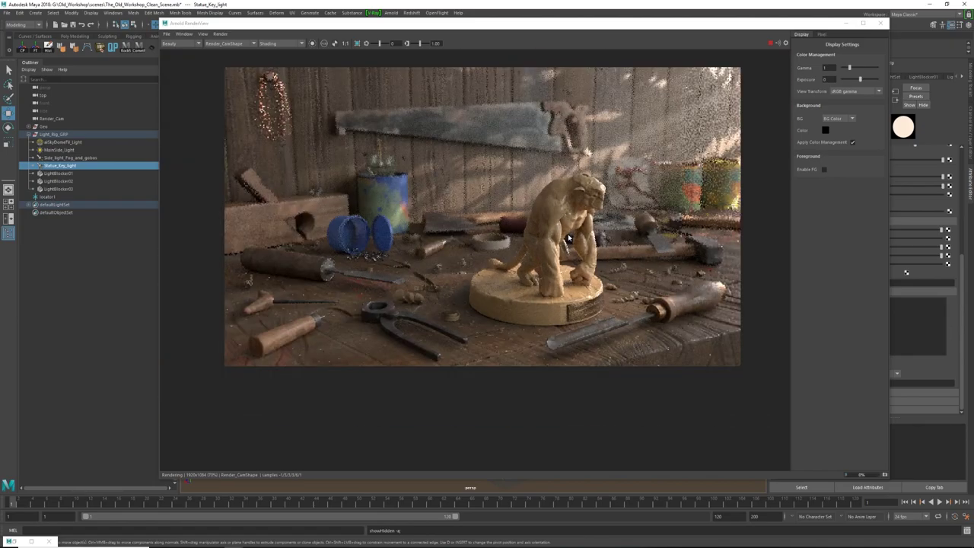
Examine the statue key light's effect up close and across the full frame, and stop the render.
{"action": "scroll", "coordinate": [657, 211], "scroll_direction": "down", "scroll_amount": 2}
{"action": "scroll", "coordinate": [658, 212], "scroll_direction": "up", "scroll_amount": 2}
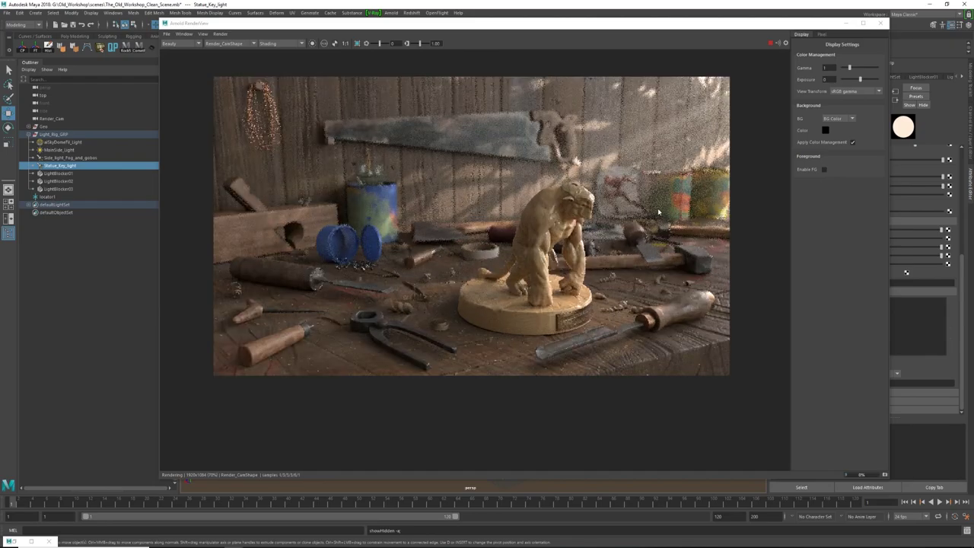
{"action": "scroll", "coordinate": [608, 248], "scroll_direction": "up", "scroll_amount": 2}
{"action": "scroll", "coordinate": [616, 236], "scroll_direction": "down", "scroll_amount": 2}
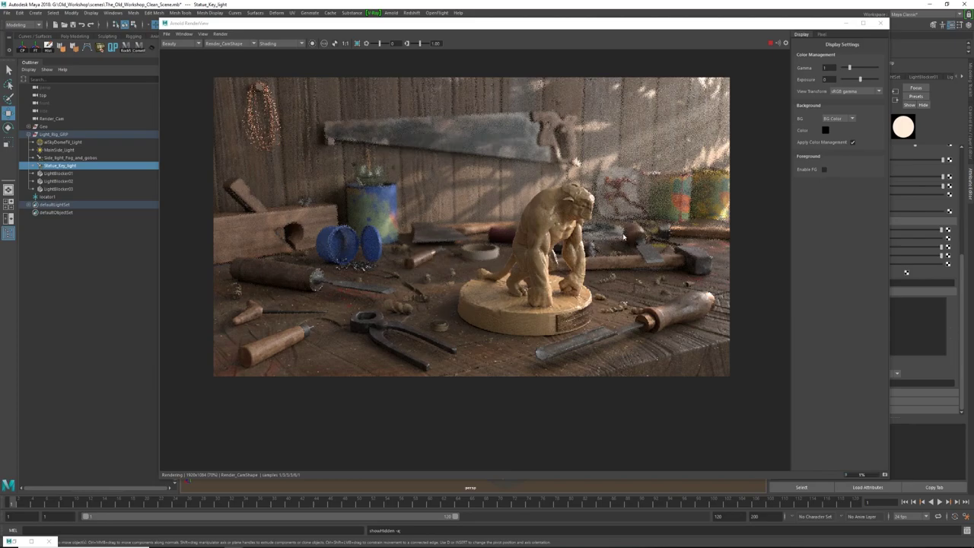
{"action": "scroll", "coordinate": [590, 244], "scroll_direction": "up", "scroll_amount": 2}
{"action": "scroll", "coordinate": [583, 238], "scroll_direction": "down", "scroll_amount": 3}
{"action": "scroll", "coordinate": [571, 230], "scroll_direction": "up", "scroll_amount": 3}
{"action": "scroll", "coordinate": [560, 222], "scroll_direction": "down", "scroll_amount": 2}
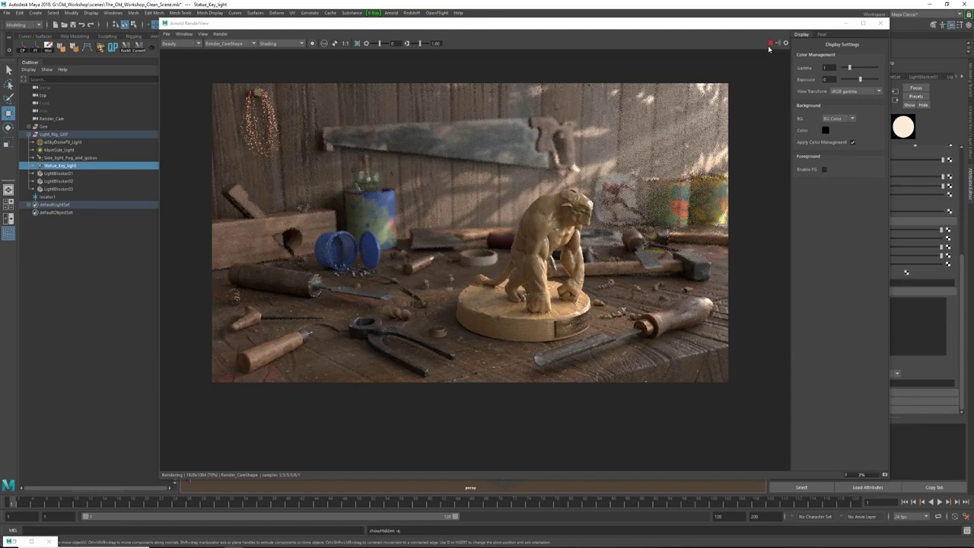
{"action": "left_click", "coordinate": [771, 43]}
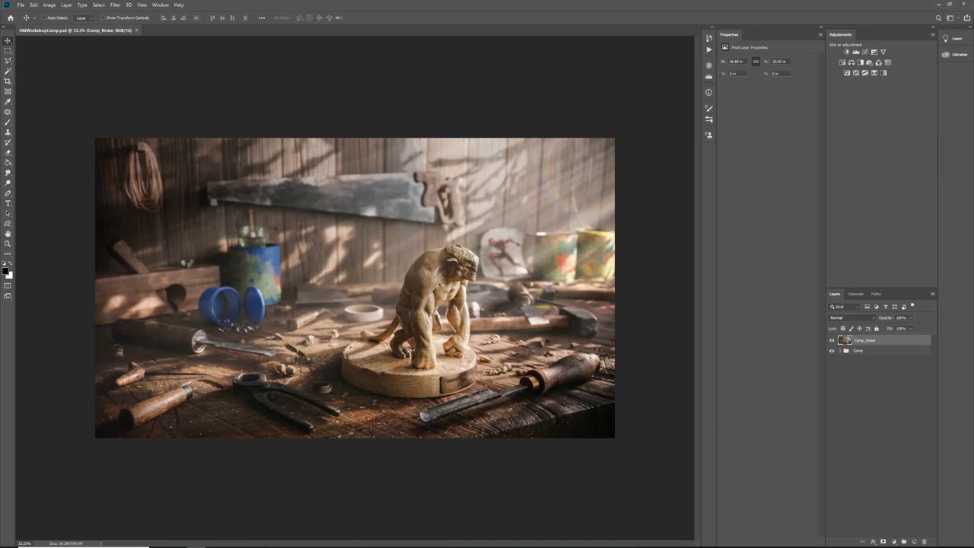
Switch to Photoshop and import OldWorkshop_Final_RND.exr with the default Exr-IO options.
{"action": "key", "text": "alt+Tab"}
{"action": "left_click_drag", "start_coordinate": [551, 118], "coordinate": [423, 40]}
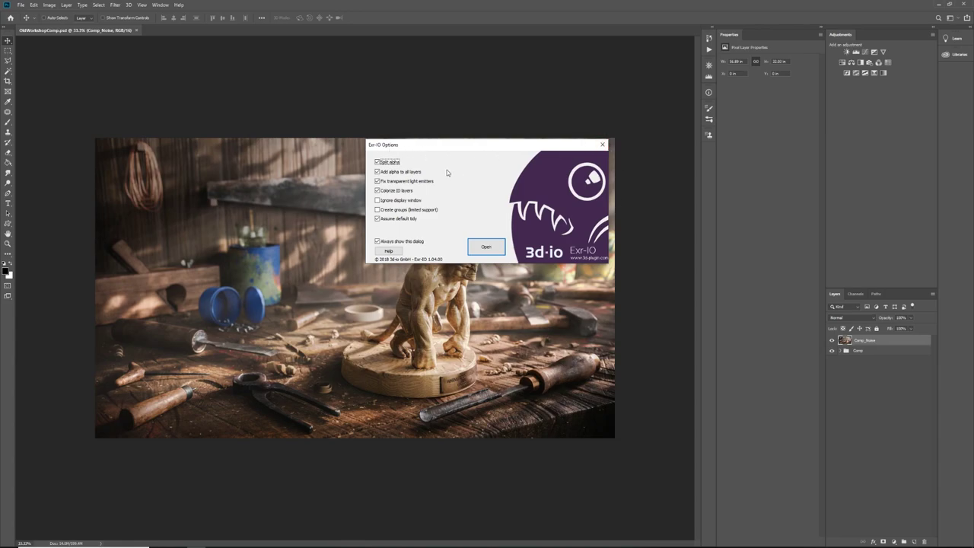
{"action": "left_click", "coordinate": [486, 248]}
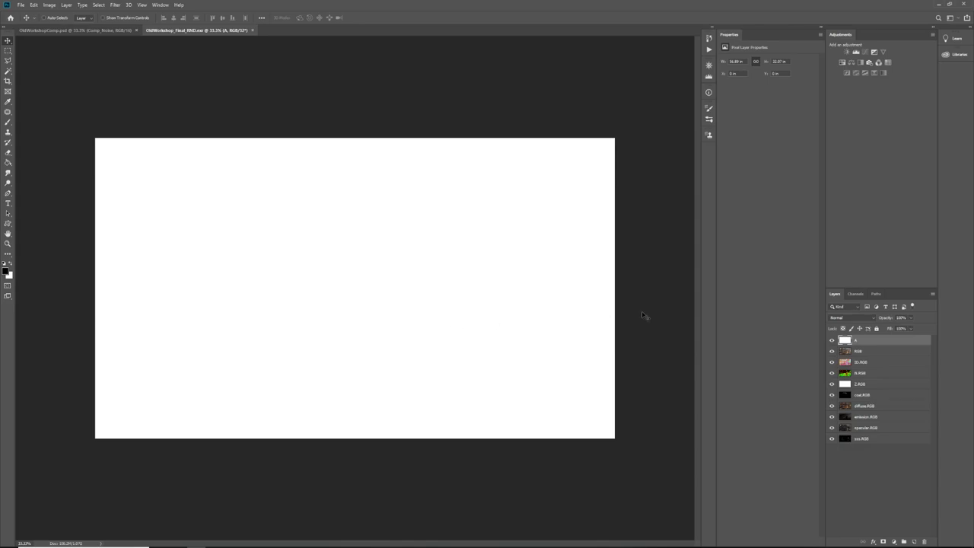
Delete the white alpha layer A and hide every render pass layer below the RGB layer.
{"action": "left_click", "coordinate": [843, 346]}
{"action": "key", "text": "Delete"}
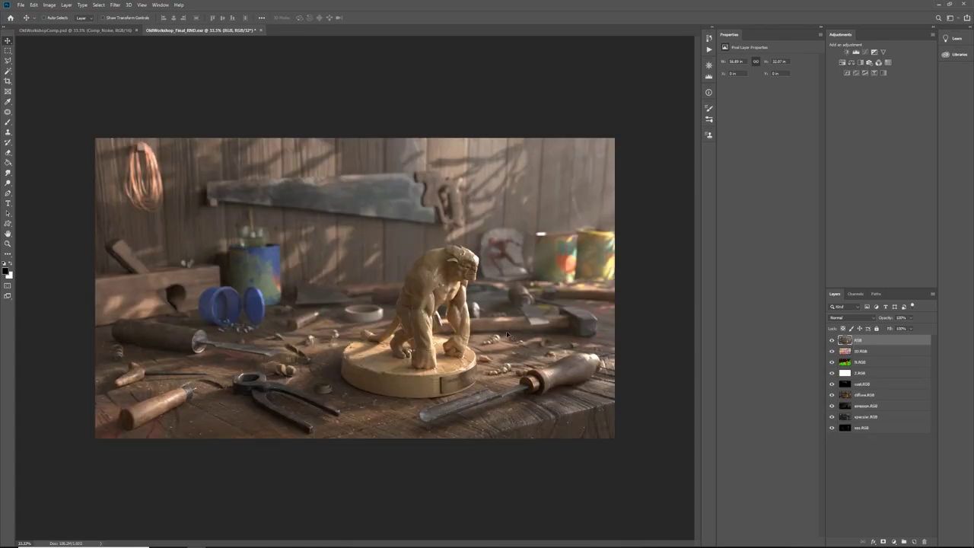
{"action": "scroll", "coordinate": [375, 401], "scroll_direction": "up", "scroll_amount": 2, "text": "alt"}
{"action": "scroll", "coordinate": [375, 401], "scroll_direction": "down", "scroll_amount": 2, "text": "alt"}
{"action": "scroll", "coordinate": [374, 381], "scroll_direction": "up", "scroll_amount": 1, "text": "alt"}
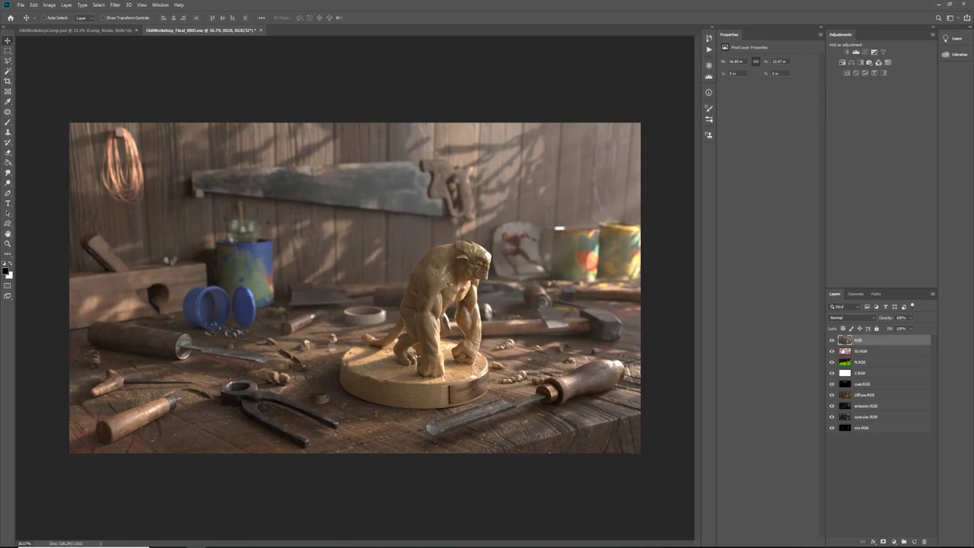
{"action": "left_click_drag", "start_coordinate": [834, 352], "coordinate": [834, 436]}
{"action": "scroll", "coordinate": [524, 328], "scroll_direction": "down", "scroll_amount": 1, "text": "alt"}
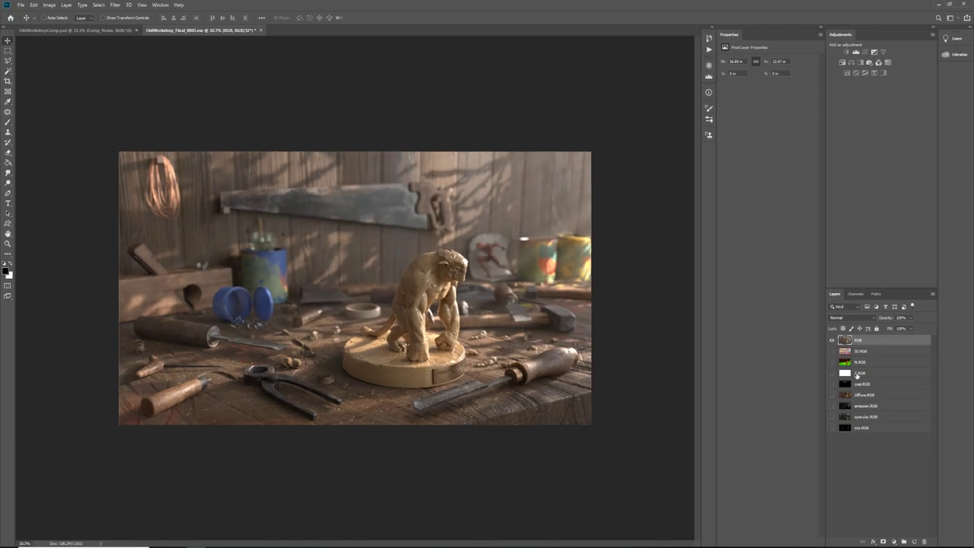
Convert the document to 16 Bits/Channel without merging its layers.
{"action": "scroll", "coordinate": [446, 296], "scroll_direction": "up", "scroll_amount": 2, "text": "alt"}
{"action": "scroll", "coordinate": [410, 309], "scroll_direction": "down", "scroll_amount": 1, "text": "alt"}
{"action": "scroll", "coordinate": [410, 308], "scroll_direction": "up", "scroll_amount": 1, "text": "alt"}
{"action": "scroll", "coordinate": [409, 308], "scroll_direction": "down", "scroll_amount": 1, "text": "alt"}
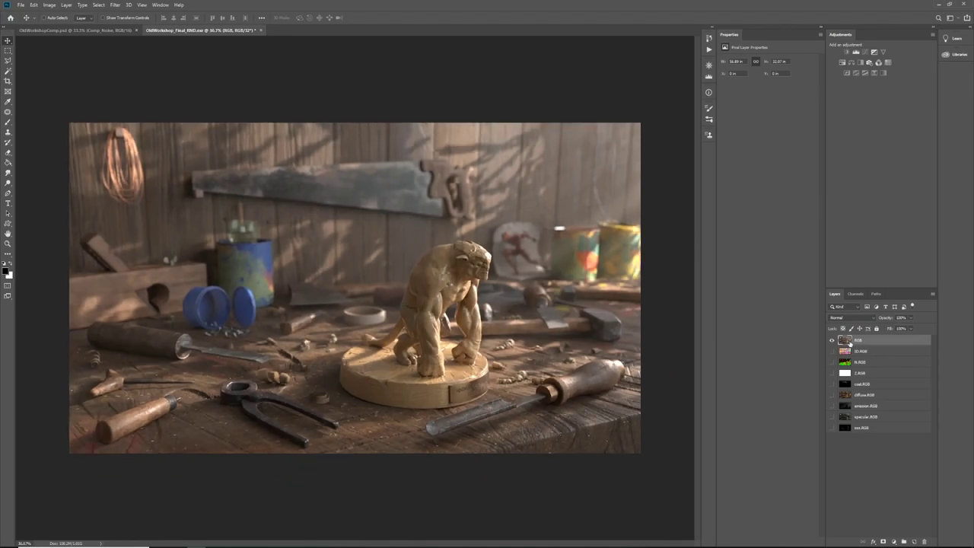
{"action": "left_click", "coordinate": [50, 5]}
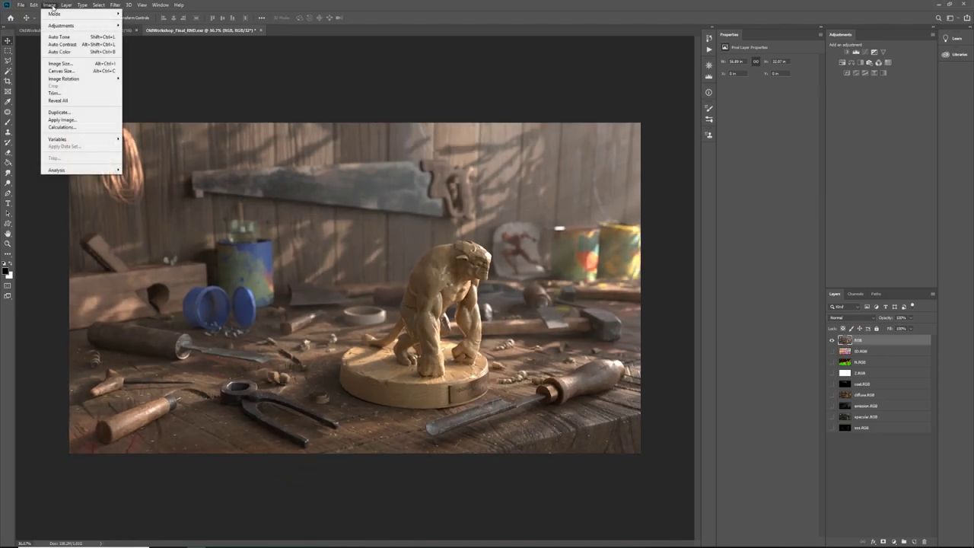
{"action": "mouse_move", "coordinate": [68, 14]}
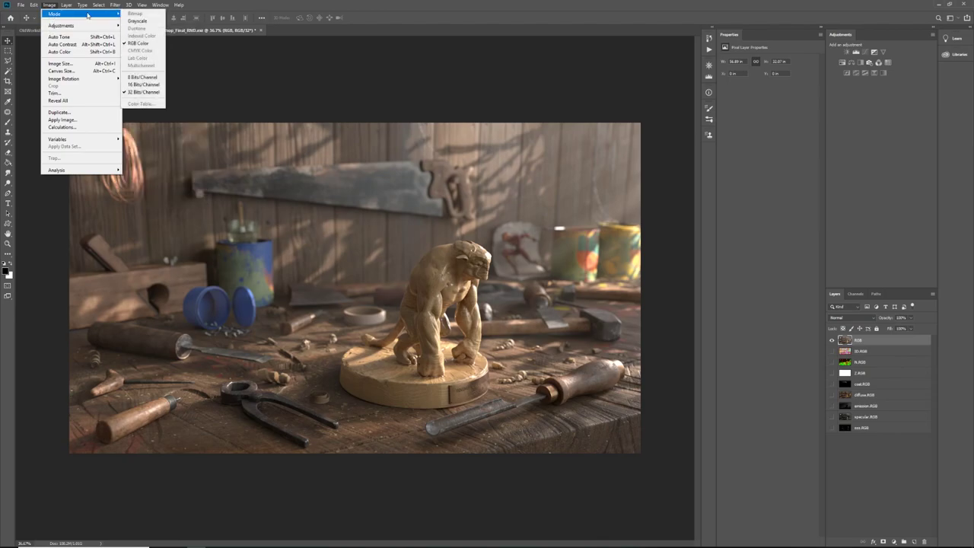
{"action": "left_click", "coordinate": [138, 86]}
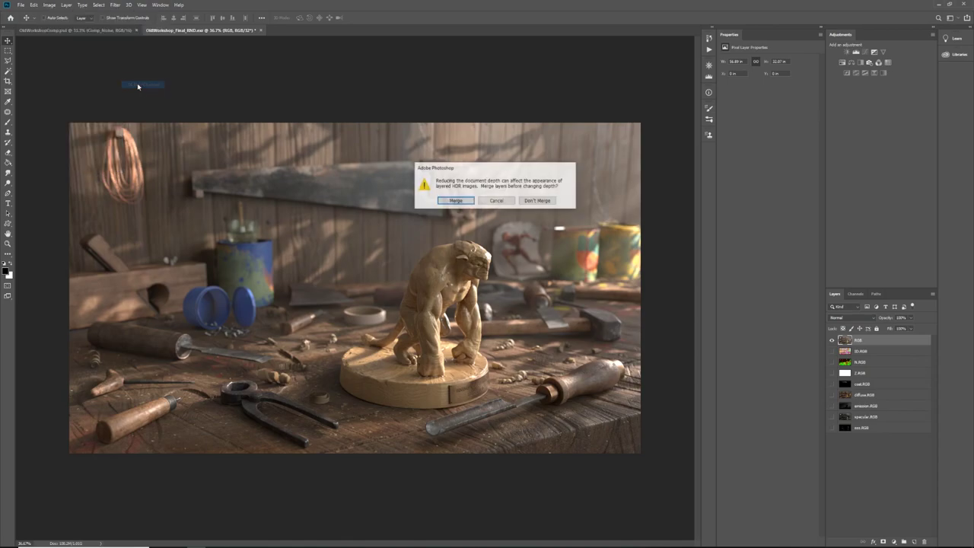
{"action": "left_click", "coordinate": [542, 199]}
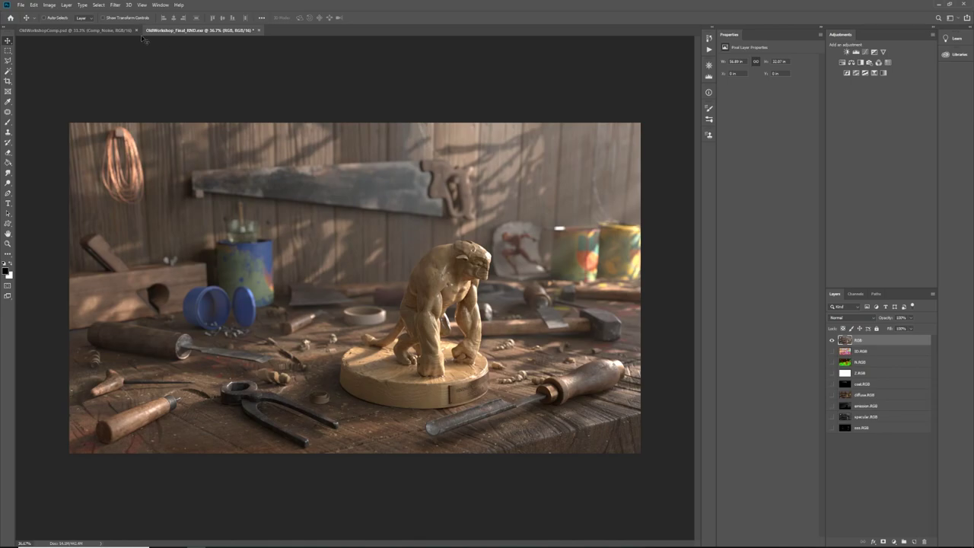
Open the RGB layer in the Camera Raw Filter and enlarge and reposition its dialog.
{"action": "left_click", "coordinate": [115, 4]}
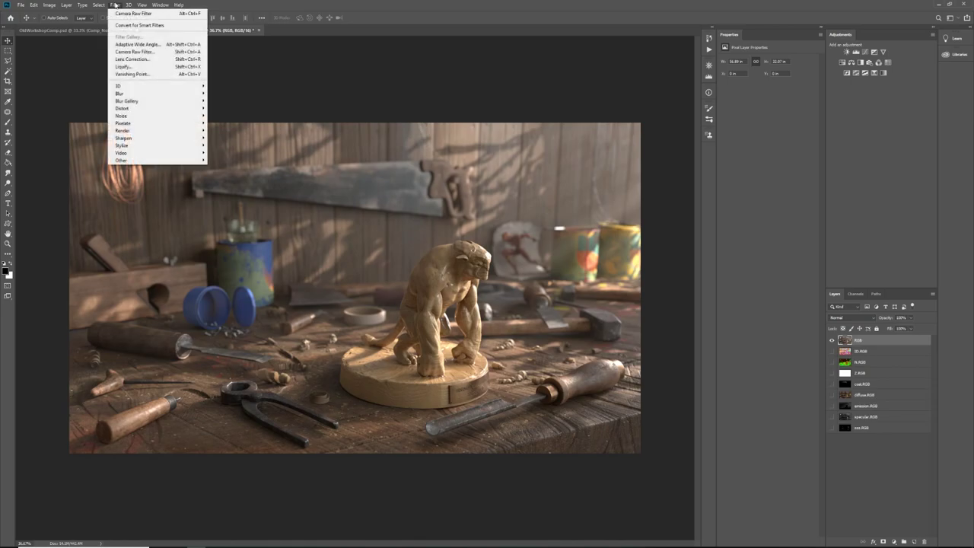
{"action": "left_click", "coordinate": [138, 52]}
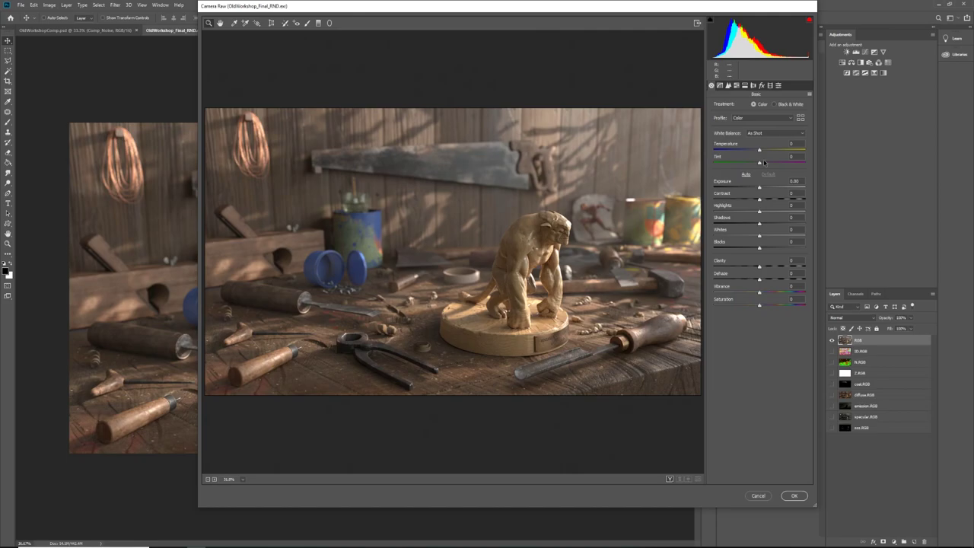
{"action": "left_click_drag", "start_coordinate": [818, 158], "coordinate": [933, 177]}
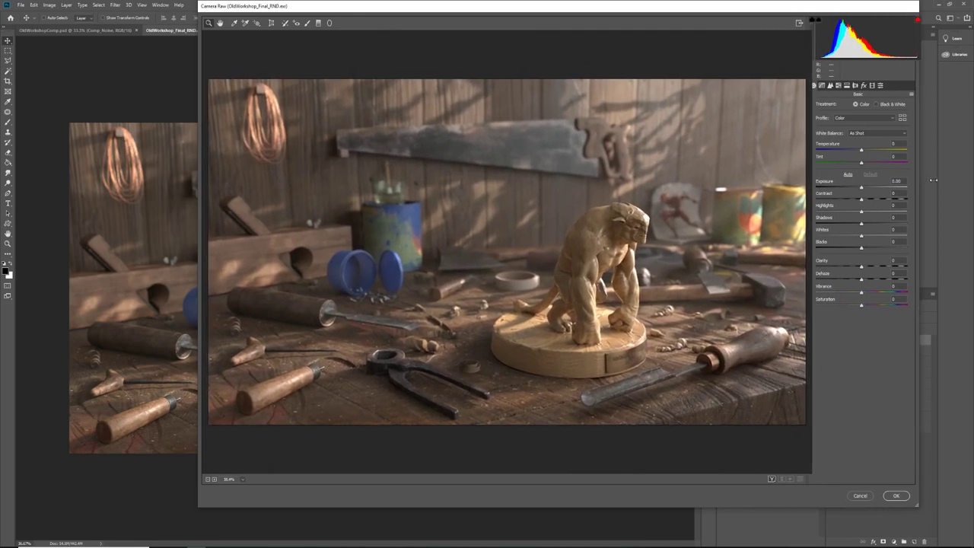
{"action": "left_click_drag", "start_coordinate": [663, 10], "coordinate": [529, 28]}
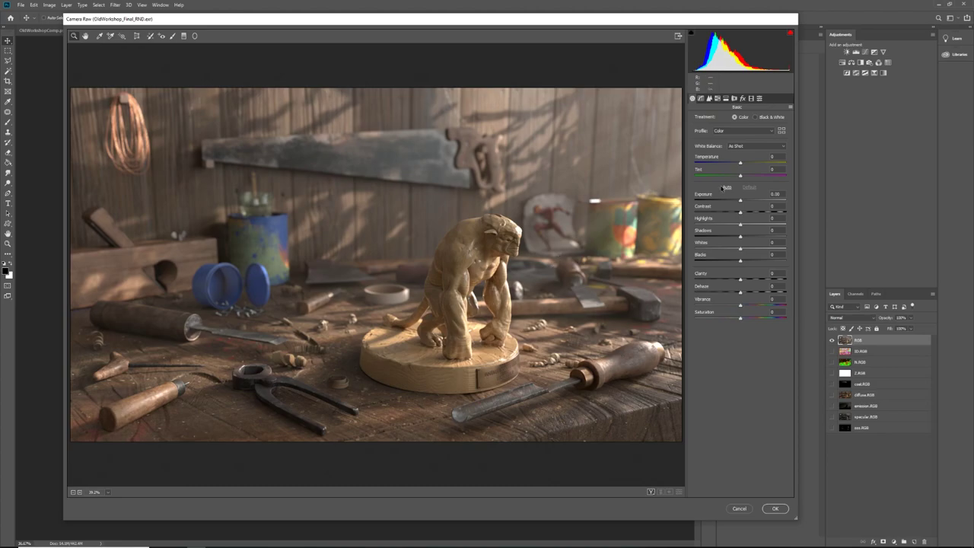
In the basic adjustments, set Temperature to -5, Contrast to +20, Highlights to +17, Shadows to -75 and Blacks to -40.
{"action": "left_click_drag", "start_coordinate": [742, 164], "coordinate": [708, 237]}
{"action": "key", "text": "ctrl+z"}
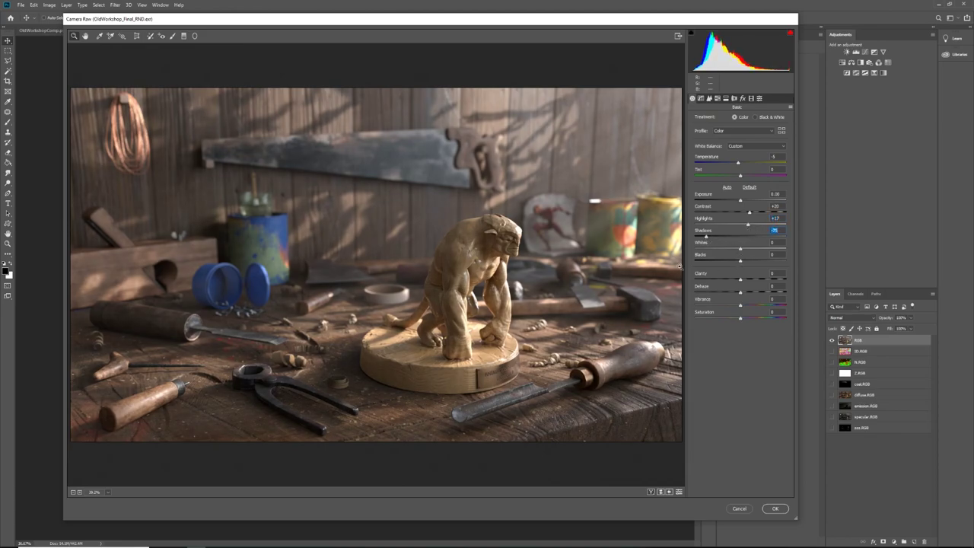
{"action": "mouse_move", "coordinate": [741, 261]}
{"action": "left_mouse_down"}
{"action": "mouse_move", "coordinate": [694, 261]}
{"action": "mouse_move", "coordinate": [722, 262]}
{"action": "left_mouse_up"}
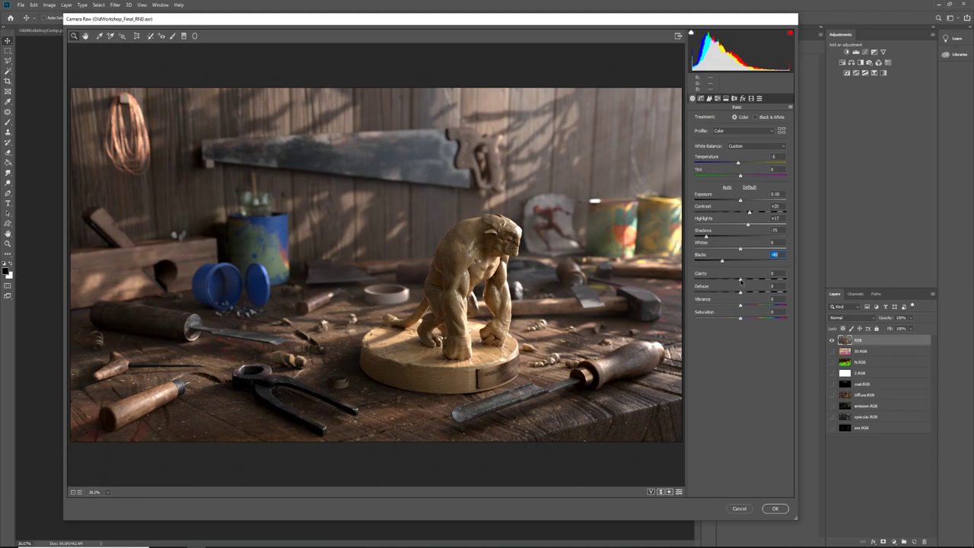
Set Clarity to +62, checking the detail on the statue's base, and raise Vibrance slightly.
{"action": "left_click_drag", "start_coordinate": [741, 281], "coordinate": [756, 287]}
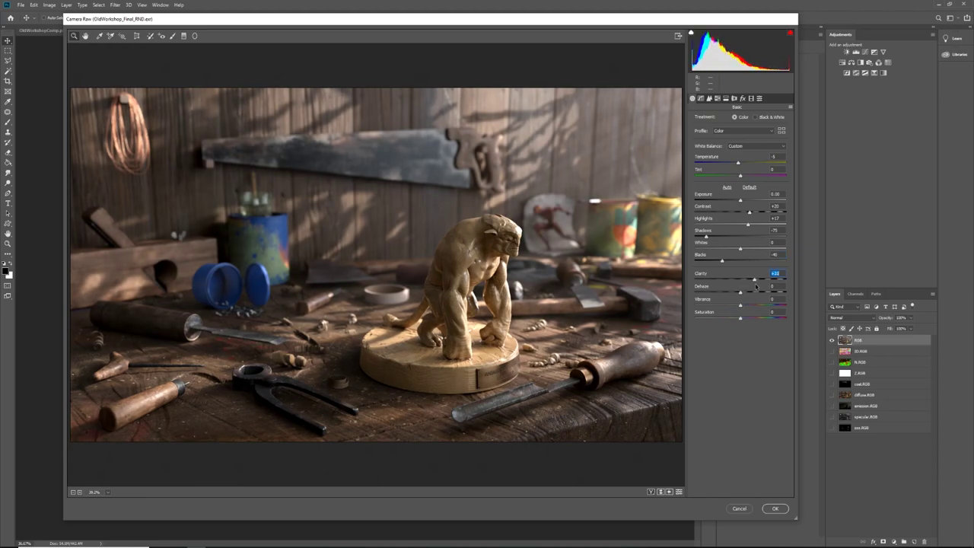
{"action": "scroll", "coordinate": [394, 439], "scroll_direction": "up", "scroll_amount": 1, "text": "alt"}
{"action": "scroll", "coordinate": [393, 439], "scroll_direction": "up", "scroll_amount": 1, "text": "alt"}
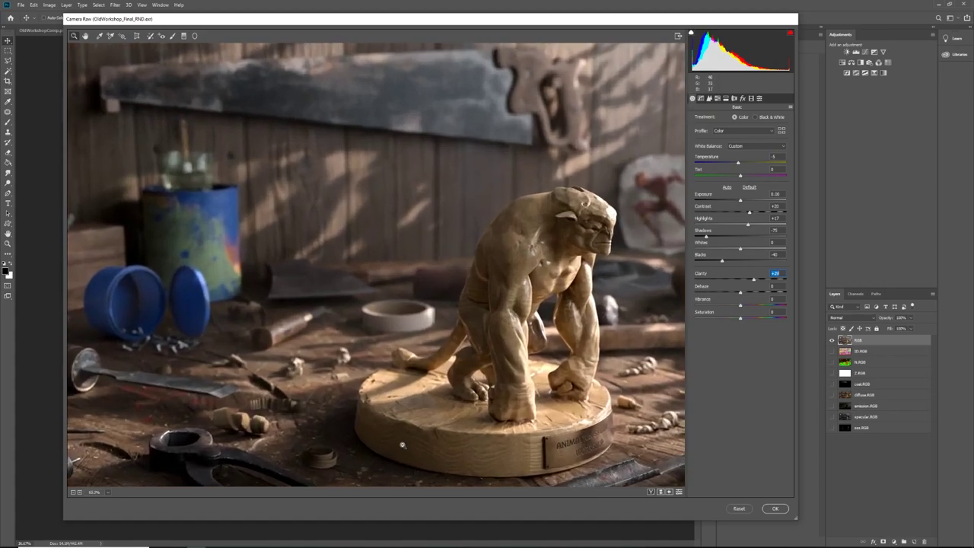
{"action": "scroll", "coordinate": [427, 468], "scroll_direction": "up", "scroll_amount": 3}
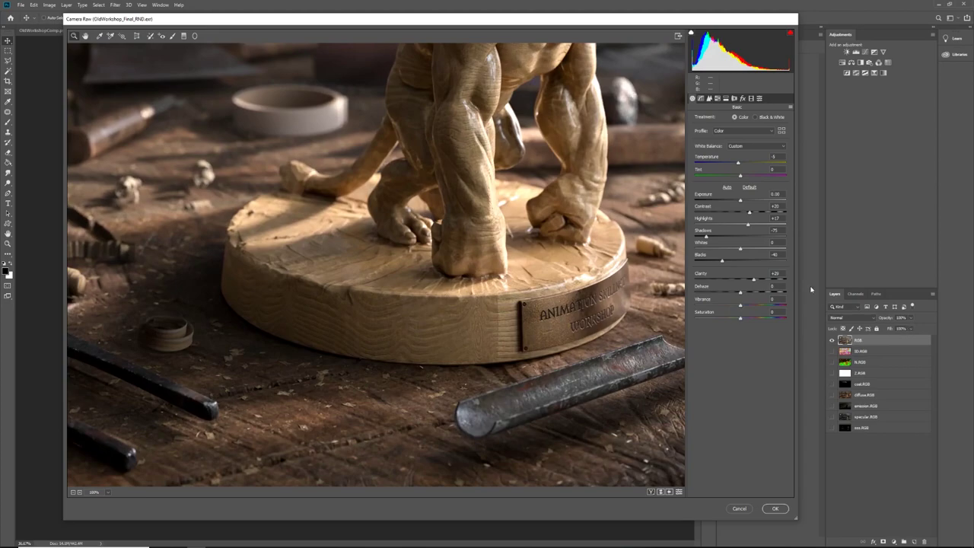
{"action": "mouse_move", "coordinate": [755, 280]}
{"action": "left_mouse_down"}
{"action": "mouse_move", "coordinate": [779, 280]}
{"action": "mouse_move", "coordinate": [777, 292]}
{"action": "mouse_move", "coordinate": [749, 295]}
{"action": "mouse_move", "coordinate": [778, 293]}
{"action": "mouse_move", "coordinate": [761, 291]}
{"action": "mouse_move", "coordinate": [769, 288]}
{"action": "left_mouse_up"}
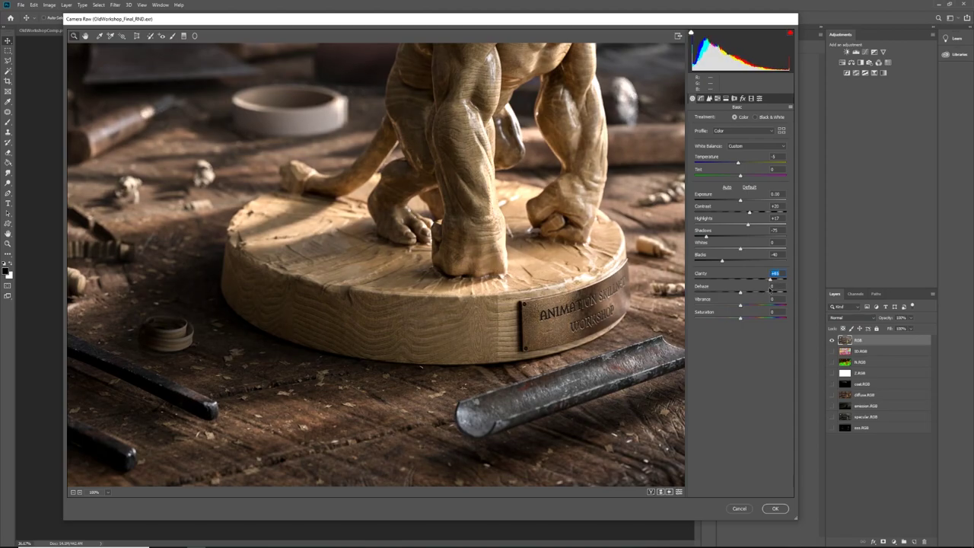
{"action": "scroll", "coordinate": [424, 385], "scroll_direction": "down", "scroll_amount": 3, "text": "alt"}
{"action": "scroll", "coordinate": [424, 384], "scroll_direction": "down", "scroll_amount": 3, "text": "alt"}
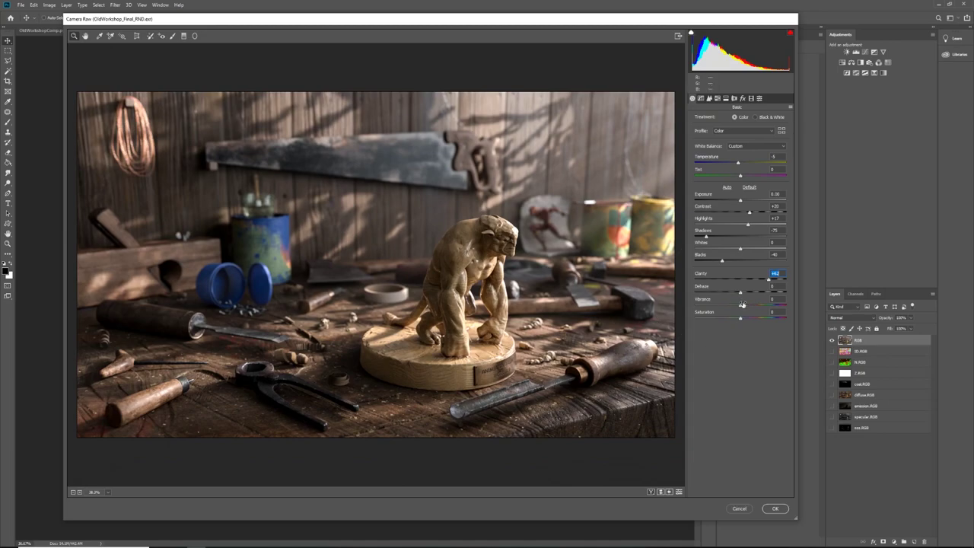
{"action": "left_click_drag", "start_coordinate": [742, 306], "coordinate": [748, 306]}
Shape the parametric tone curve by raising Highlights to about +69 and lifting the Darks.
{"action": "left_click", "coordinate": [701, 99]}
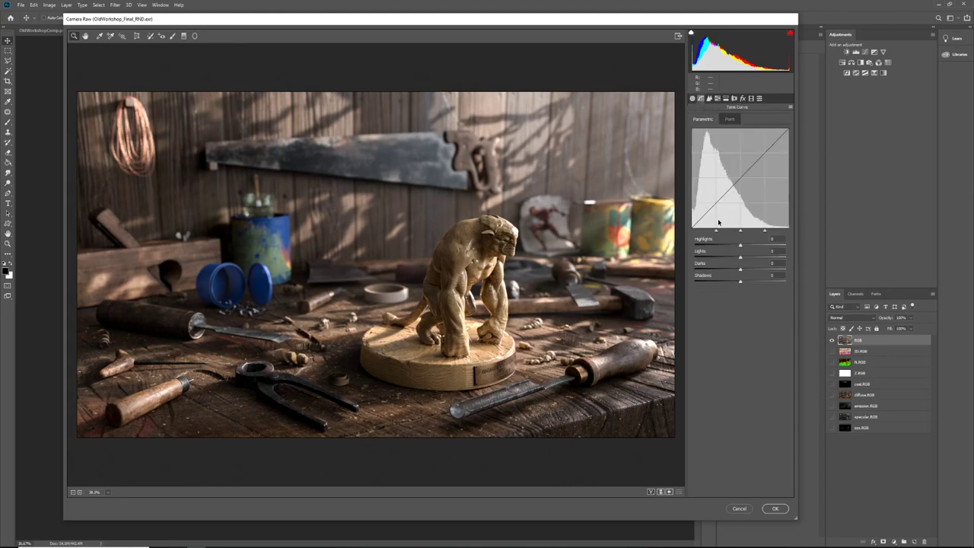
{"action": "left_click_drag", "start_coordinate": [741, 246], "coordinate": [748, 245]}
{"action": "key", "text": "shift+Up"}
{"action": "key", "text": "shift+Up"}
{"action": "key", "text": "shift+Up"}
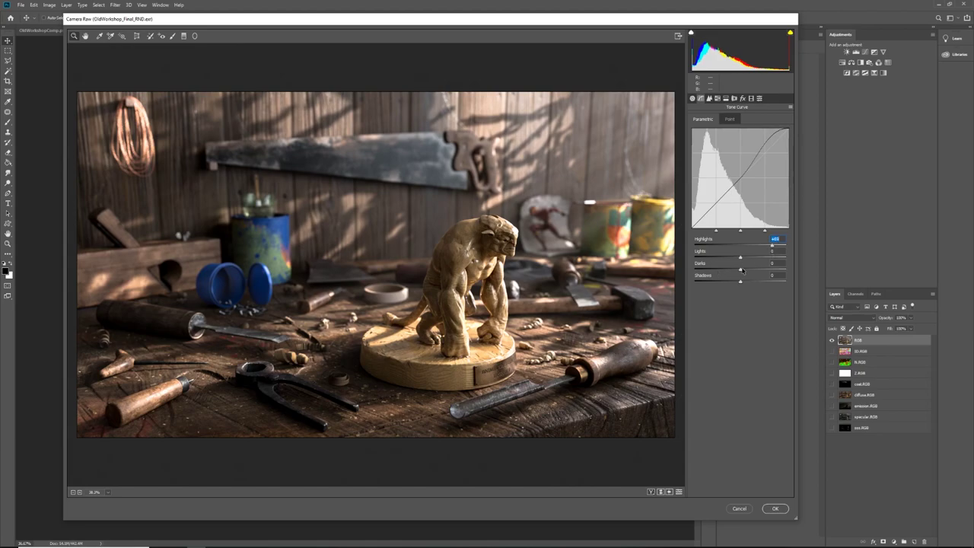
{"action": "left_click_drag", "start_coordinate": [740, 270], "coordinate": [754, 284]}
Set the Lens Corrections vignetting amount to about -33 and bring up the Camera Raw presets.
{"action": "left_click", "coordinate": [718, 98]}
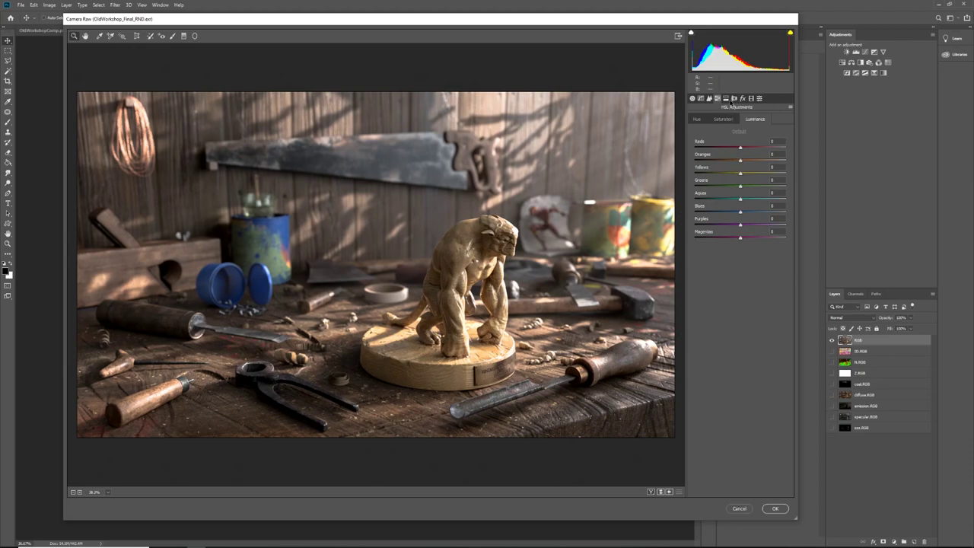
{"action": "left_click", "coordinate": [726, 98]}
{"action": "left_click", "coordinate": [735, 99]}
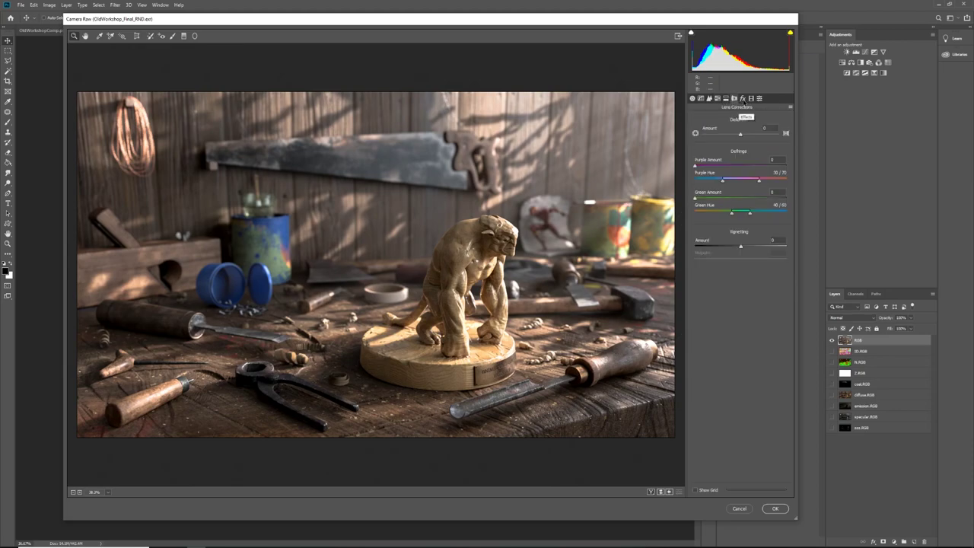
{"action": "mouse_move", "coordinate": [741, 246]}
{"action": "left_mouse_down"}
{"action": "mouse_move", "coordinate": [754, 248]}
{"action": "mouse_move", "coordinate": [725, 252]}
{"action": "left_mouse_up"}
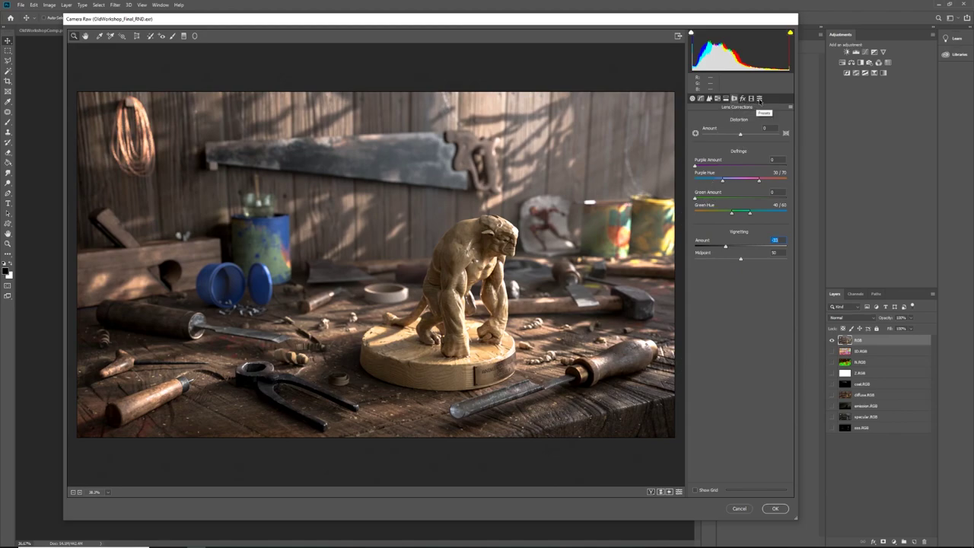
{"action": "left_click", "coordinate": [759, 99]}
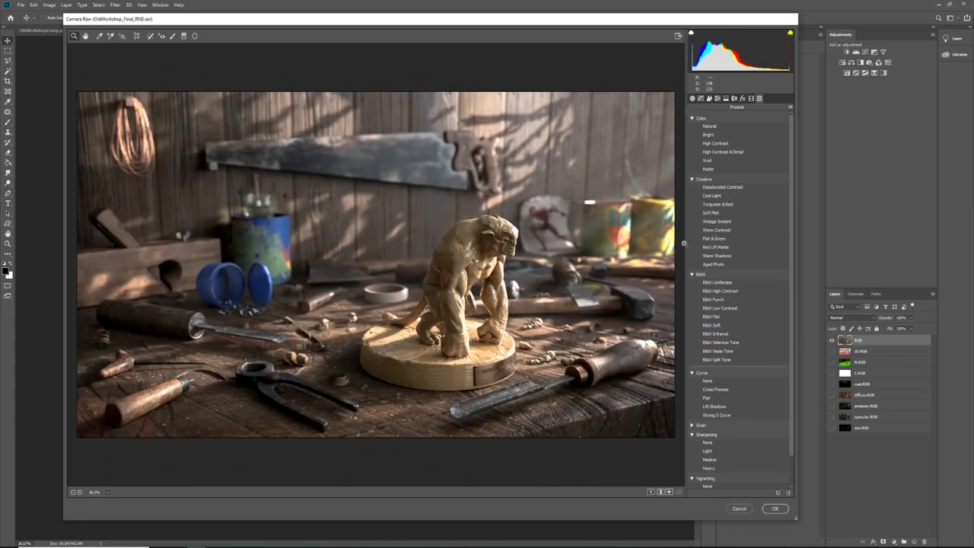
{"action": "left_click", "coordinate": [692, 98]}
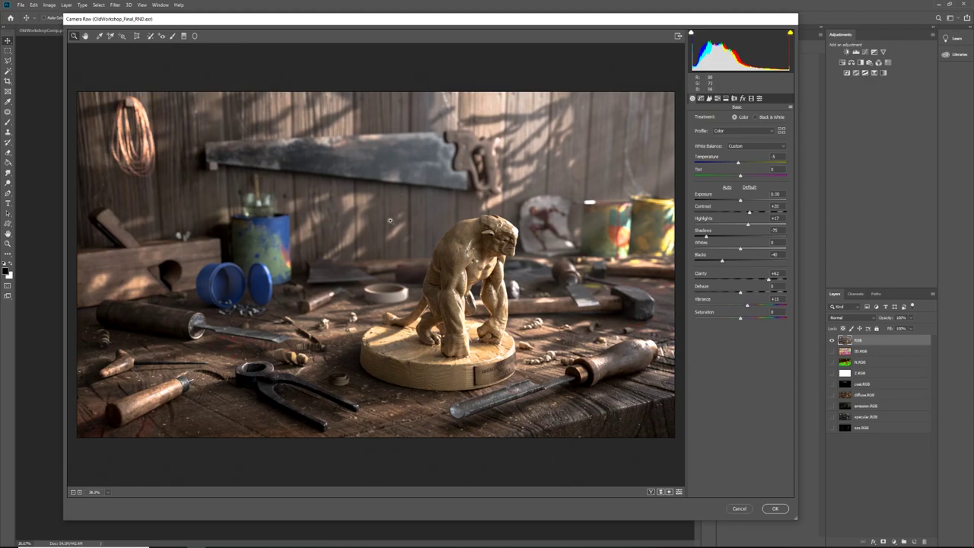
{"action": "left_click", "coordinate": [790, 108]}
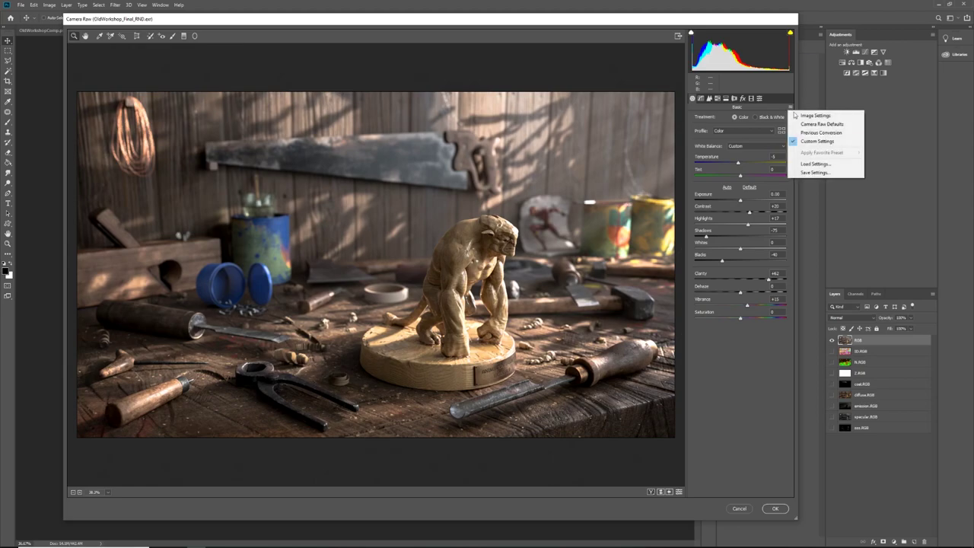
{"action": "left_click", "coordinate": [815, 173]}
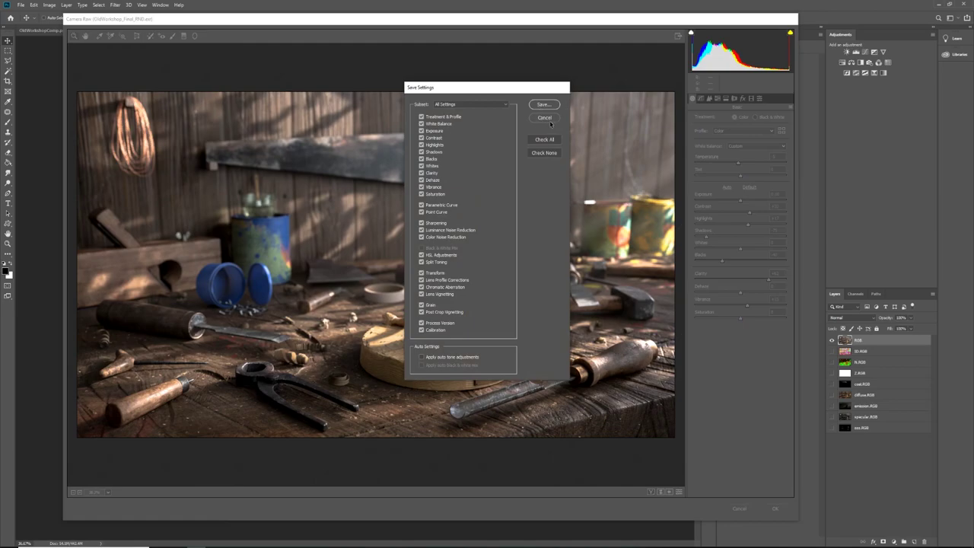
{"action": "left_click", "coordinate": [544, 118]}
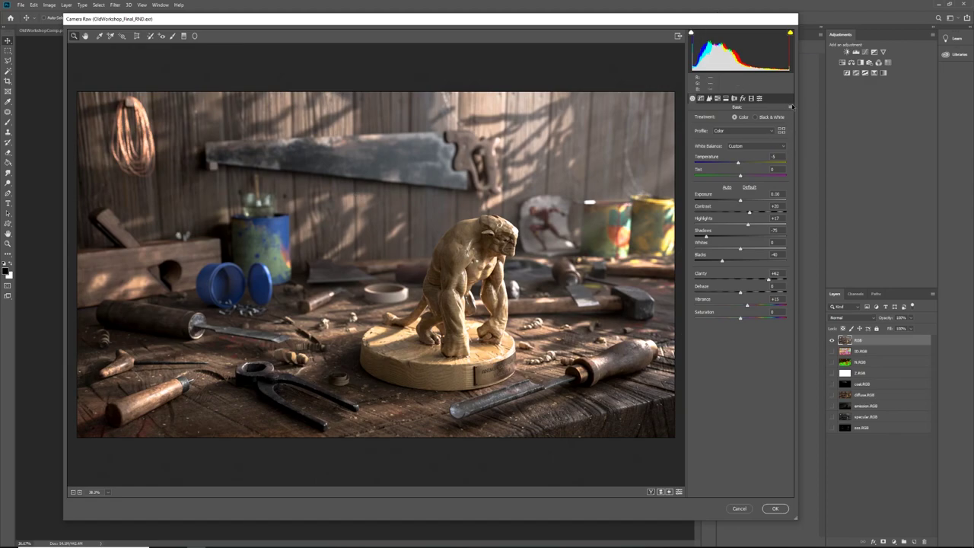
Load the saved Camera Raw settings LUT_OLD_WORKSHOP.xmp and apply them to the RGB layer.
{"action": "left_click", "coordinate": [791, 108]}
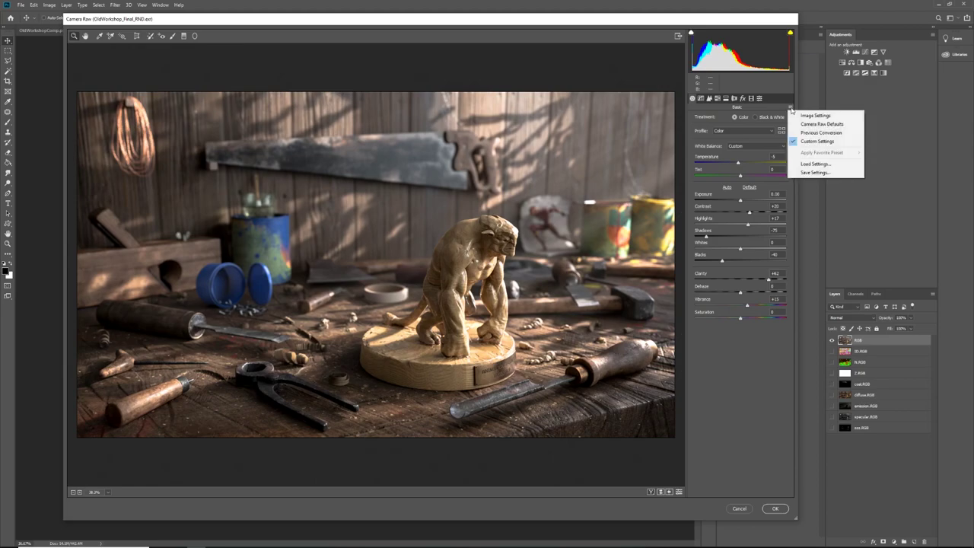
{"action": "left_click", "coordinate": [812, 165]}
{"action": "left_click", "coordinate": [348, 93]}
{"action": "left_click", "coordinate": [392, 98]}
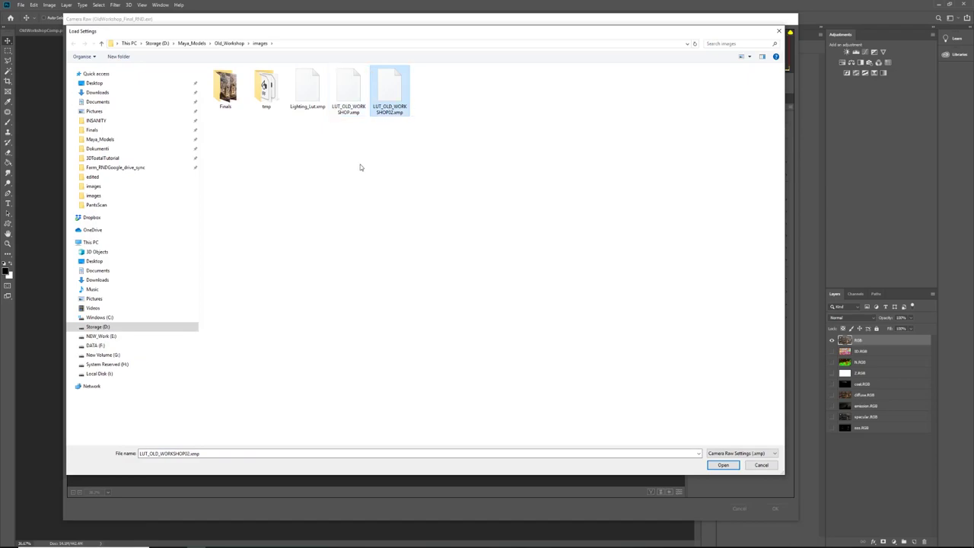
{"action": "left_click", "coordinate": [349, 93]}
{"action": "left_click", "coordinate": [324, 90]}
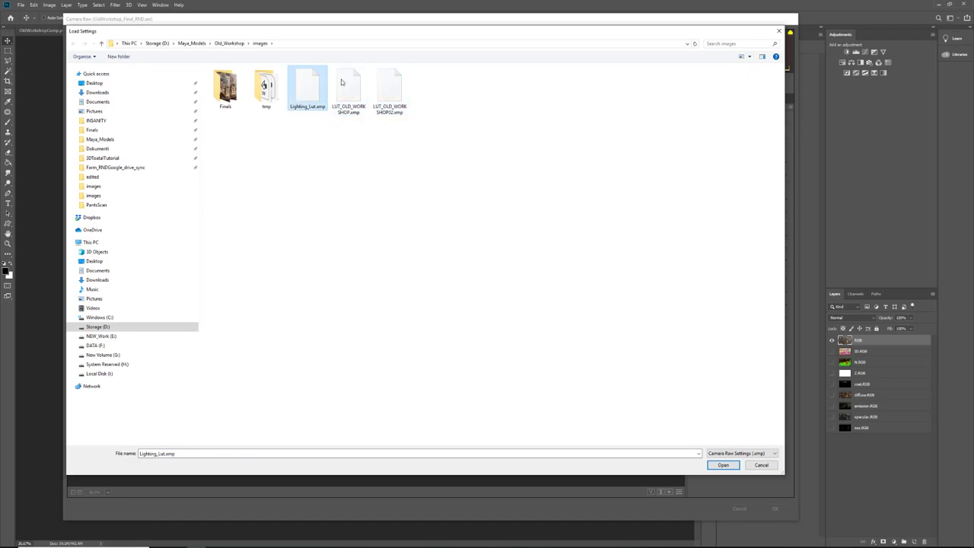
{"action": "left_click", "coordinate": [348, 92]}
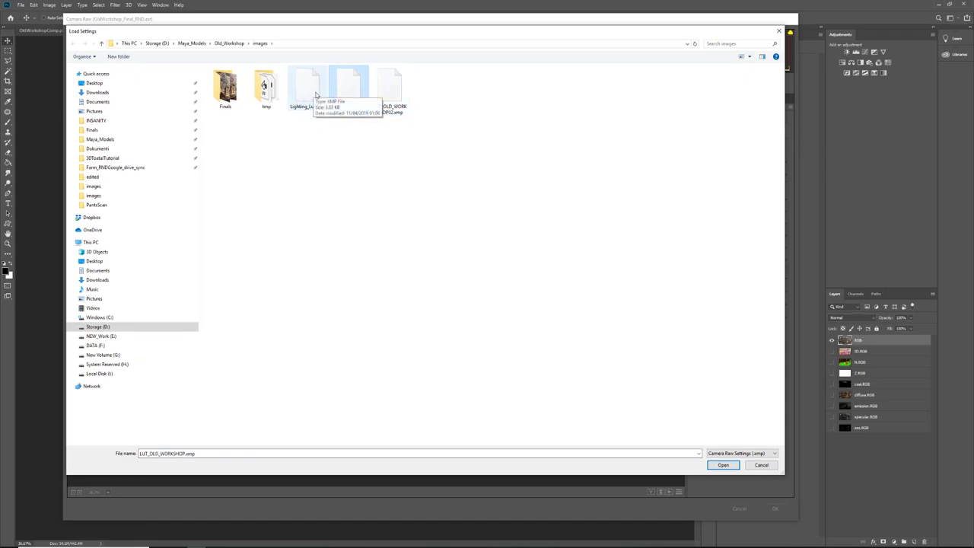
{"action": "double_click", "coordinate": [345, 89]}
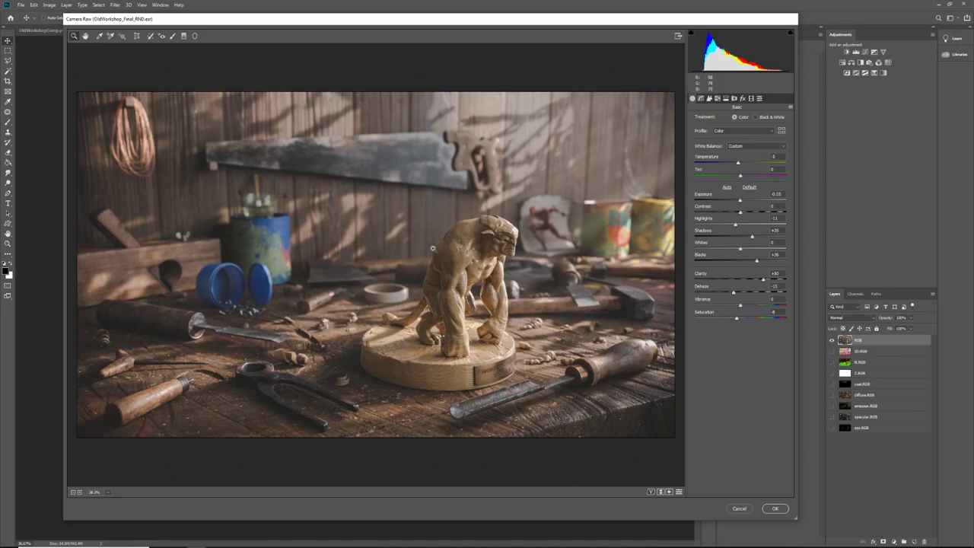
{"action": "left_click", "coordinate": [775, 509]}
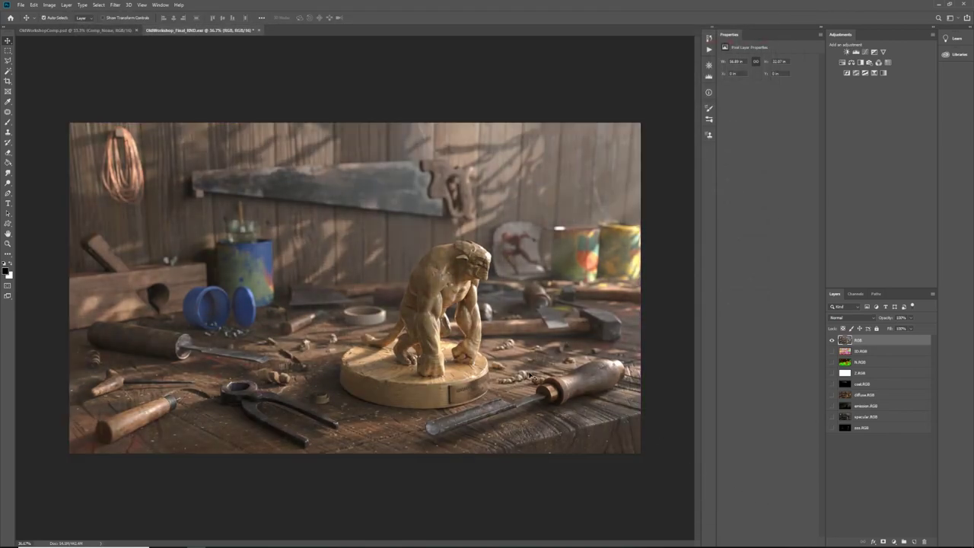
Undo and redo the Camera Raw filter to compare the render before and after grading.
{"action": "left_click", "coordinate": [32, 4]}
{"action": "left_click", "coordinate": [38, 21]}
{"action": "left_click", "coordinate": [34, 5]}
{"action": "left_click", "coordinate": [39, 23]}
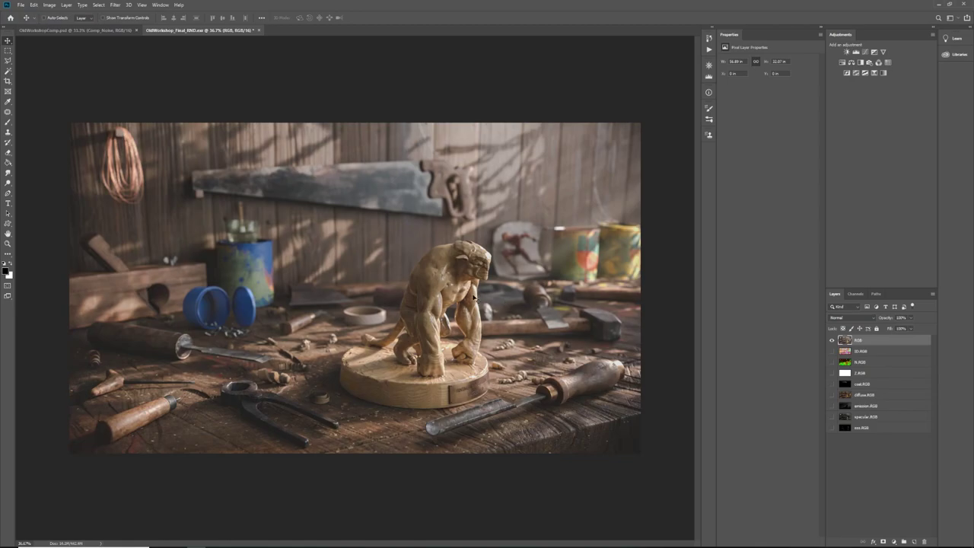
{"action": "scroll", "coordinate": [309, 276], "scroll_direction": "down", "scroll_amount": 2, "text": "alt"}
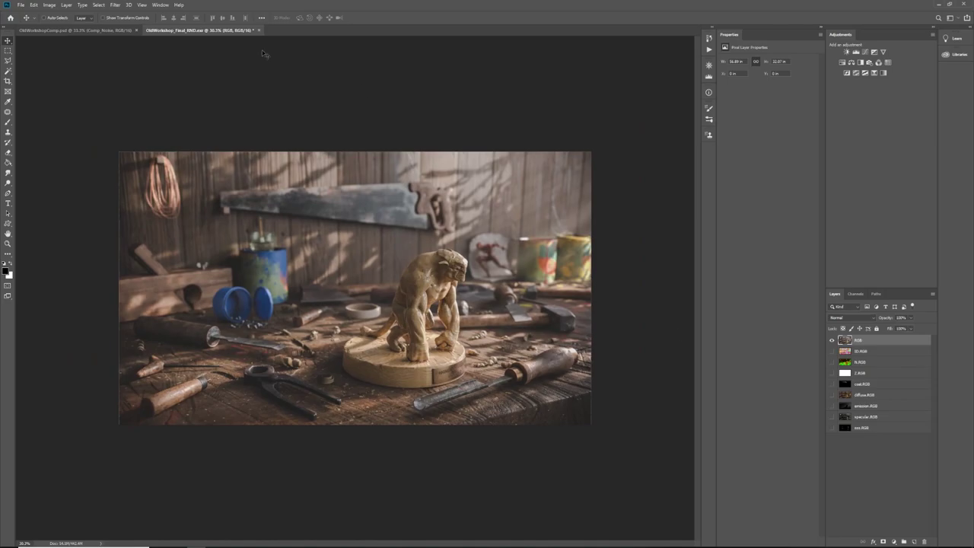
Switch to the OldWorkshopComp.psd document, expand the Comp group and enlarge the layer list to show its contents.
{"action": "left_click", "coordinate": [110, 30]}
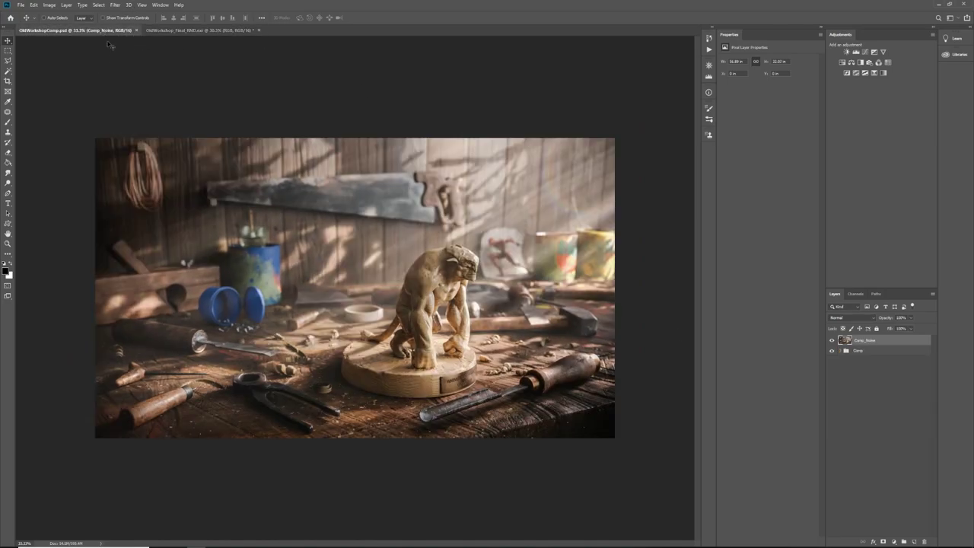
{"action": "left_click", "coordinate": [841, 351]}
{"action": "scroll", "coordinate": [846, 375], "scroll_direction": "down", "scroll_amount": 2}
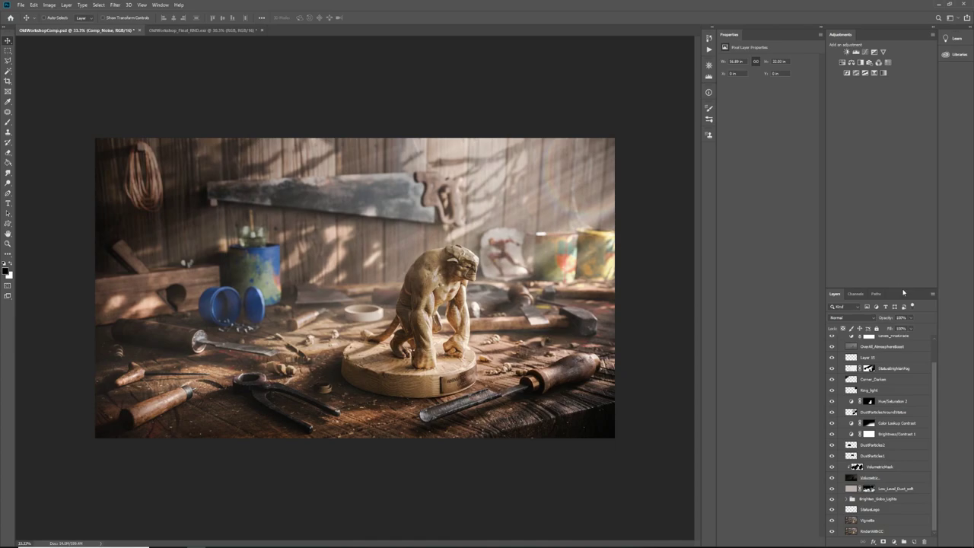
{"action": "left_click_drag", "start_coordinate": [902, 290], "coordinate": [898, 146]}
Hide Comp_Noise and all layers inside the Comp group, leaving only the base layer RenderWithCC shown.
{"action": "left_click", "coordinate": [832, 198]}
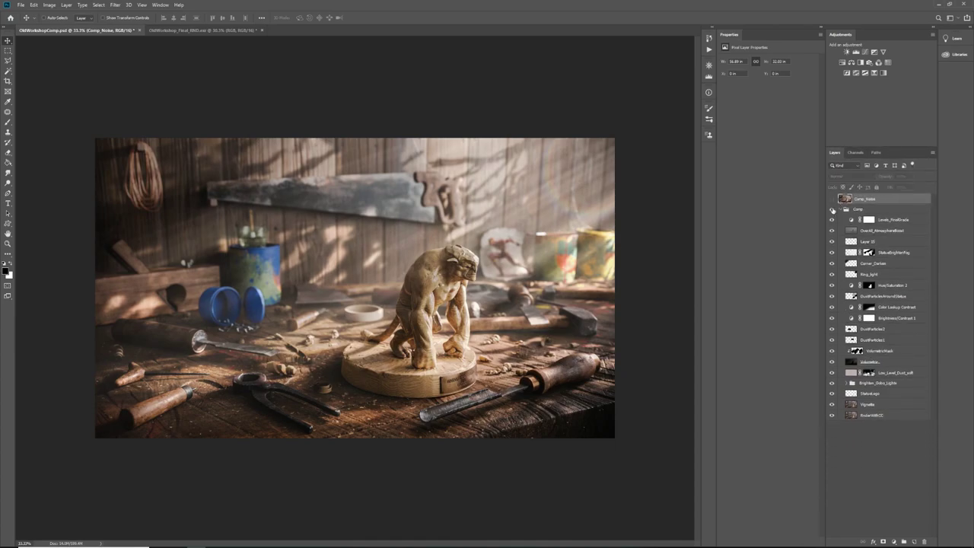
{"action": "left_click_drag", "start_coordinate": [833, 217], "coordinate": [829, 427]}
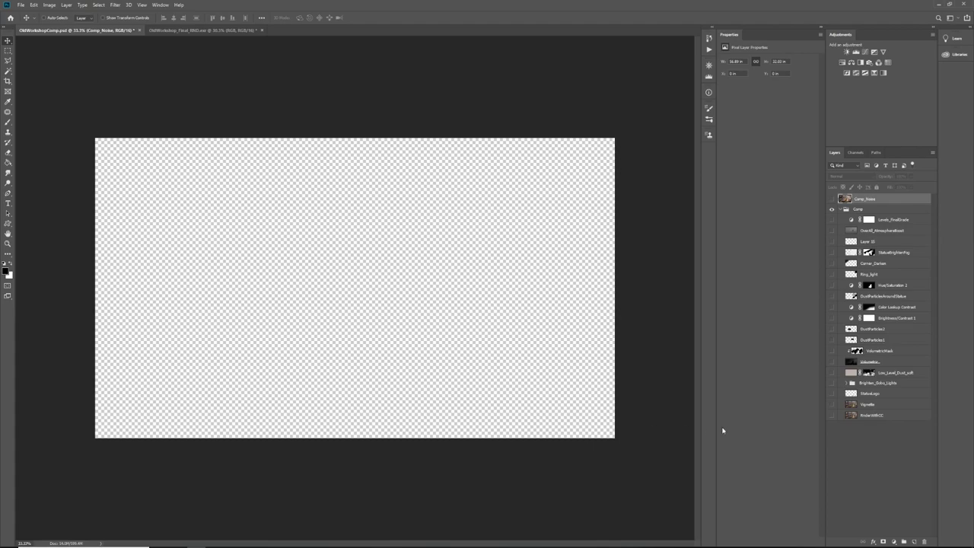
{"action": "left_click", "coordinate": [832, 416]}
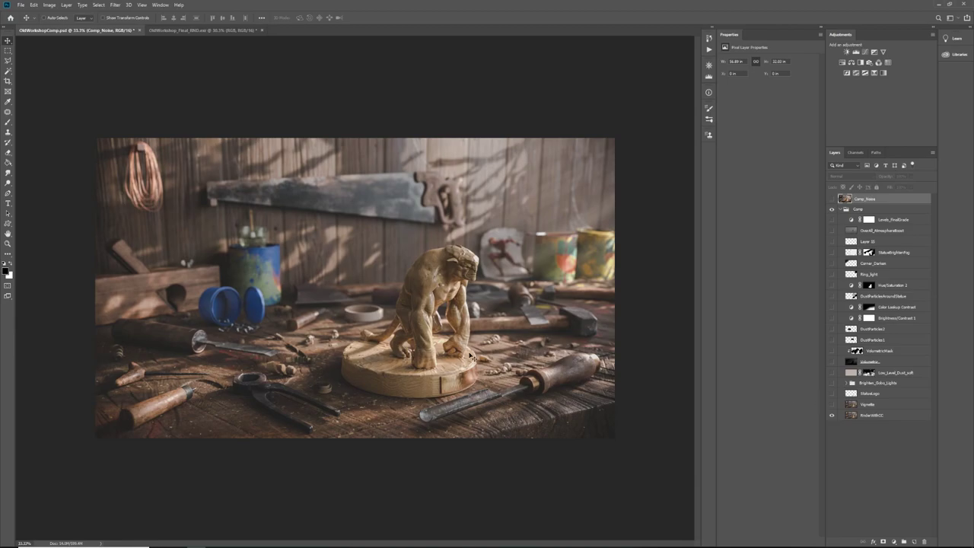
Turn on the StatueLogo and Vignette layers, checking the engraved plaque on the statue's base up close.
{"action": "scroll", "coordinate": [441, 390], "scroll_direction": "up", "scroll_amount": 5, "text": "alt"}
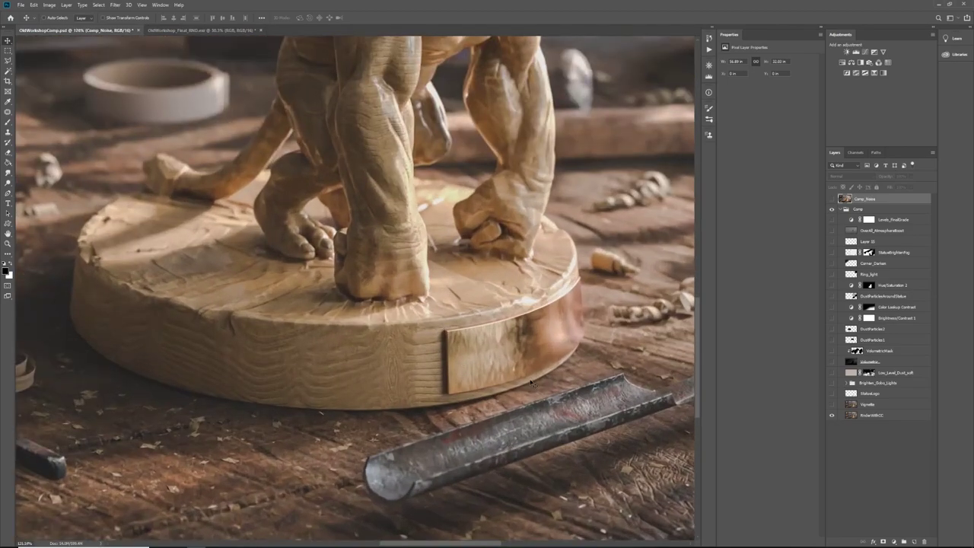
{"action": "left_click", "coordinate": [833, 394]}
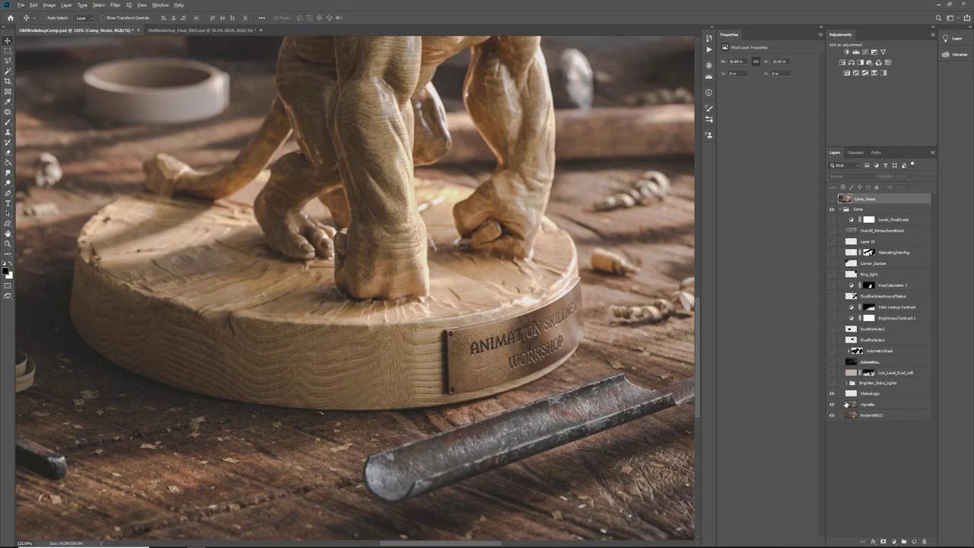
{"action": "scroll", "coordinate": [463, 337], "scroll_direction": "down", "scroll_amount": 5, "text": "alt"}
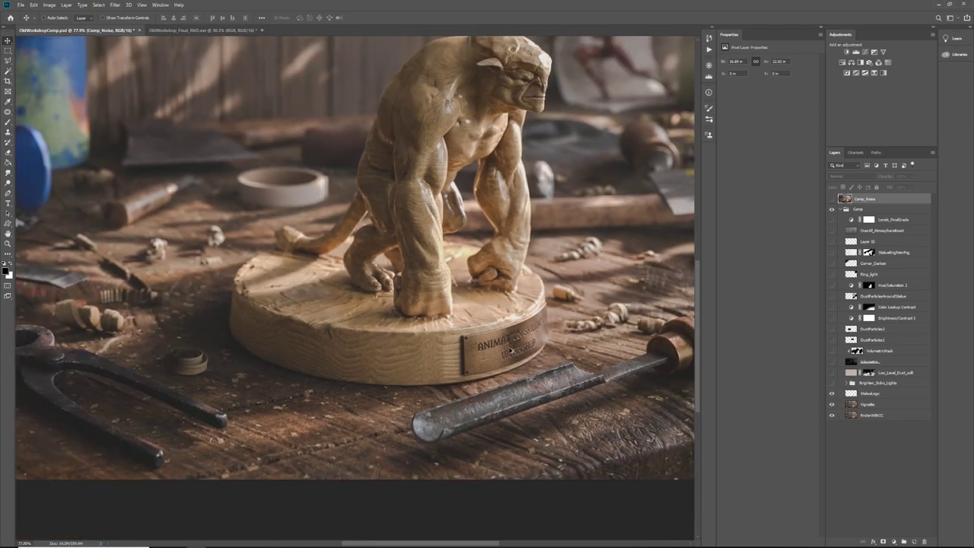
{"action": "scroll", "coordinate": [462, 337], "scroll_direction": "down", "scroll_amount": 2, "text": "alt"}
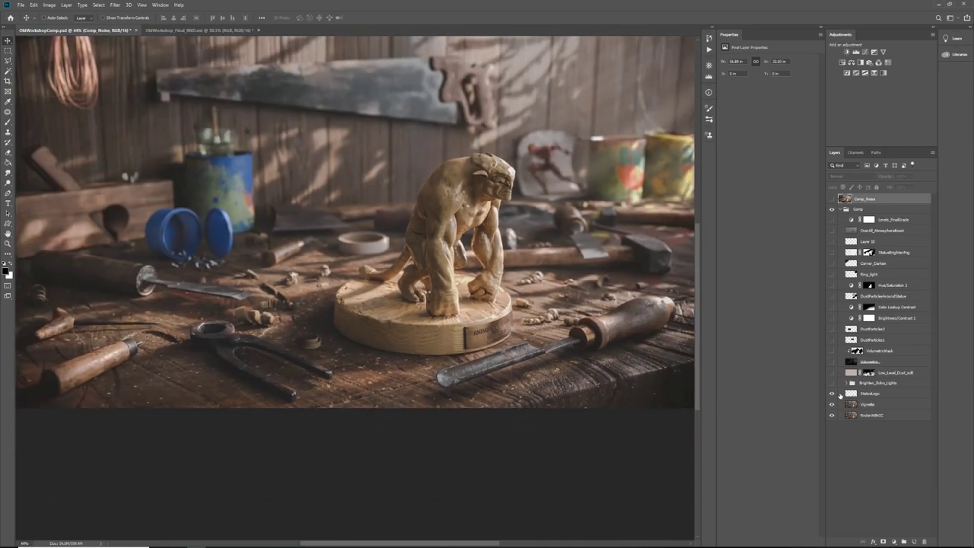
Turn on the Brighten_Gobo_Lights group, toggling its visibility to compare the effect on the light patches.
{"action": "left_click", "coordinate": [831, 384]}
{"action": "left_click", "coordinate": [832, 384]}
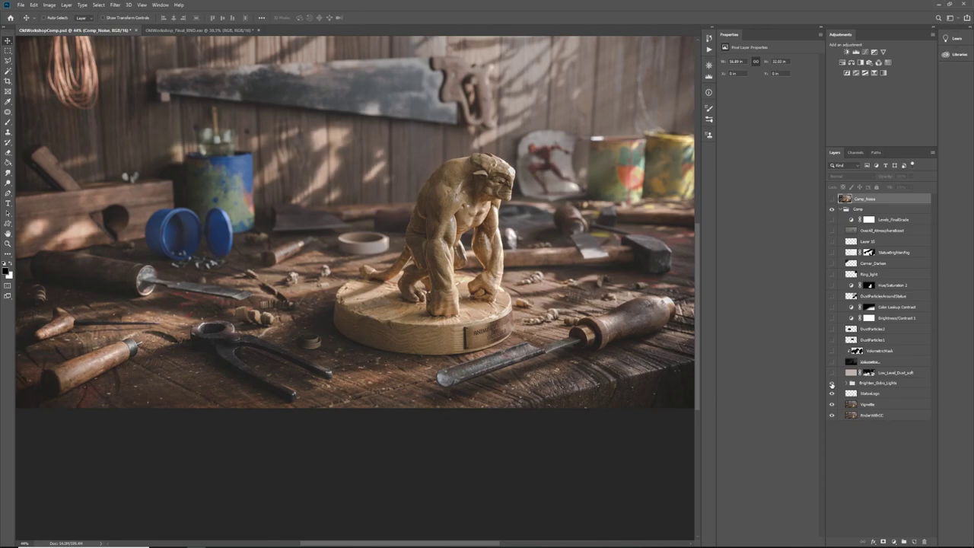
{"action": "left_click", "coordinate": [832, 384]}
{"action": "left_click", "coordinate": [832, 384]}
{"action": "left_click", "coordinate": [832, 384]}
{"action": "left_click", "coordinate": [832, 384]}
Expand the Brighten_Gobo_Lights group and inspect its Levels 1 adjustment and the Hue/Saturation 4 layer mask.
{"action": "left_click", "coordinate": [847, 383]}
{"action": "left_click", "coordinate": [857, 395]}
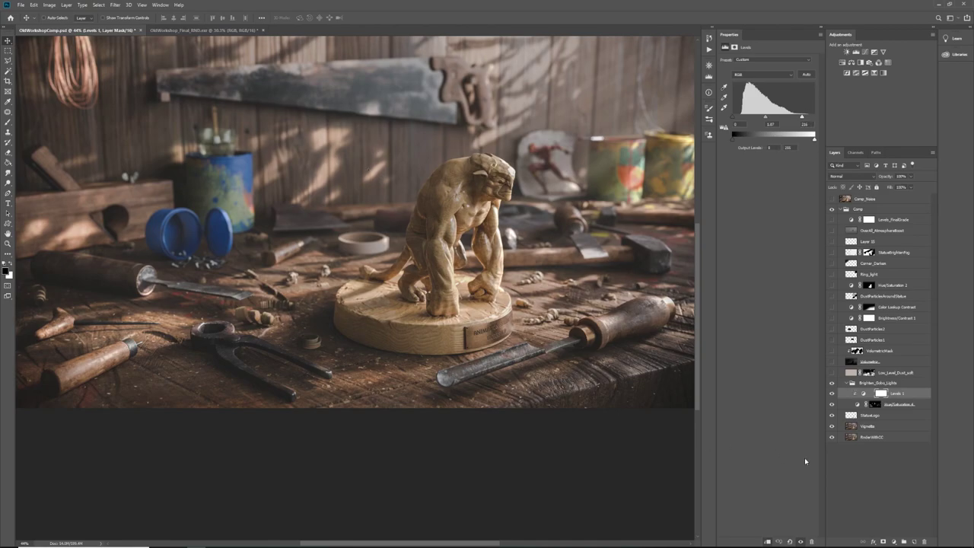
{"action": "left_click", "coordinate": [874, 404]}
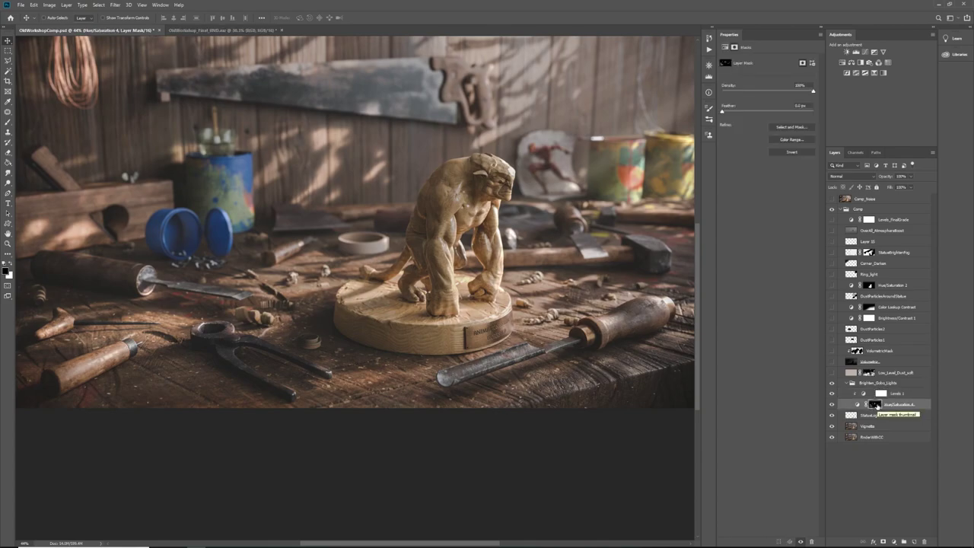
{"action": "key", "text": "b"}
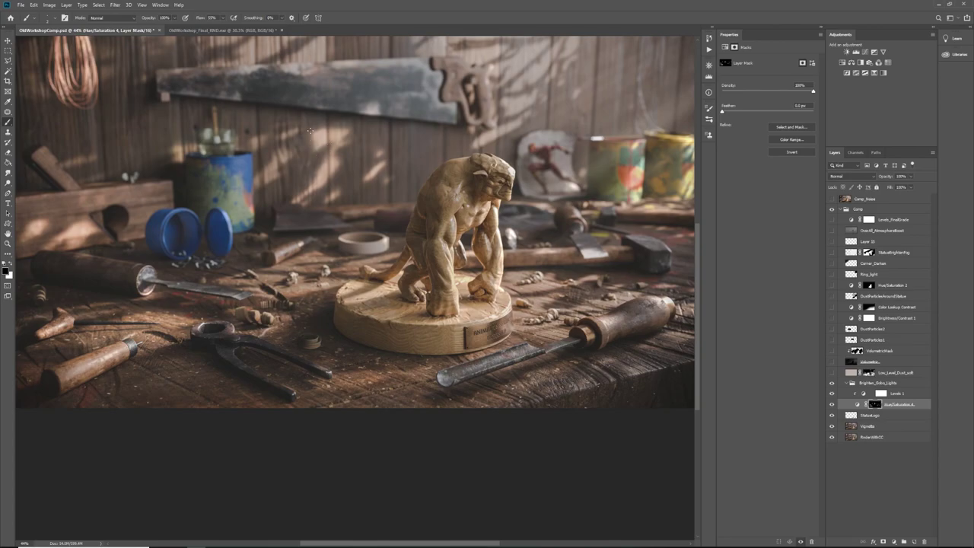
{"action": "scroll", "coordinate": [328, 196], "scroll_direction": "down", "scroll_amount": 3, "text": "alt"}
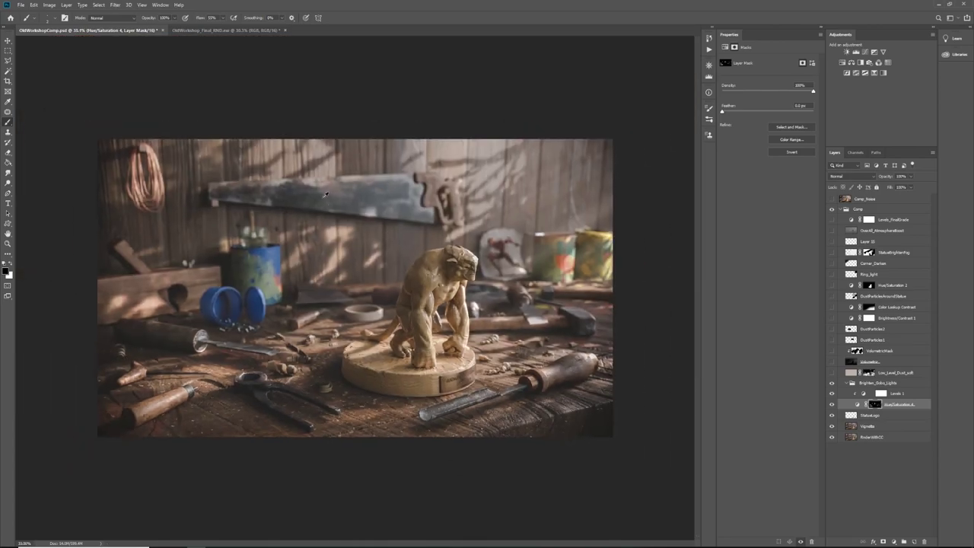
{"action": "scroll", "coordinate": [325, 202], "scroll_direction": "up", "scroll_amount": 4, "text": "alt"}
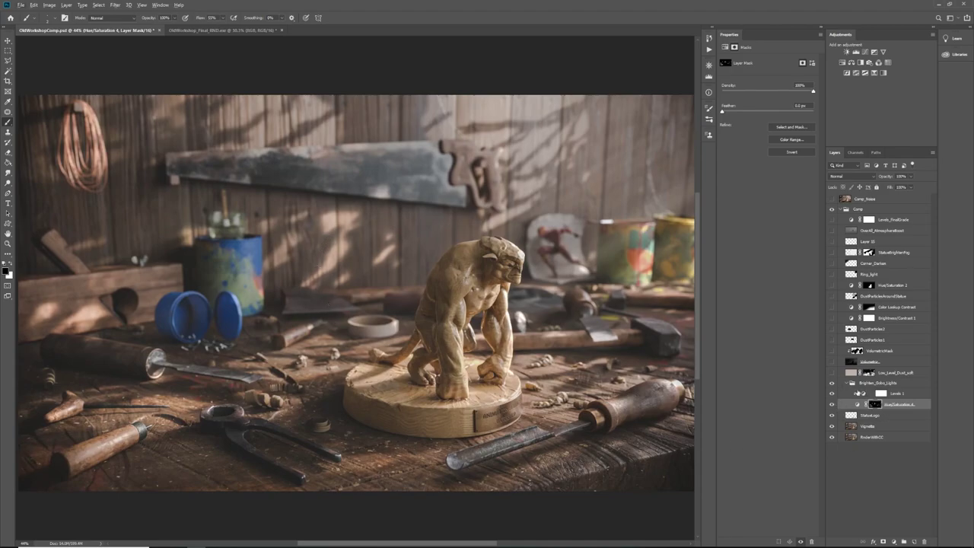
Toggle the Brighten_Gobo_Lights group off and on again to compare the brightened light across the whole image.
{"action": "left_click", "coordinate": [832, 384]}
{"action": "left_click", "coordinate": [832, 383]}
{"action": "left_click", "coordinate": [832, 383]}
{"action": "left_click", "coordinate": [832, 383]}
{"action": "scroll", "coordinate": [272, 446], "scroll_direction": "down", "scroll_amount": 3, "text": "alt"}
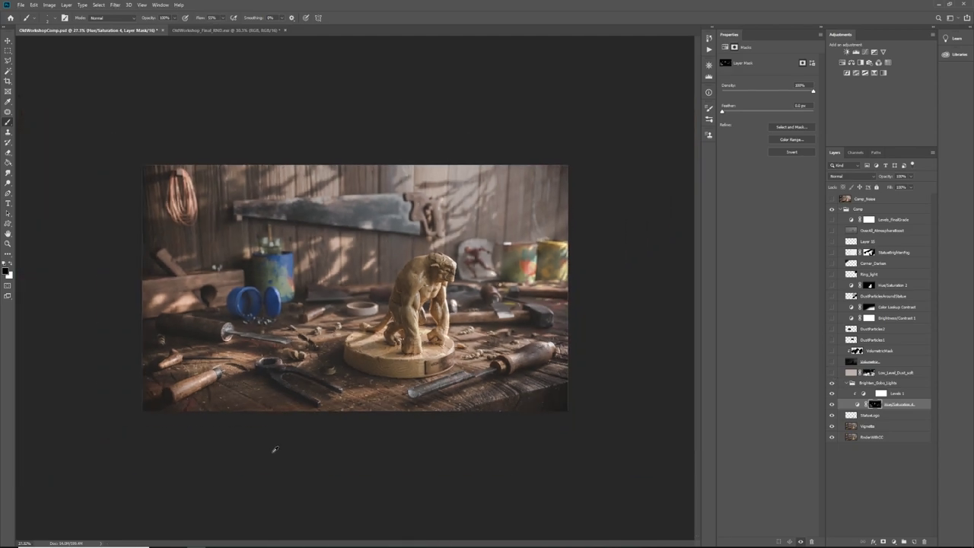
Turn on the Low_Level_Dust_soft layer and check its haze over the tabletop near the pliers and in the full image.
{"action": "scroll", "coordinate": [272, 446], "scroll_direction": "up", "scroll_amount": 5, "text": "alt"}
{"action": "key", "text": "v"}
{"action": "scroll", "coordinate": [252, 445], "scroll_direction": "up", "scroll_amount": 2, "text": "alt"}
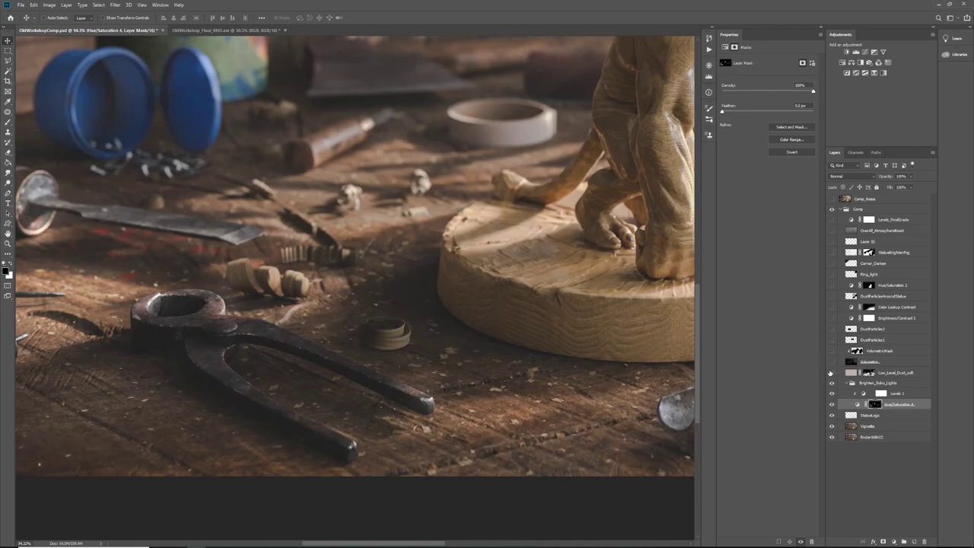
{"action": "scroll", "coordinate": [377, 282], "scroll_direction": "down", "scroll_amount": 5, "text": "alt"}
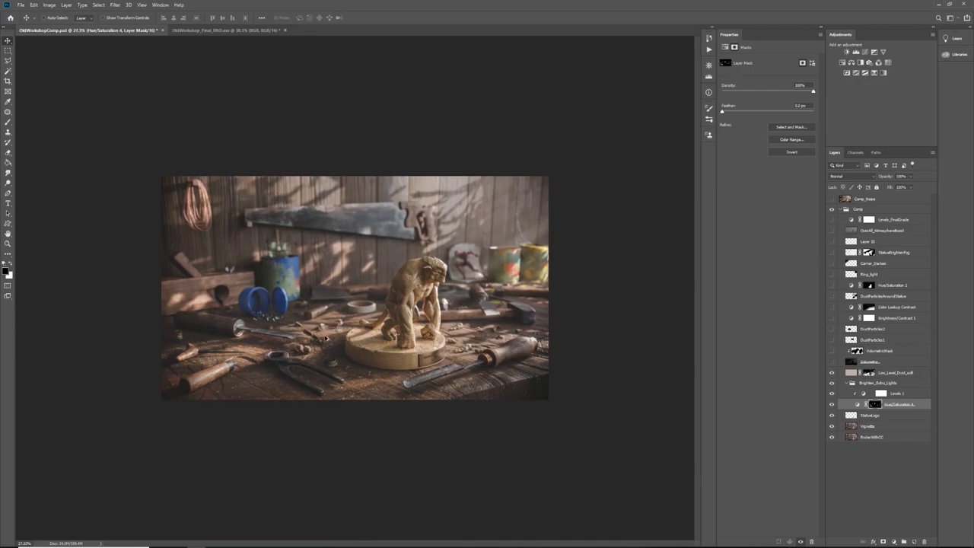
{"action": "scroll", "coordinate": [312, 380], "scroll_direction": "up", "scroll_amount": 1, "text": "alt"}
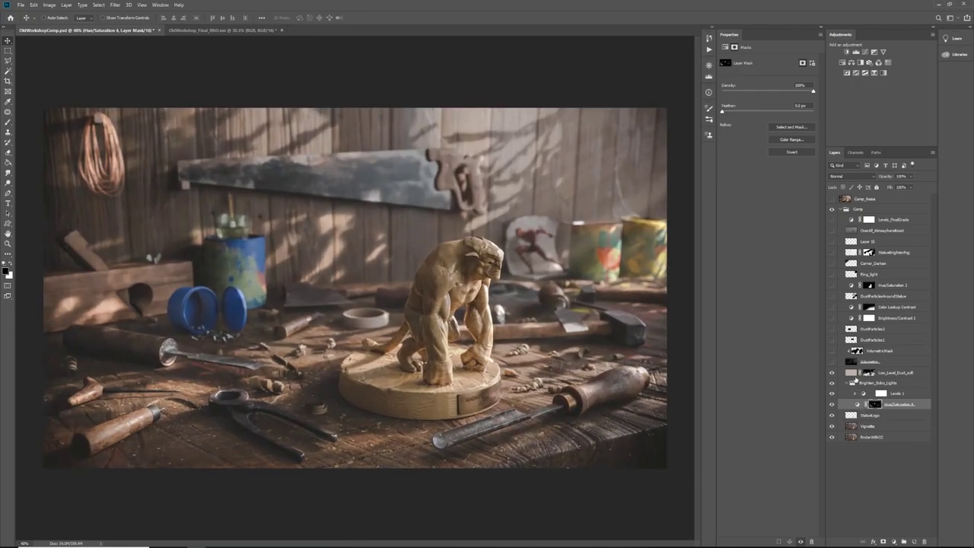
View the Low_Level_Dust_soft layer mask on its own, and return to the composite with the Vignette layer selected.
{"action": "left_click", "coordinate": [868, 373]}
{"action": "left_click", "coordinate": [868, 373], "text": "alt"}
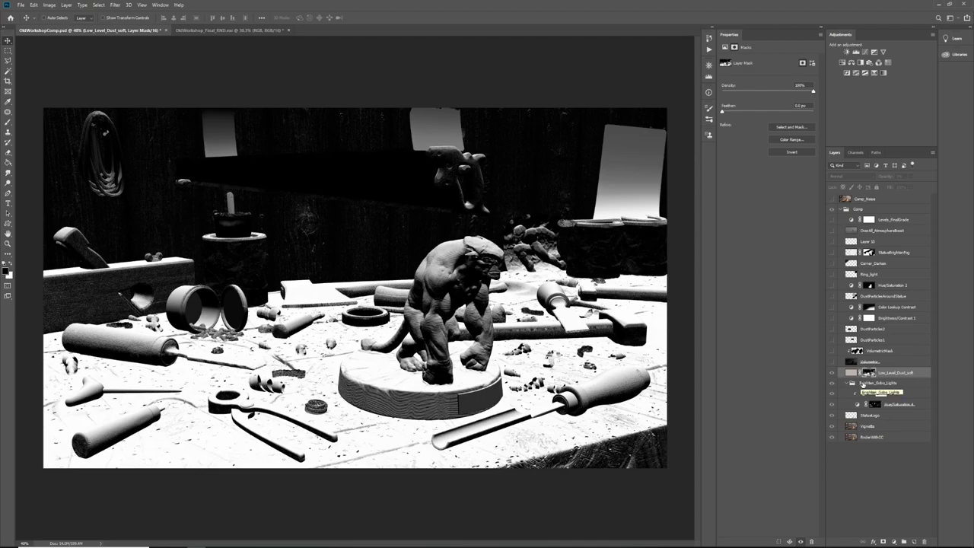
{"action": "left_click", "coordinate": [852, 428]}
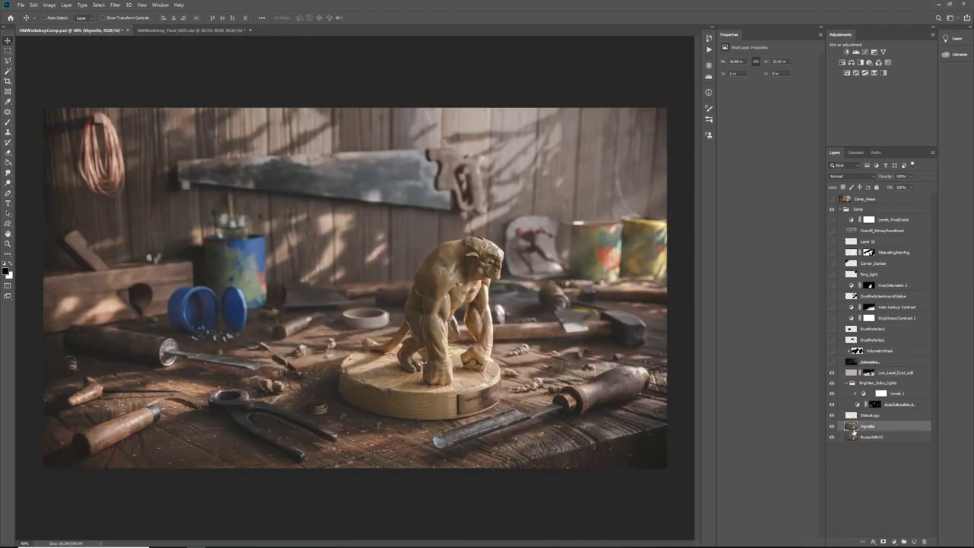
View the composite's red, green and blue channels one at a time to compare their tonal contrast, and return to the layer list.
{"action": "left_click", "coordinate": [856, 153]}
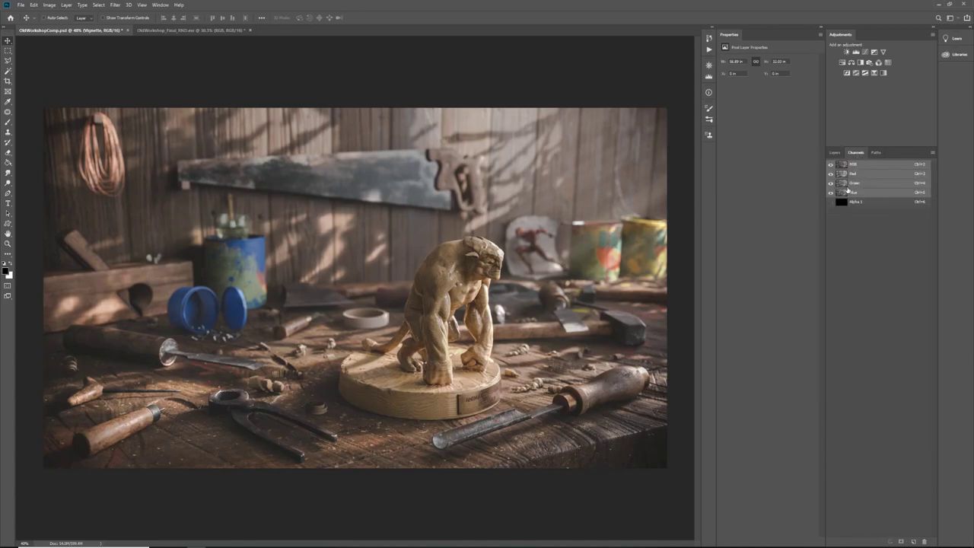
{"action": "left_click", "coordinate": [847, 192]}
{"action": "left_click", "coordinate": [845, 184]}
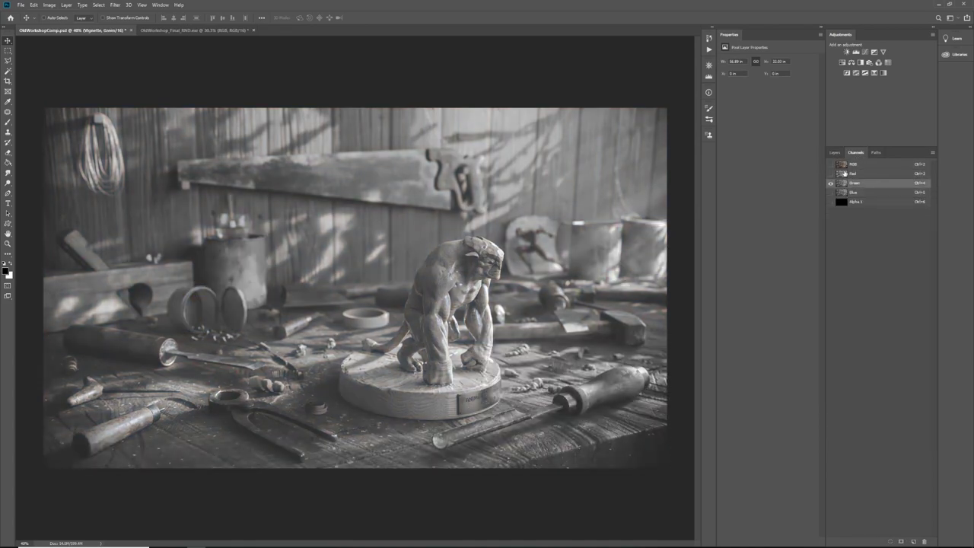
{"action": "left_click", "coordinate": [841, 174]}
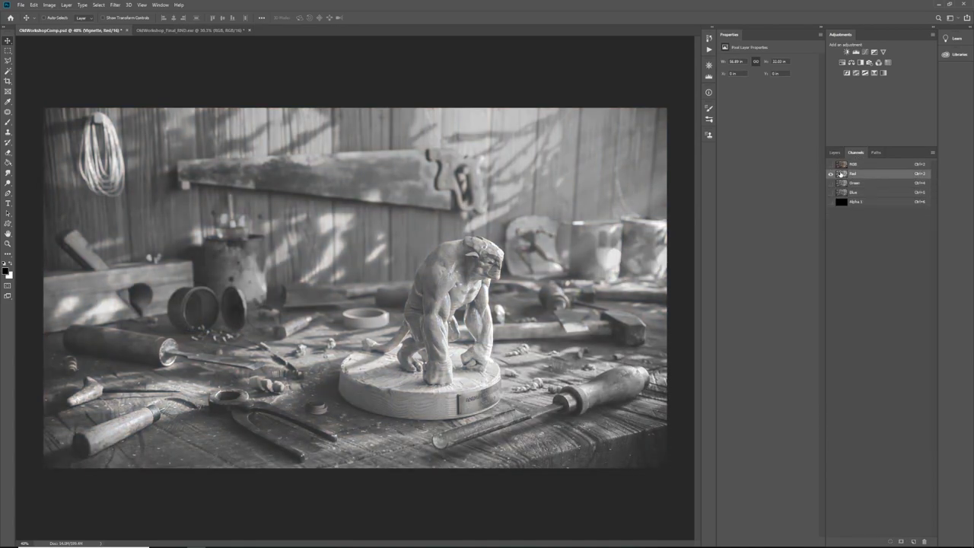
{"action": "left_click", "coordinate": [842, 192]}
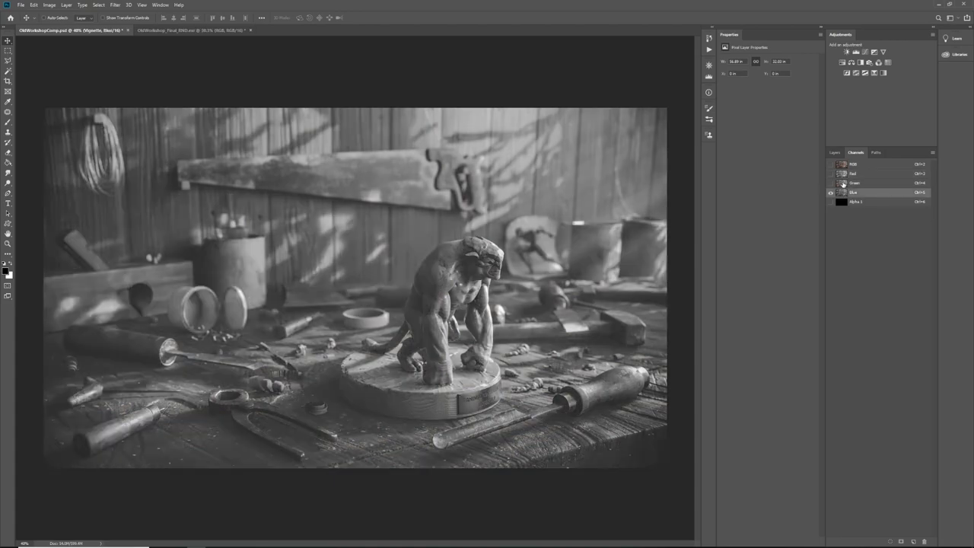
{"action": "left_click", "coordinate": [844, 183]}
{"action": "left_click", "coordinate": [845, 195]}
{"action": "left_click", "coordinate": [835, 153]}
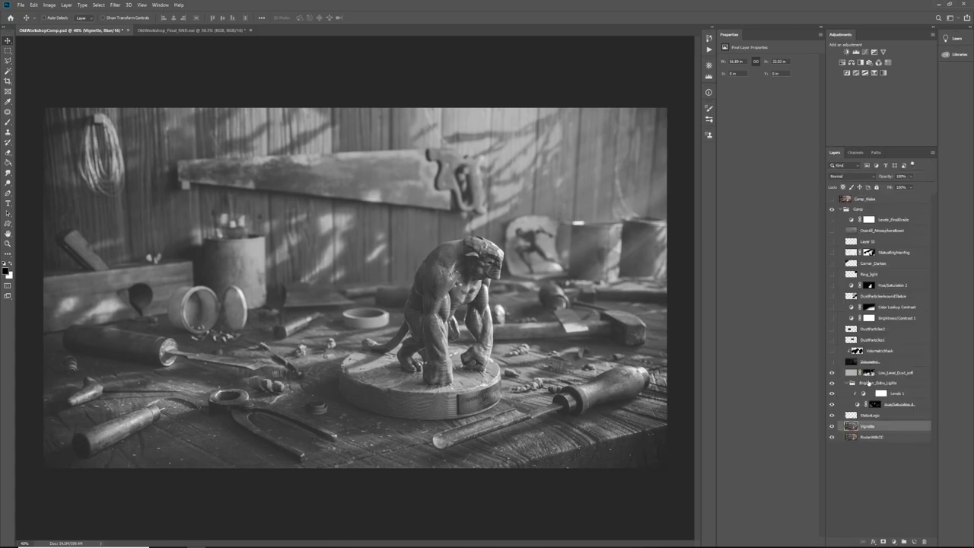
Show the Low_Level_Dust_soft layer mask on its own, and return to the full-colour composite with the layer's image content selected.
{"action": "left_click", "coordinate": [869, 373]}
{"action": "left_click", "coordinate": [869, 373], "text": "alt"}
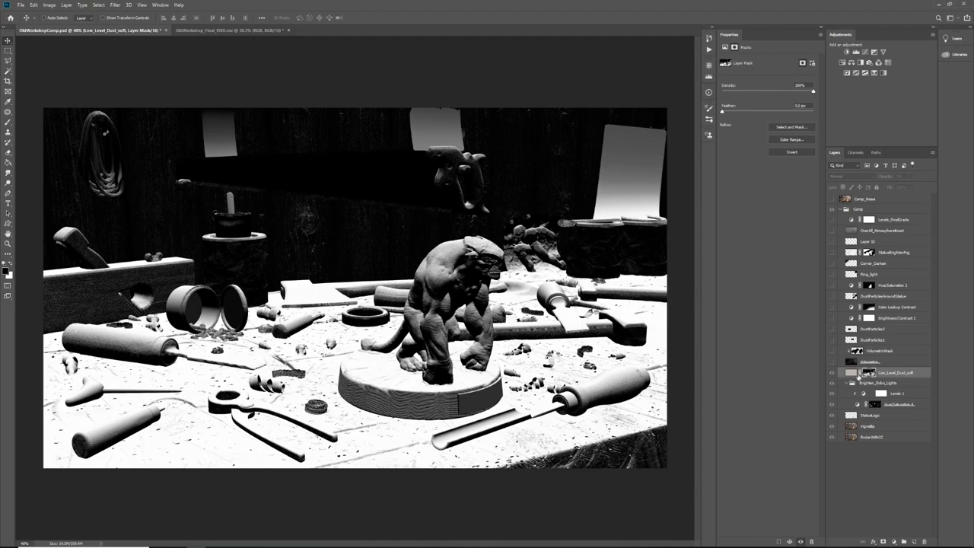
{"action": "left_click", "coordinate": [869, 373], "text": "alt"}
{"action": "left_click", "coordinate": [851, 372]}
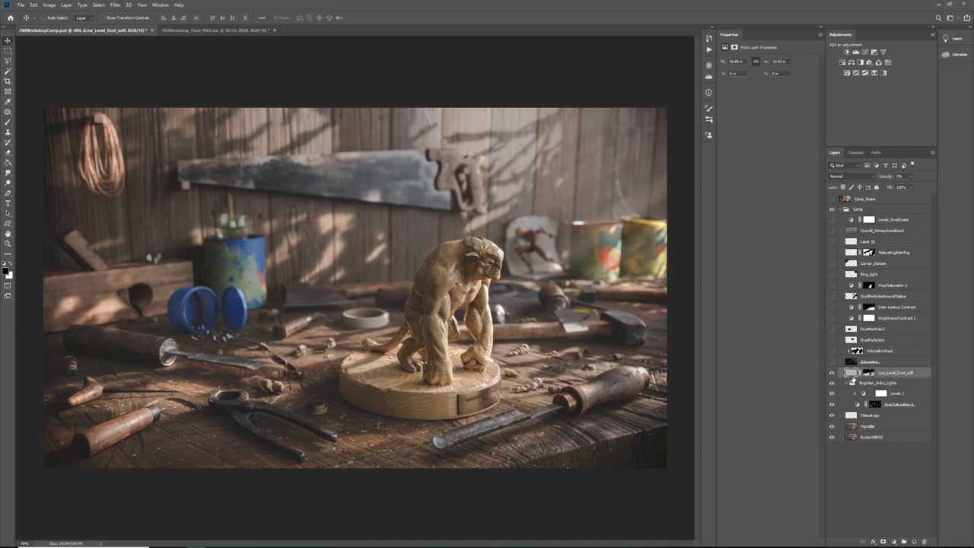
Toggle the Low_Level_Dust_soft layer off and on repeatedly to compare its haze across the tabletop.
{"action": "left_click", "coordinate": [832, 373]}
{"action": "left_click", "coordinate": [832, 373]}
{"action": "left_click", "coordinate": [832, 373]}
{"action": "left_click", "coordinate": [832, 373]}
{"action": "left_click", "coordinate": [832, 373]}
{"action": "left_click", "coordinate": [832, 373]}
Select the Volumetric layer, and isolate its source, the emission.RGB pass, in the final EXR render document.
{"action": "left_click", "coordinate": [853, 363]}
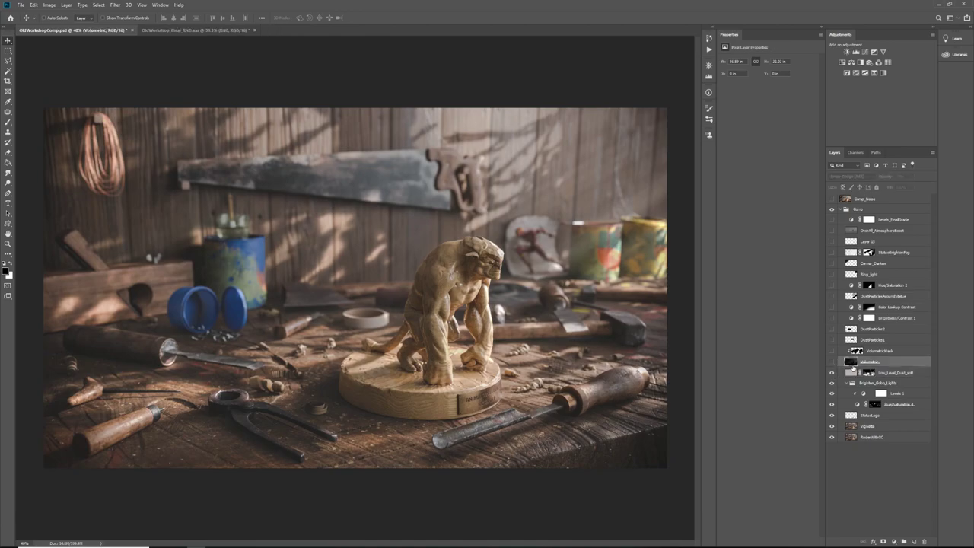
{"action": "left_click", "coordinate": [194, 30]}
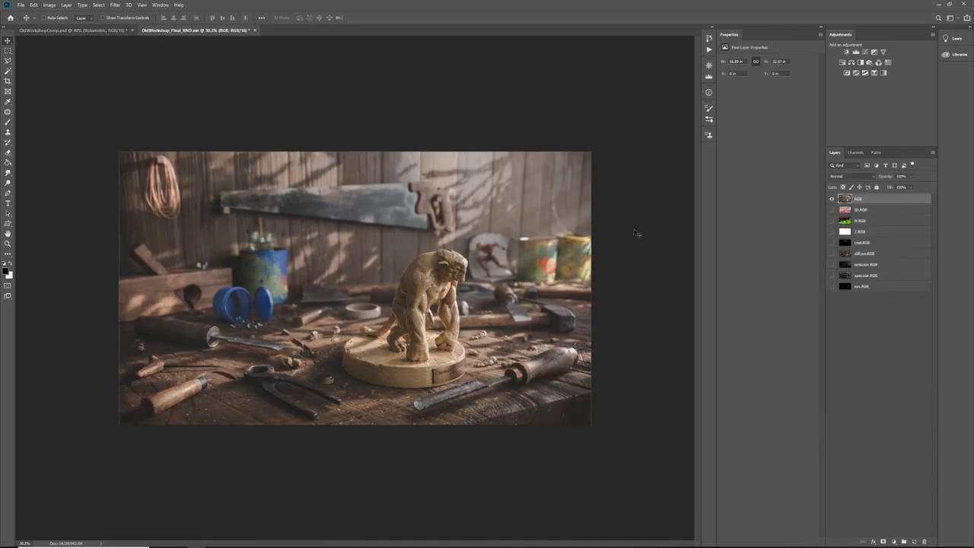
{"action": "left_click", "coordinate": [832, 264]}
{"action": "left_click", "coordinate": [832, 199]}
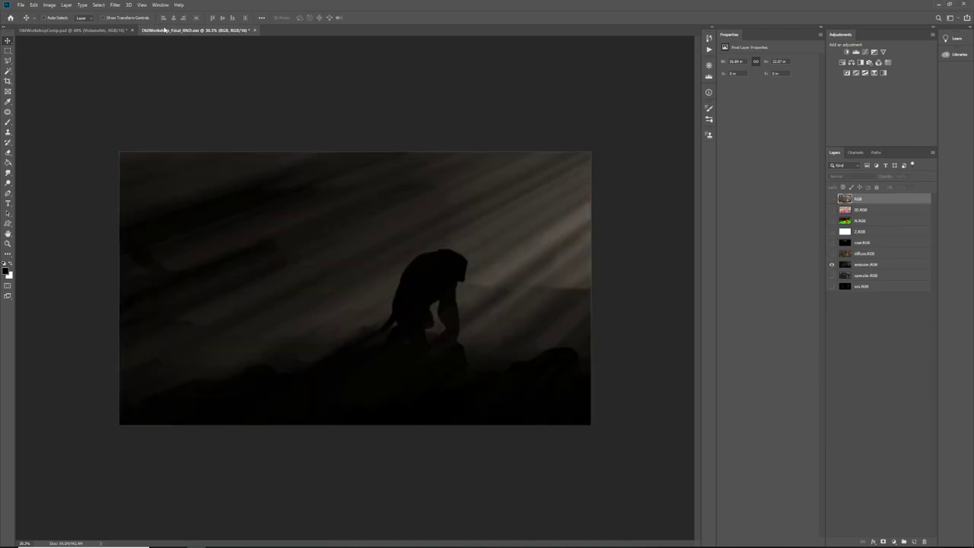
Return to the OldWorkshopComp.psd document and turn on the Volumetric layer, comparing the image with and without the light rays.
{"action": "left_click", "coordinate": [116, 31]}
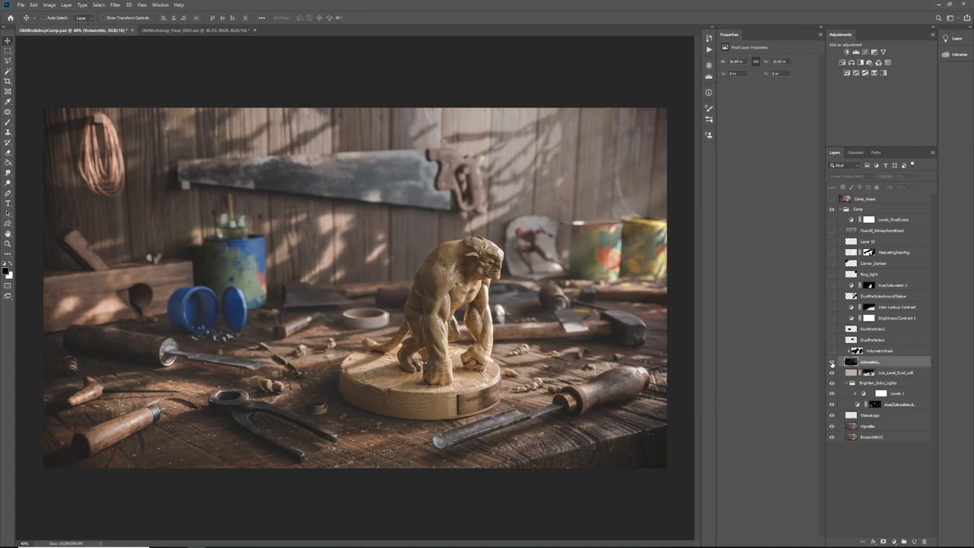
{"action": "left_click", "coordinate": [832, 363]}
{"action": "left_click", "coordinate": [832, 363]}
{"action": "left_click", "coordinate": [832, 363]}
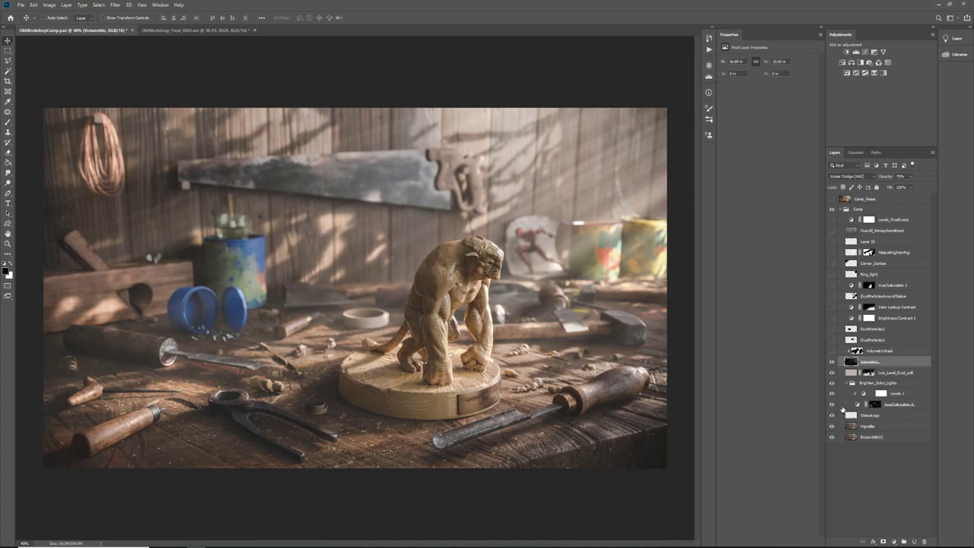
Turn on the clipped VolumetricMask layer and check its effect around the paint tins and in the full image.
{"action": "left_click", "coordinate": [833, 351]}
{"action": "left_click", "coordinate": [857, 351]}
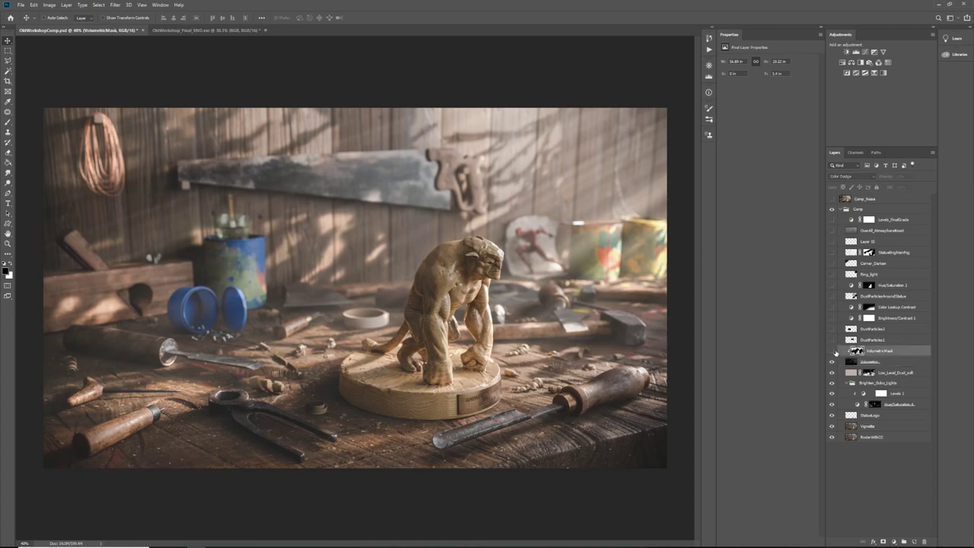
{"action": "scroll", "coordinate": [609, 220], "scroll_direction": "up", "scroll_amount": 6, "text": "alt"}
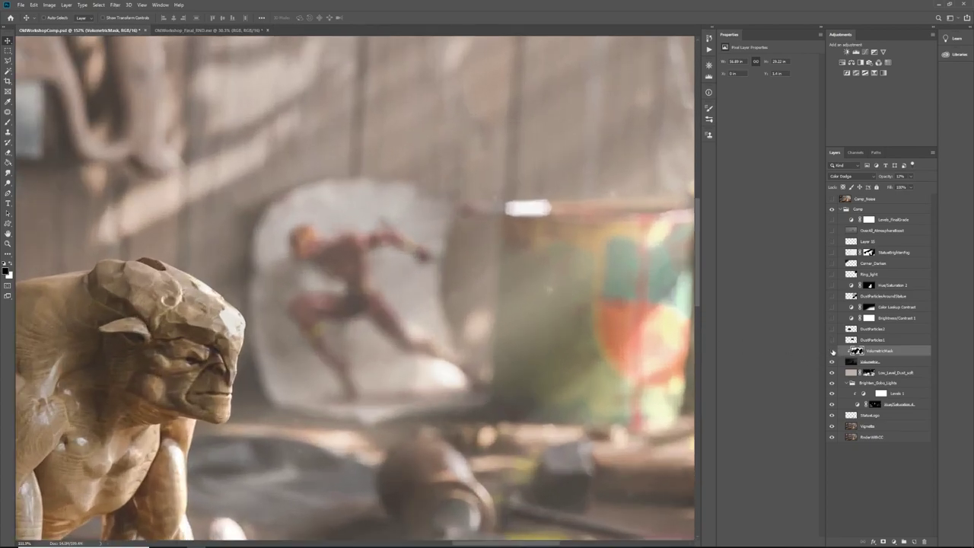
{"action": "left_click", "coordinate": [832, 351]}
{"action": "key", "text": "ctrl+0"}
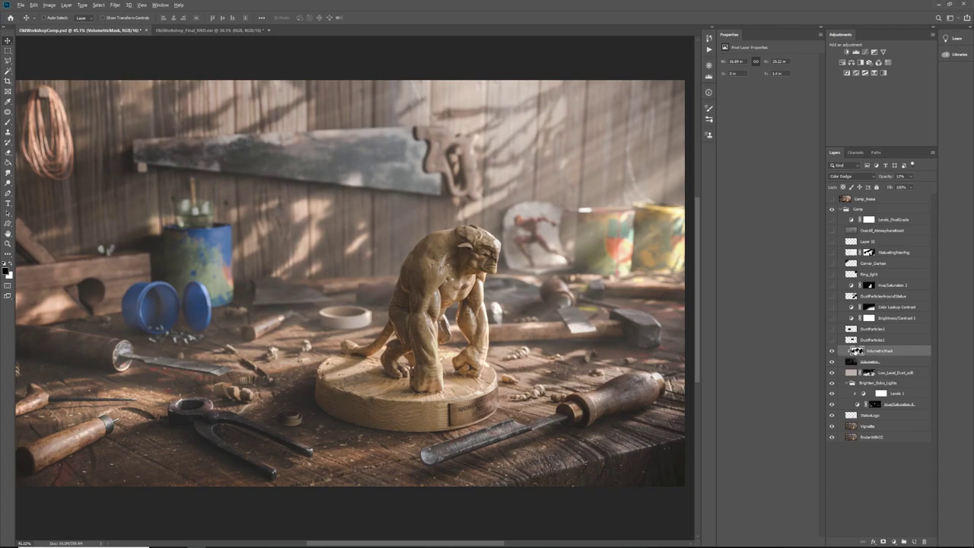
Select the Volumetric layer and examine the light rays around the statue, the wall and the paint tins.
{"action": "left_click", "coordinate": [849, 363]}
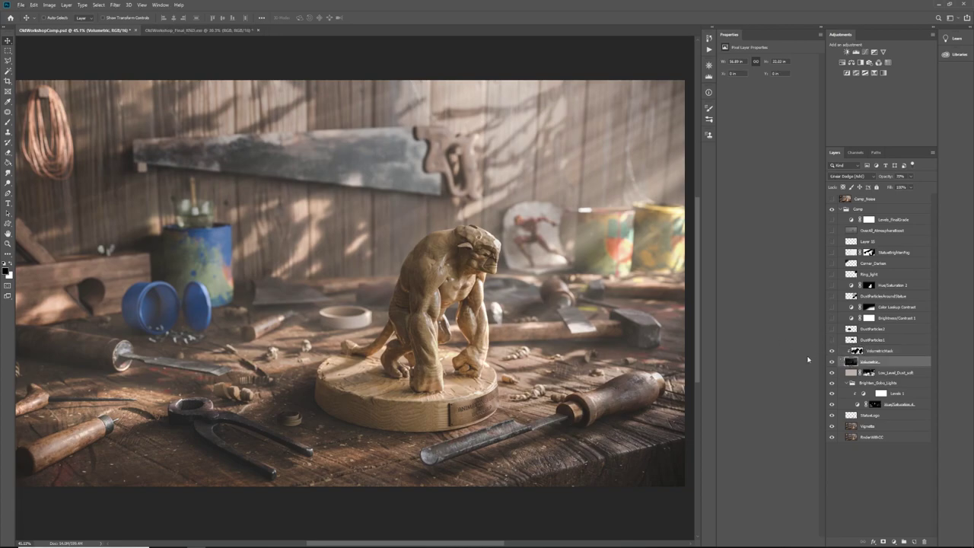
{"action": "scroll", "coordinate": [567, 209], "scroll_direction": "up", "scroll_amount": 3, "text": "alt"}
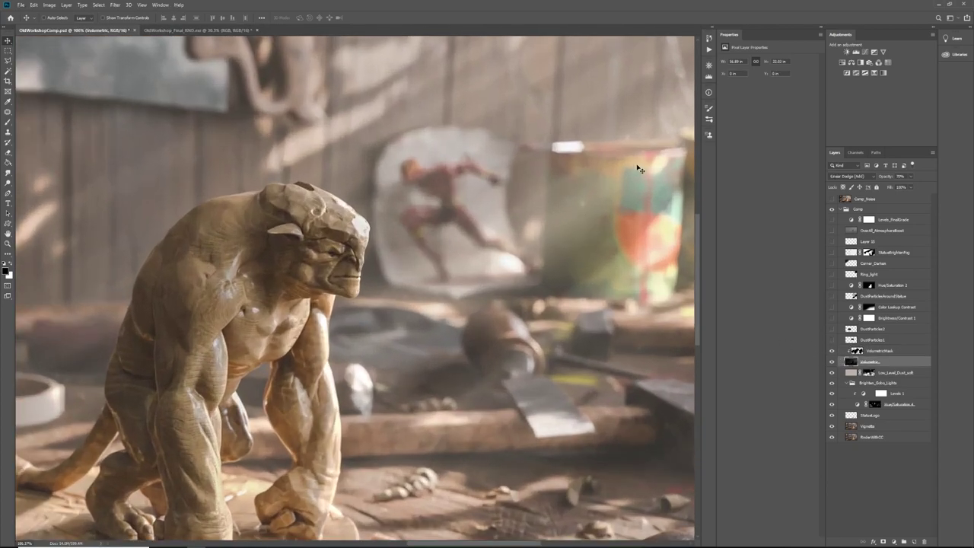
{"action": "scroll", "coordinate": [512, 207], "scroll_direction": "down", "scroll_amount": 3, "text": "alt"}
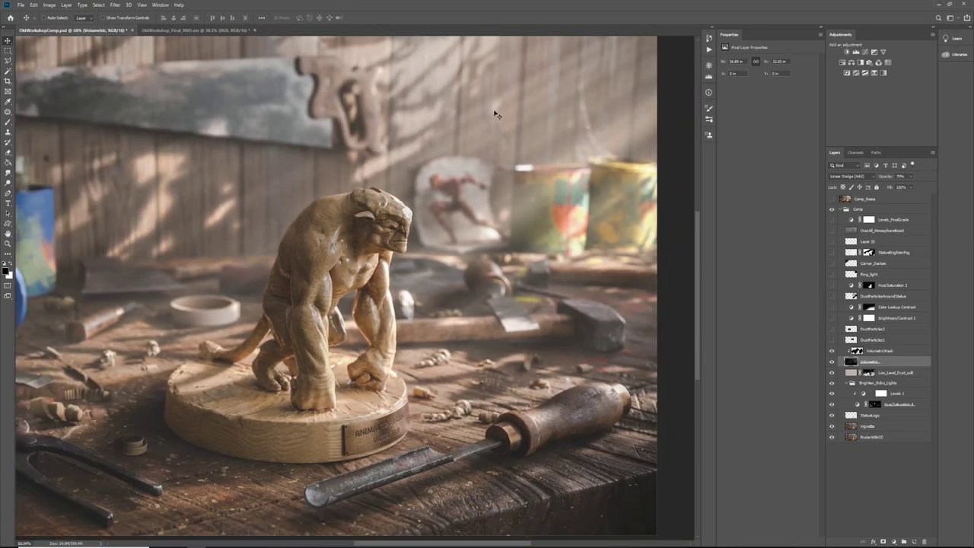
{"action": "scroll", "coordinate": [447, 255], "scroll_direction": "down", "scroll_amount": 1, "text": "alt"}
{"action": "scroll", "coordinate": [304, 207], "scroll_direction": "up", "scroll_amount": 2, "text": "alt"}
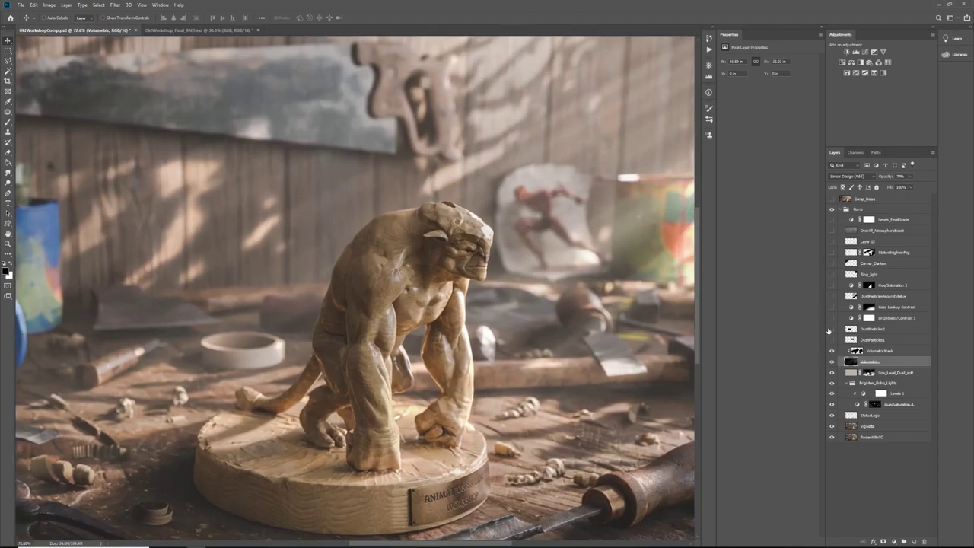
Turn on the DustParticles1 and DustParticles2 layers, and compare the floating dust beside the blue paint tin.
{"action": "scroll", "coordinate": [487, 284], "scroll_direction": "down", "scroll_amount": 3, "text": "alt"}
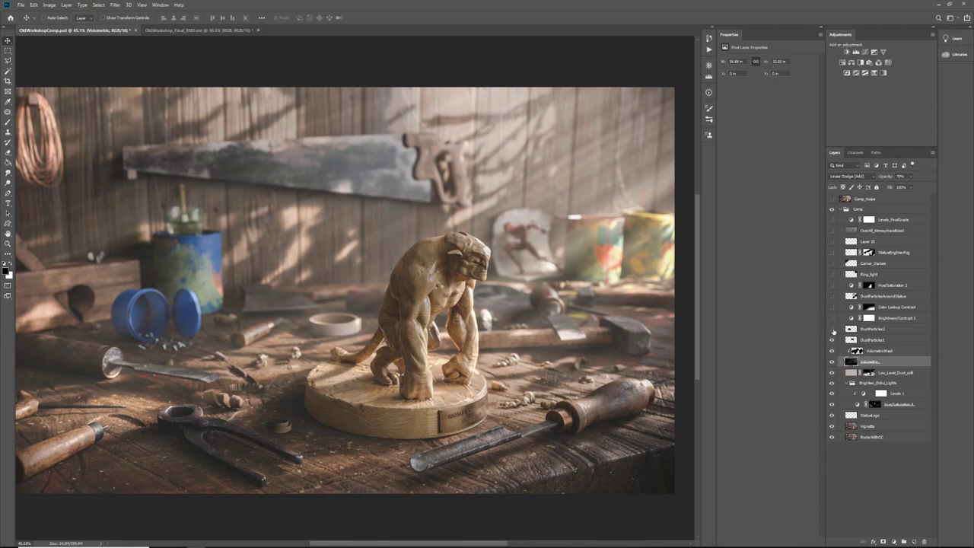
{"action": "scroll", "coordinate": [240, 291], "scroll_direction": "up", "scroll_amount": 5, "text": "alt"}
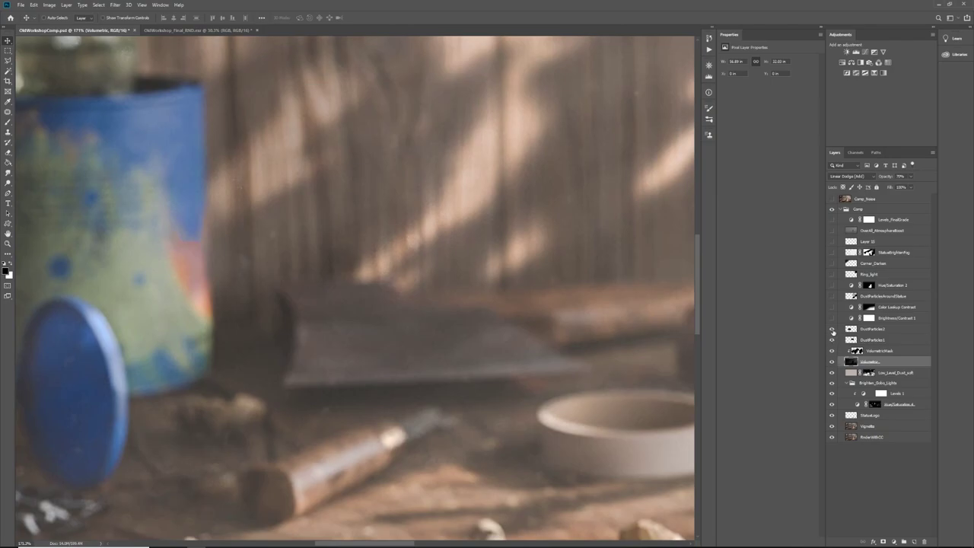
{"action": "left_click", "coordinate": [832, 330]}
{"action": "left_click", "coordinate": [832, 330]}
{"action": "scroll", "coordinate": [288, 344], "scroll_direction": "down", "scroll_amount": 5, "text": "alt"}
Turn on the Brightness/Contrast 1 adjustment and select its layer mask to review the whole image.
{"action": "scroll", "coordinate": [287, 344], "scroll_direction": "up", "scroll_amount": 2, "text": "alt"}
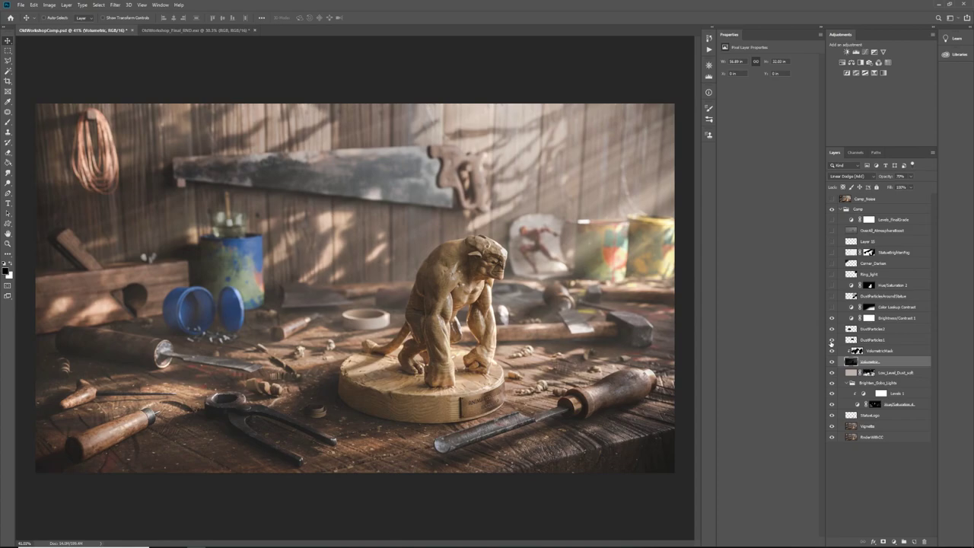
{"action": "left_click", "coordinate": [869, 318]}
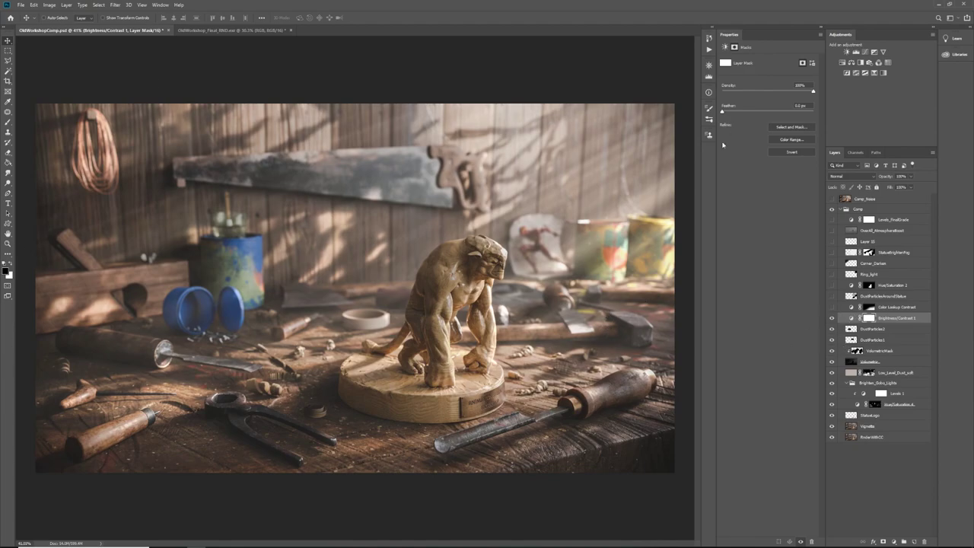
{"action": "scroll", "coordinate": [548, 346], "scroll_direction": "down", "scroll_amount": 2, "text": "alt"}
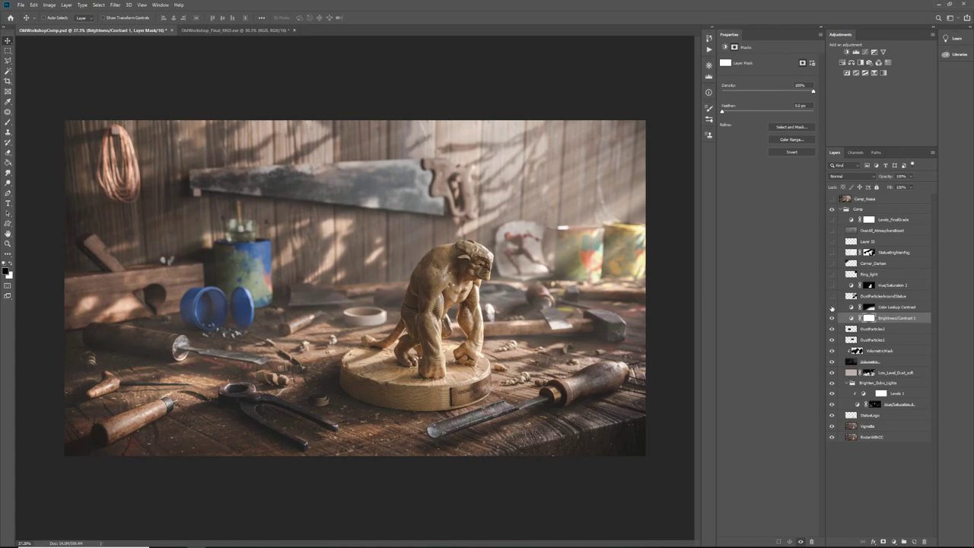
Turn on the Color Lookup Contrast adjustment, compare its effect, and inspect its layer mask and 3D LUT settings.
{"action": "left_click", "coordinate": [832, 307]}
{"action": "left_click", "coordinate": [832, 307]}
{"action": "left_click", "coordinate": [832, 308]}
{"action": "left_click", "coordinate": [870, 308]}
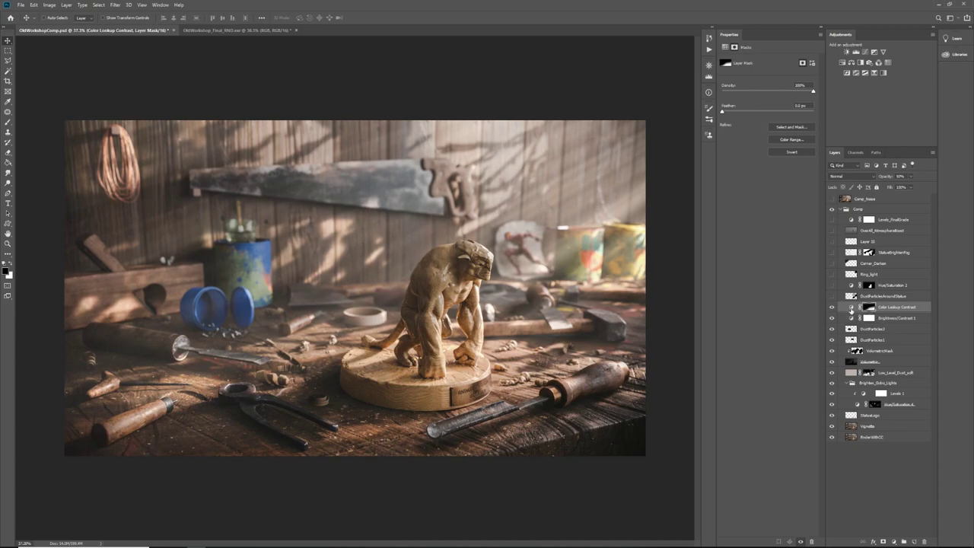
{"action": "left_click", "coordinate": [852, 308]}
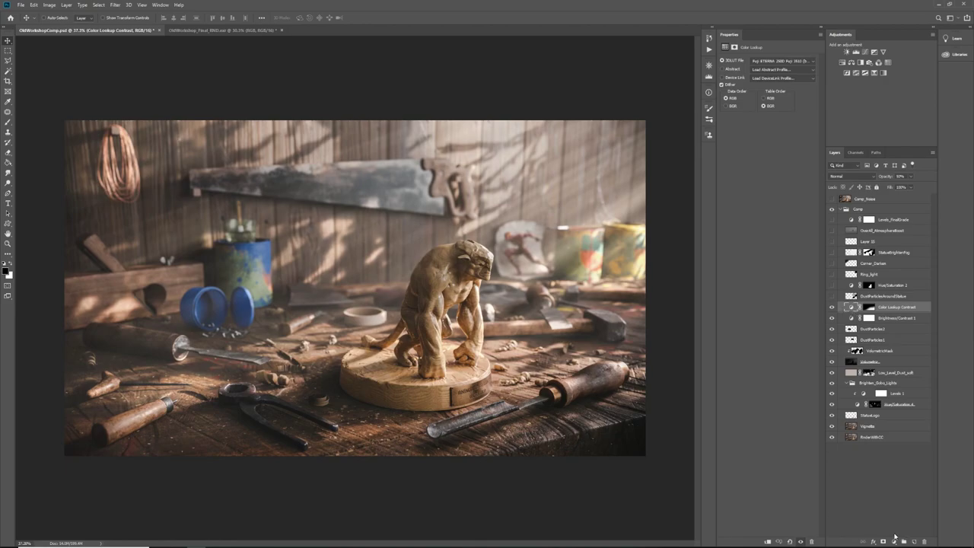
Add a trial Color Lookup adjustment layer, browse its available 3D LUT presets, and delete the trial layer.
{"action": "left_click", "coordinate": [894, 541]}
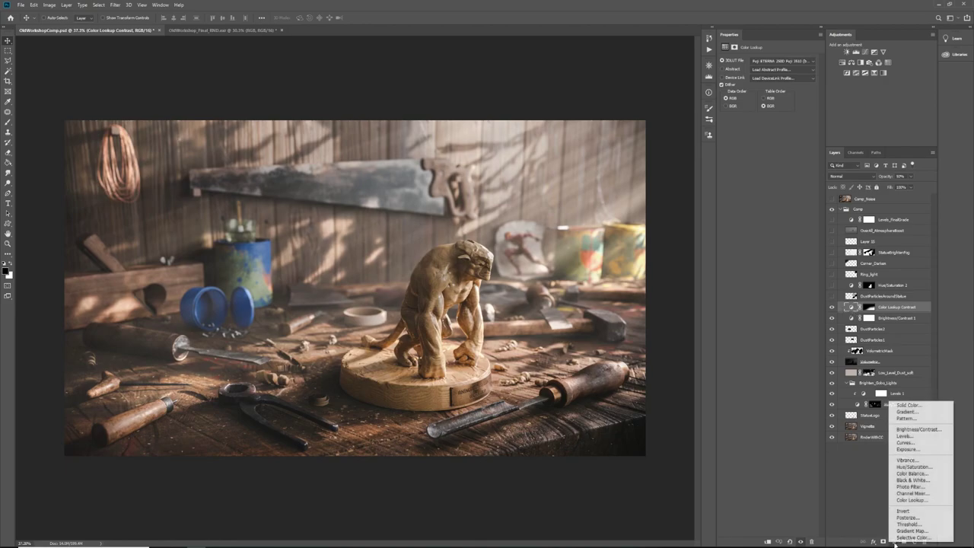
{"action": "left_click", "coordinate": [907, 503]}
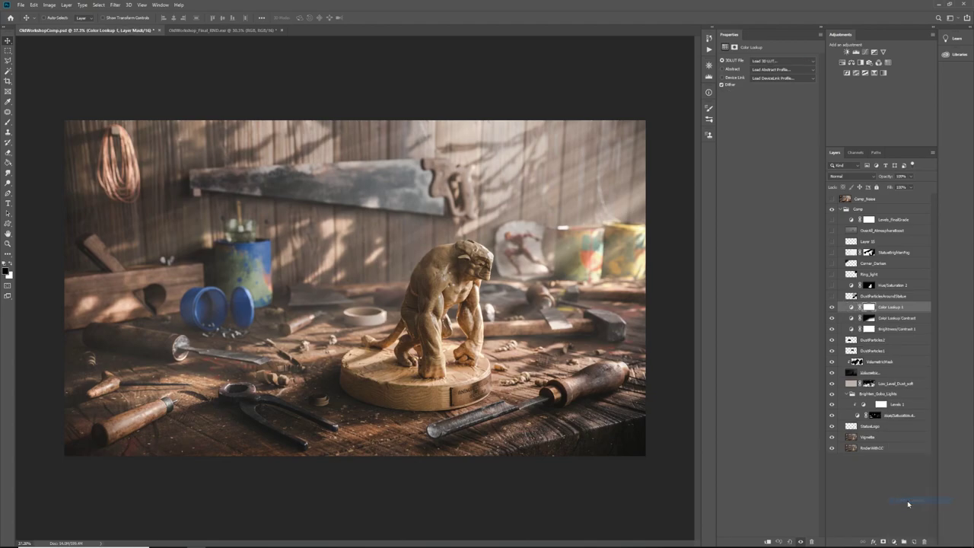
{"action": "left_click", "coordinate": [777, 63]}
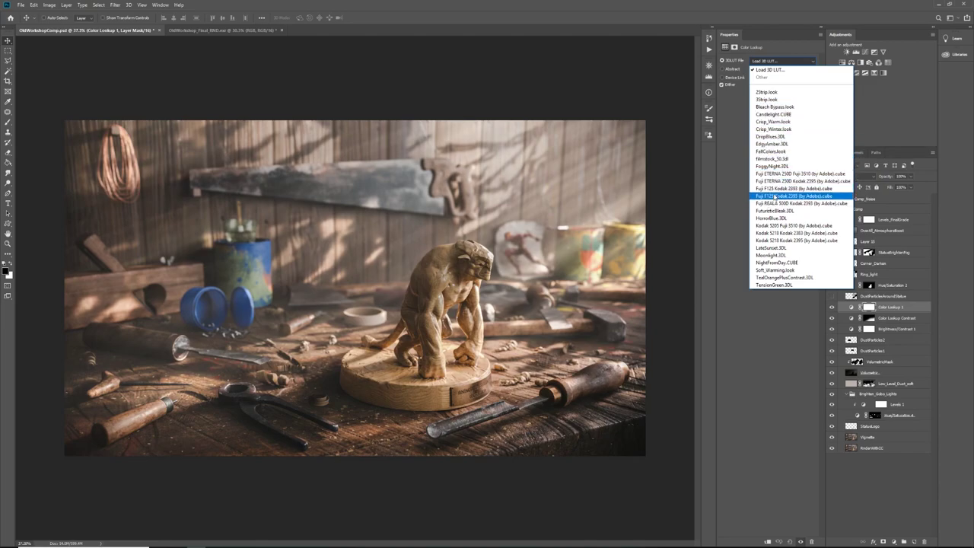
{"action": "left_click", "coordinate": [755, 398]}
{"action": "left_click", "coordinate": [851, 307]}
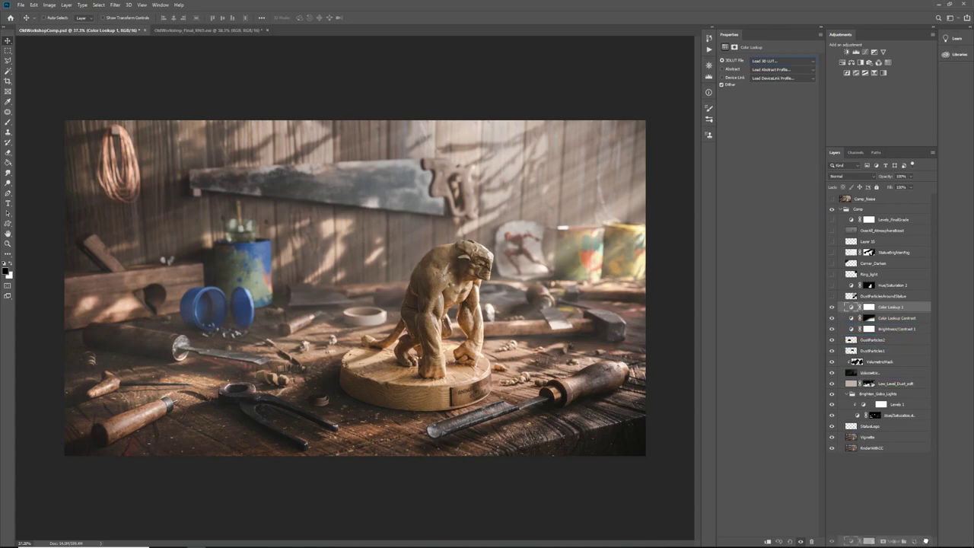
{"action": "left_click", "coordinate": [927, 542]}
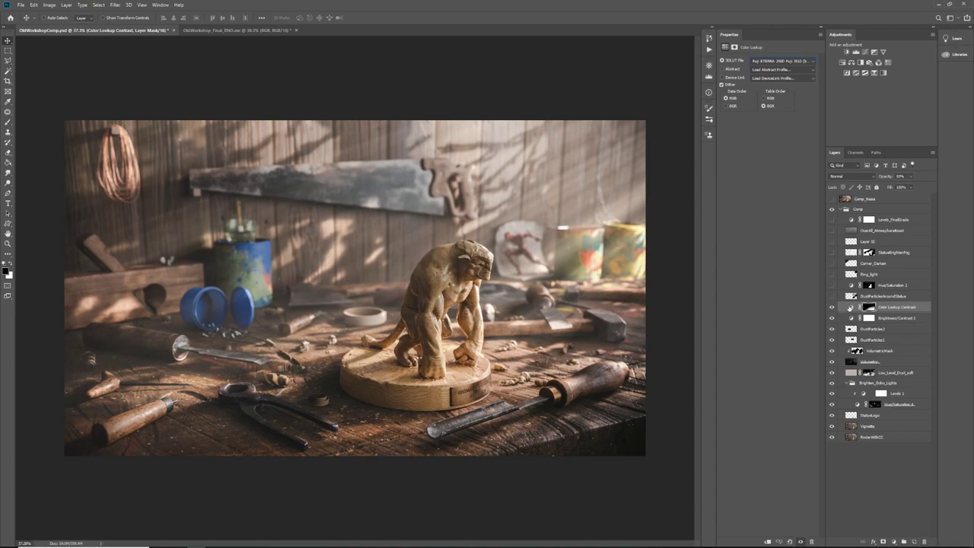
Disable the Color Lookup Contrast layer mask, and toggle the adjustment off and on to compare its unmasked effect.
{"action": "left_click", "coordinate": [870, 307]}
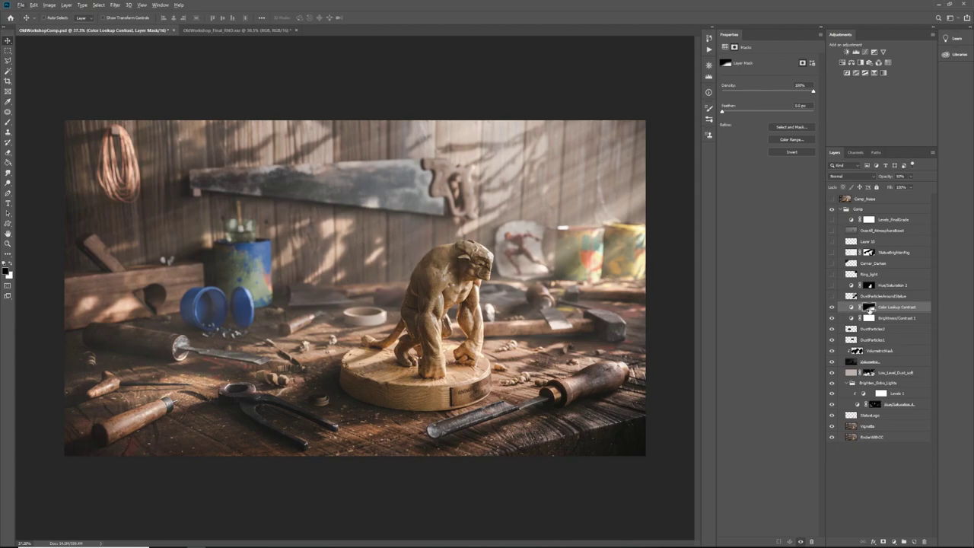
{"action": "right_click", "coordinate": [870, 310]}
{"action": "left_click", "coordinate": [886, 316]}
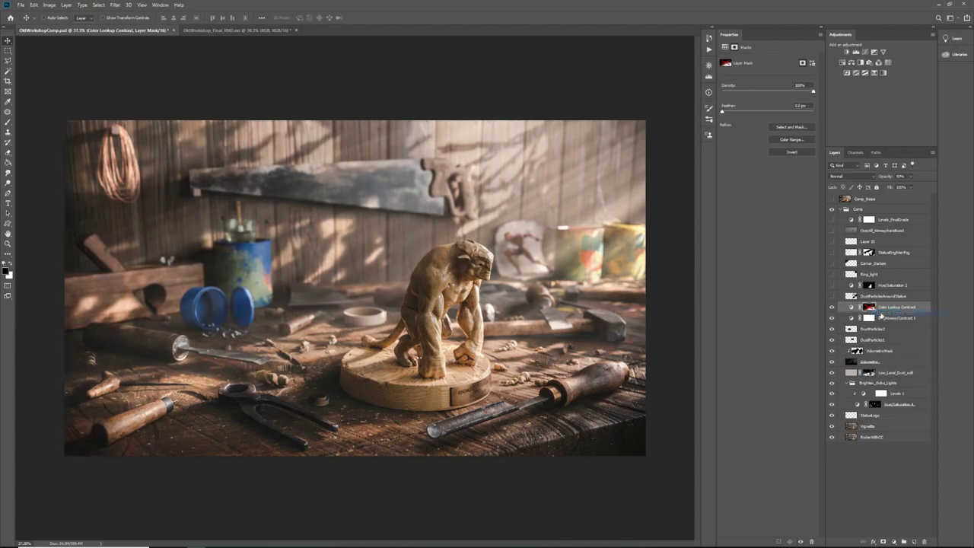
{"action": "left_click", "coordinate": [850, 308]}
{"action": "left_click", "coordinate": [832, 307]}
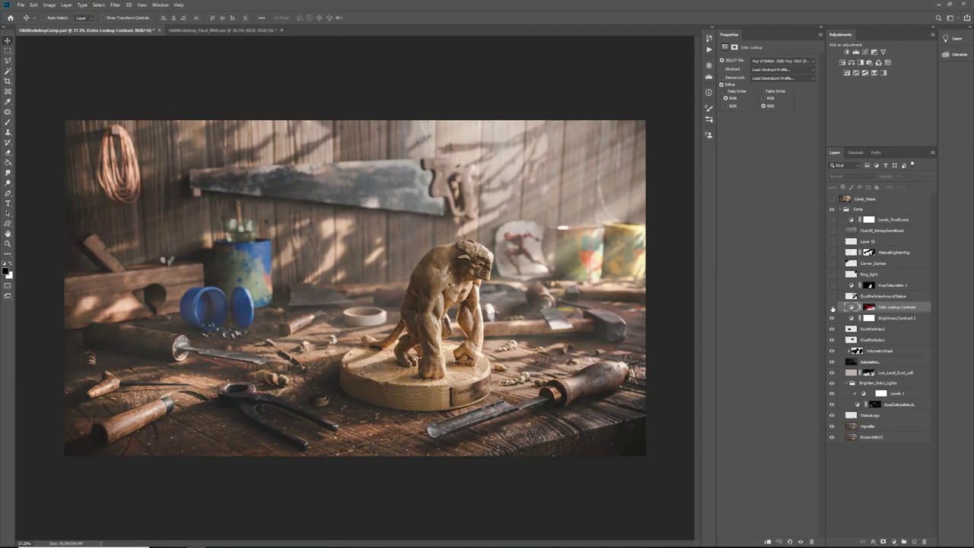
{"action": "left_click", "coordinate": [832, 307]}
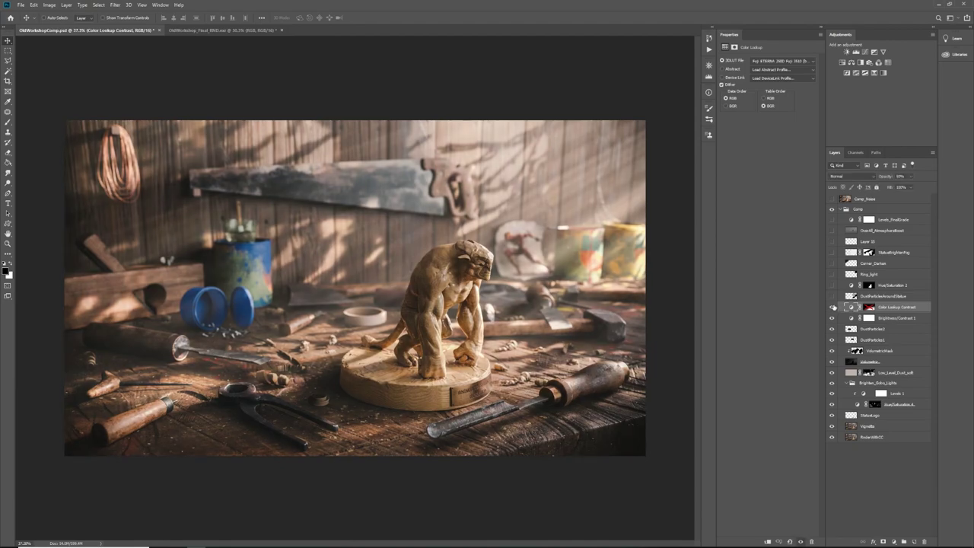
Compare the unmasked Color Lookup Contrast adjustment off and on, and re-enable its layer mask.
{"action": "right_click", "coordinate": [834, 306]}
{"action": "left_click", "coordinate": [838, 311]}
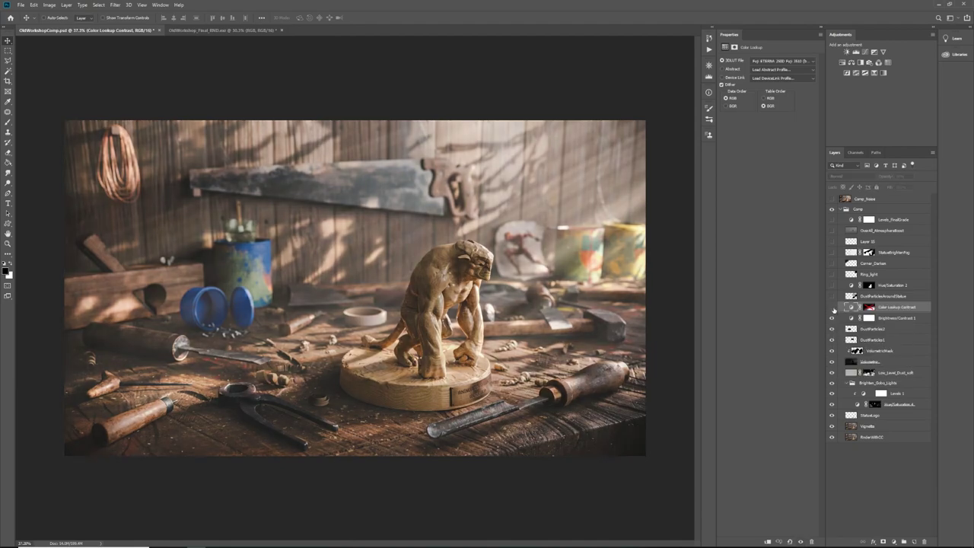
{"action": "left_click", "coordinate": [832, 308]}
{"action": "left_click", "coordinate": [833, 307]}
{"action": "left_click", "coordinate": [832, 307]}
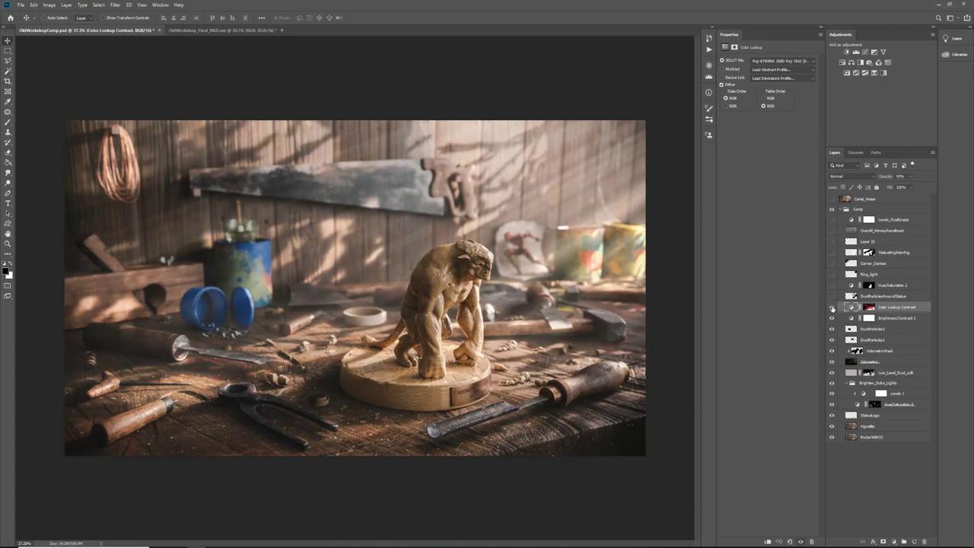
{"action": "left_click", "coordinate": [832, 307]}
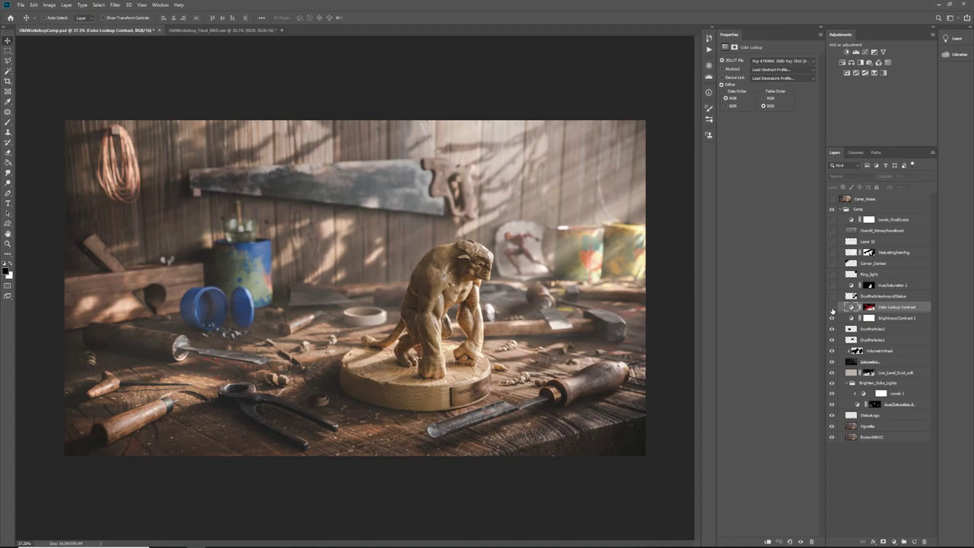
{"action": "left_click", "coordinate": [832, 307]}
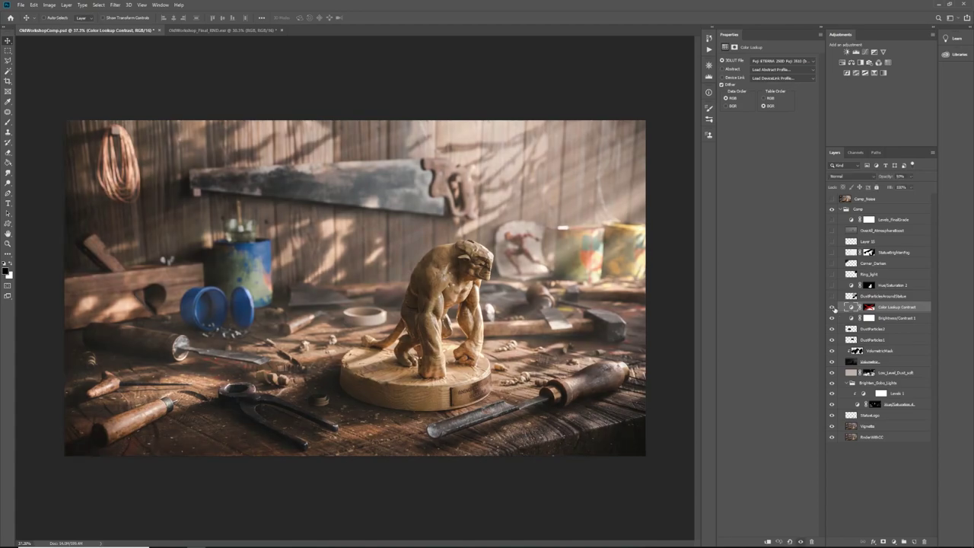
{"action": "right_click", "coordinate": [872, 308]}
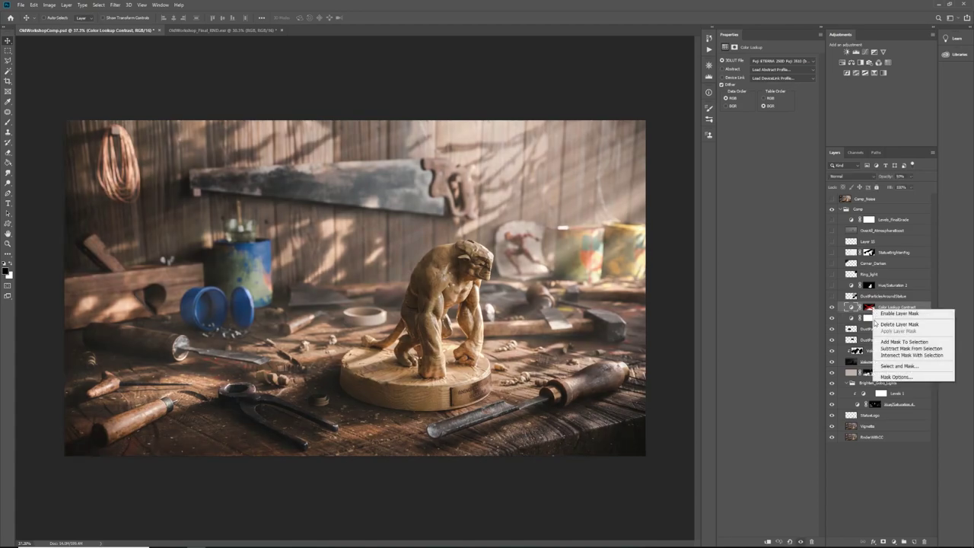
{"action": "left_click", "coordinate": [909, 317]}
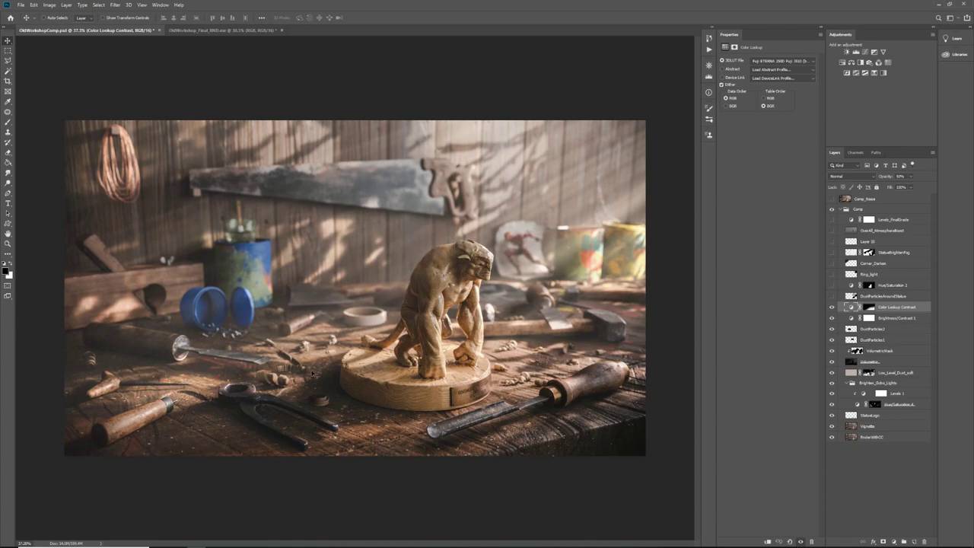
Turn on the DustParticlesAroundStatue layer and inspect the dust around the statue up close.
{"action": "scroll", "coordinate": [571, 323], "scroll_direction": "up", "scroll_amount": 2, "text": "alt"}
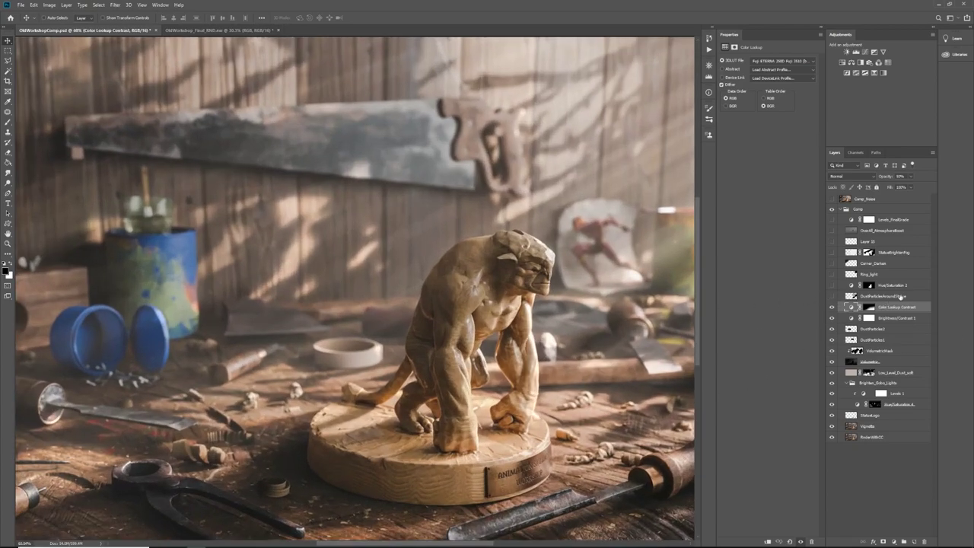
{"action": "left_click", "coordinate": [832, 296]}
{"action": "scroll", "coordinate": [512, 246], "scroll_direction": "up", "scroll_amount": 3, "text": "alt"}
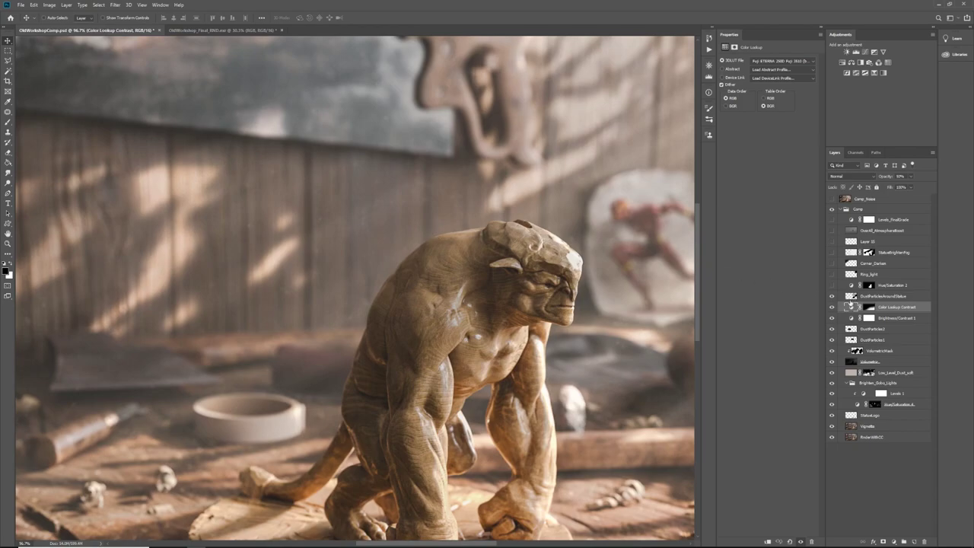
{"action": "scroll", "coordinate": [538, 261], "scroll_direction": "down", "scroll_amount": 5, "text": "alt"}
{"action": "scroll", "coordinate": [428, 198], "scroll_direction": "down", "scroll_amount": 3, "text": "alt"}
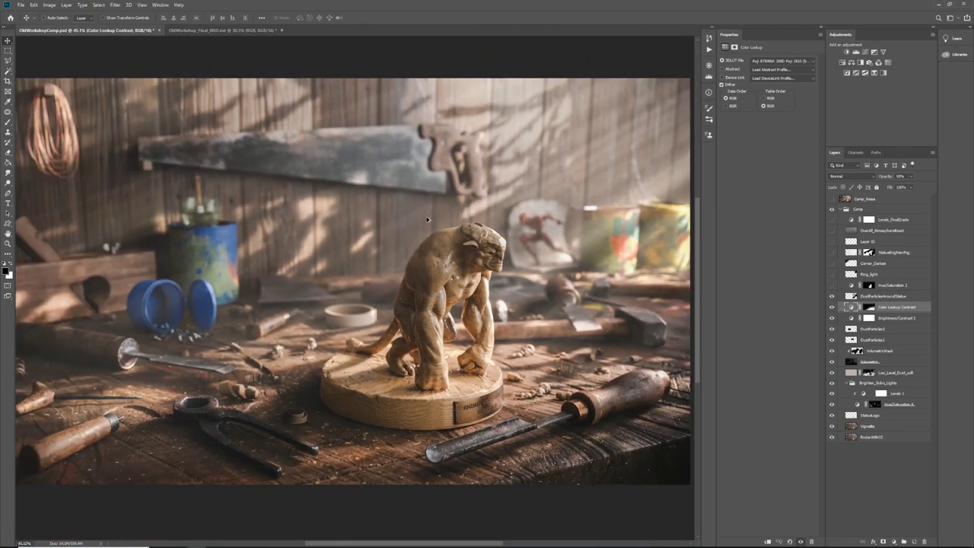
Turn on the Hue/Saturation 2 adjustment, compare its effect on the statue up close, and show its settings.
{"action": "scroll", "coordinate": [426, 226], "scroll_direction": "up", "scroll_amount": 1, "text": "alt"}
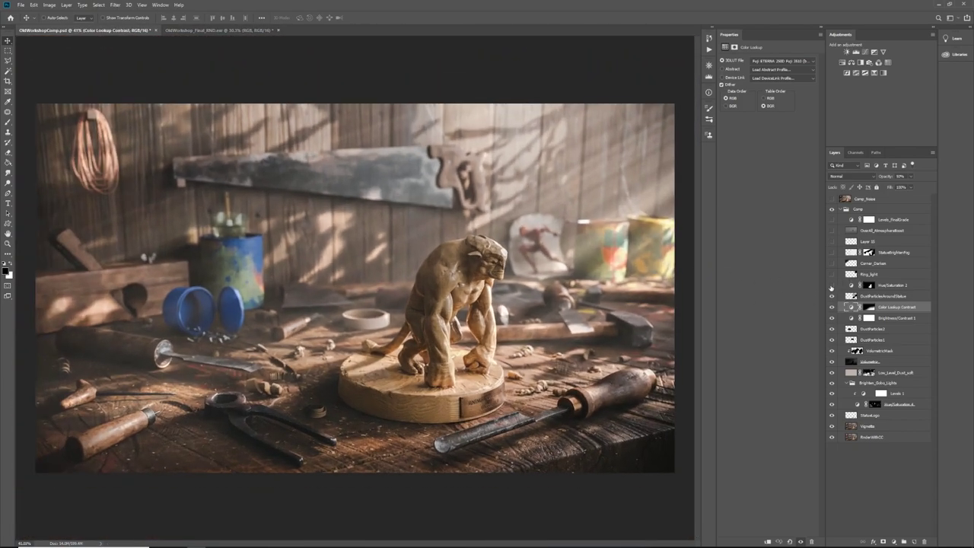
{"action": "scroll", "coordinate": [503, 319], "scroll_direction": "up", "scroll_amount": 1, "text": "alt"}
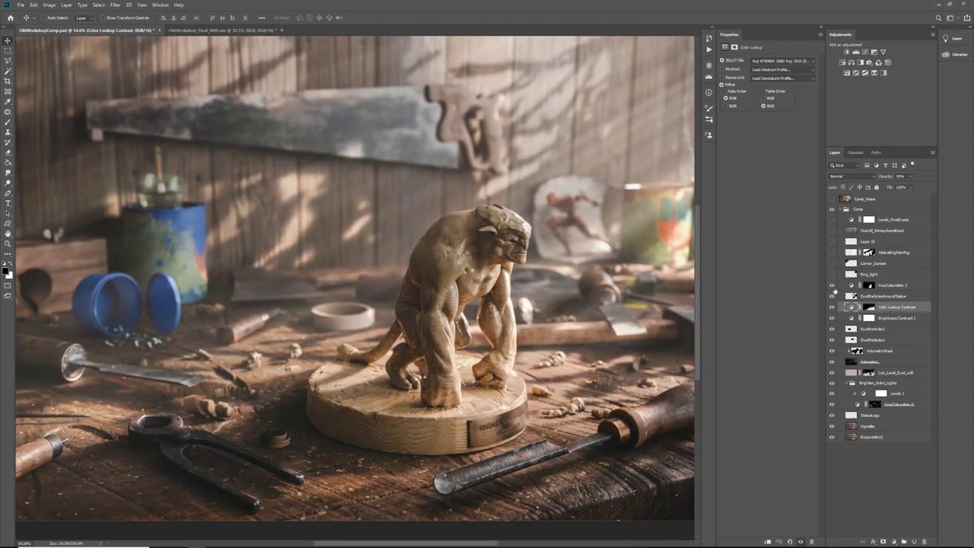
{"action": "scroll", "coordinate": [552, 343], "scroll_direction": "up", "scroll_amount": 1, "text": "alt"}
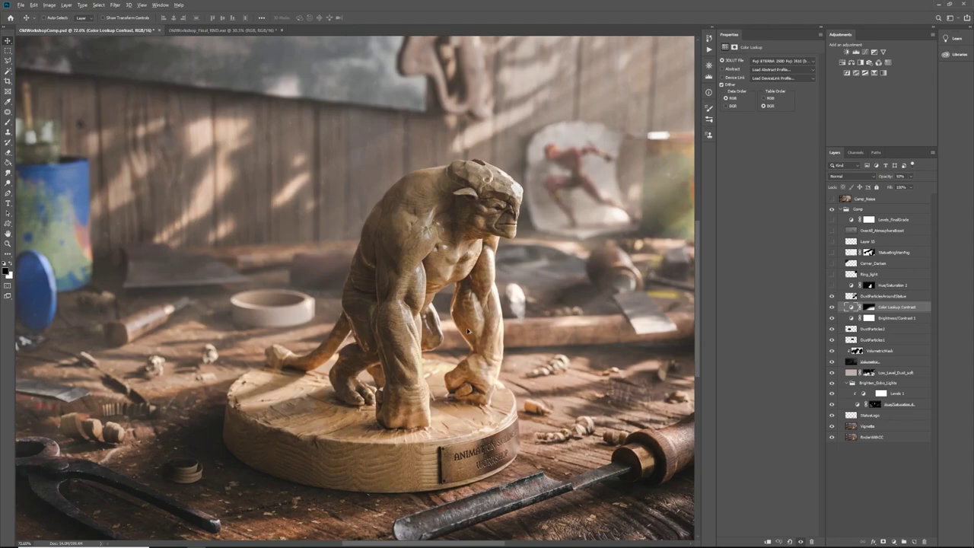
{"action": "key", "text": "ctrl+plus"}
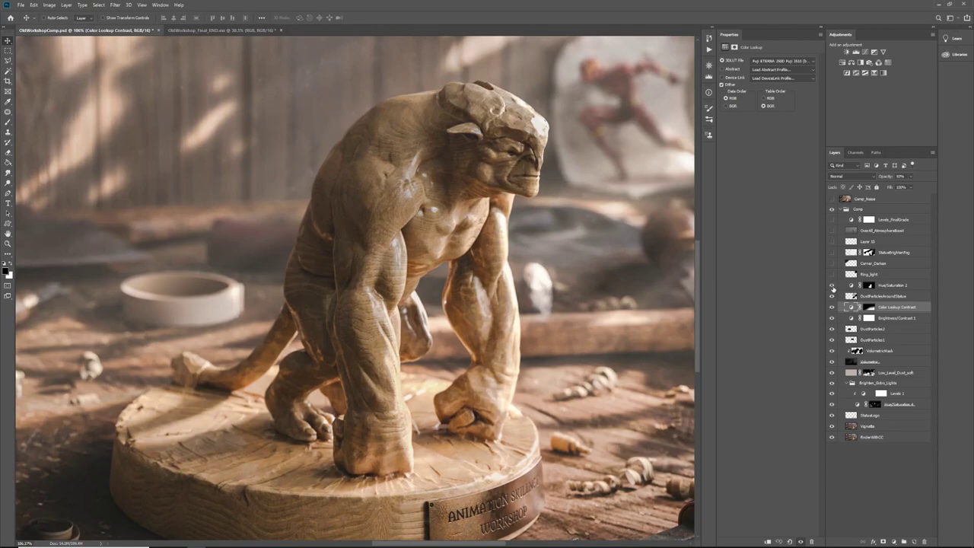
{"action": "left_click", "coordinate": [833, 286]}
{"action": "left_click", "coordinate": [851, 285]}
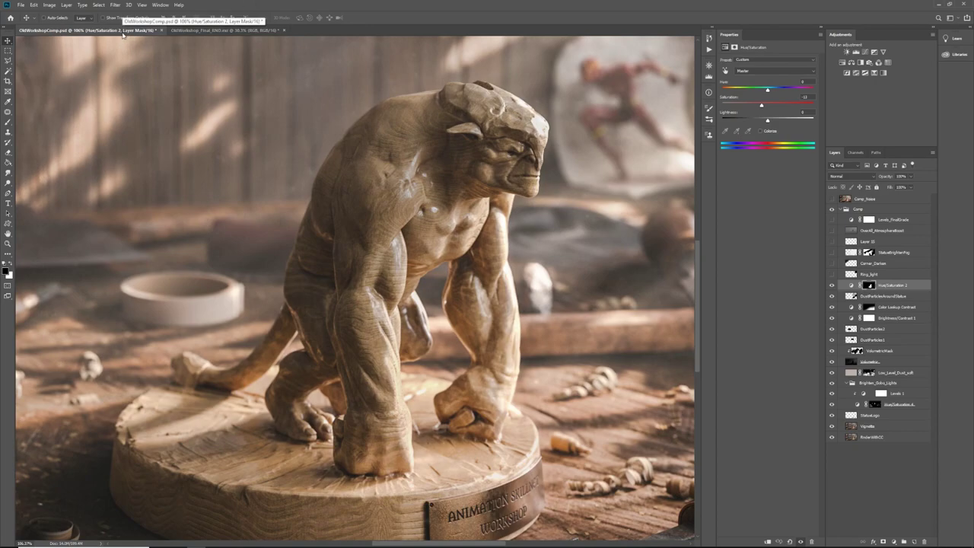
Switch to the OldWorkshop_Final_RND.exr document, show the ID.RGB pass, and select the statue's color area with the Magic Wand.
{"action": "left_click", "coordinate": [221, 29]}
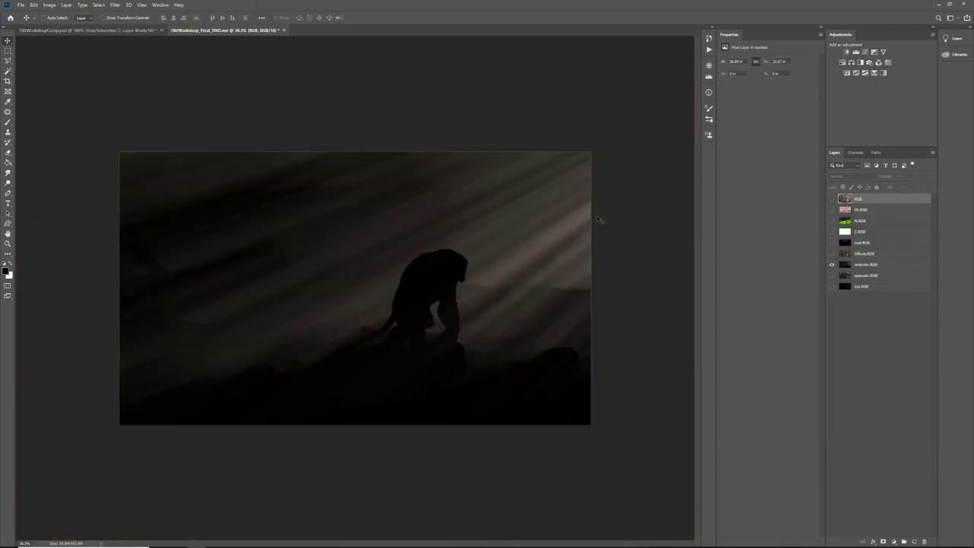
{"action": "left_click", "coordinate": [846, 210]}
{"action": "left_click", "coordinate": [832, 210]}
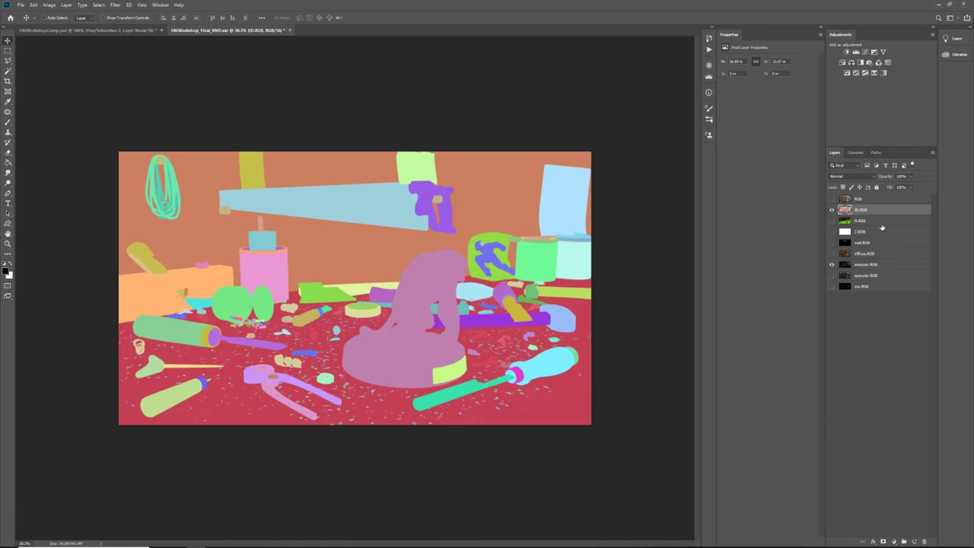
{"action": "left_click", "coordinate": [8, 70]}
{"action": "left_click", "coordinate": [445, 277]}
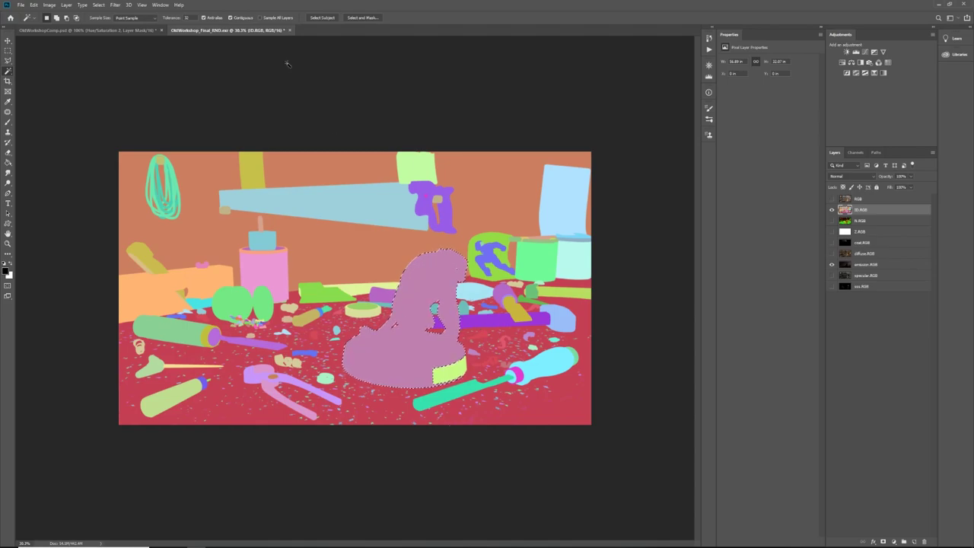
Return to the OldWorkshopComp.psd document and review the Hue/Saturation 2 adjustment on the statue and the whole image.
{"action": "left_click", "coordinate": [90, 30]}
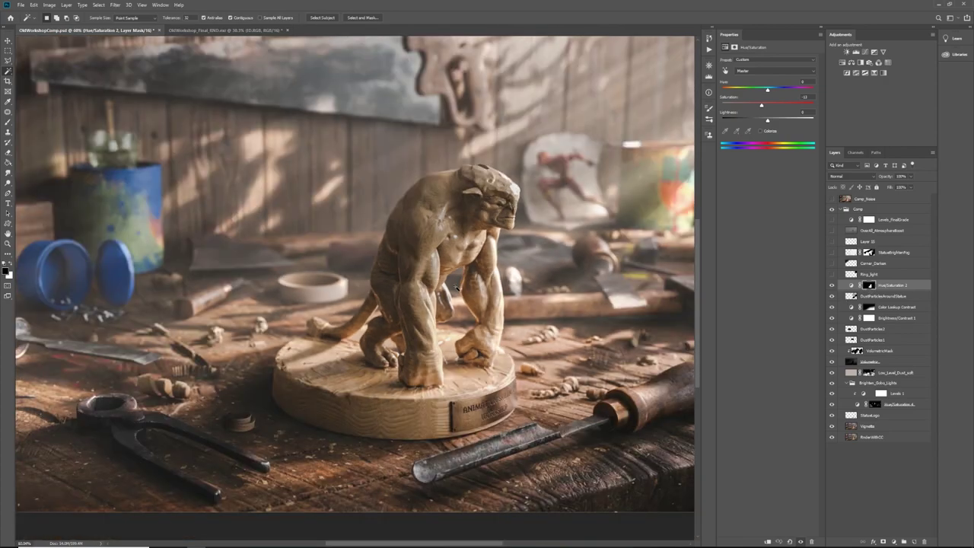
{"action": "scroll", "coordinate": [507, 243], "scroll_direction": "down", "scroll_amount": 3, "text": "alt"}
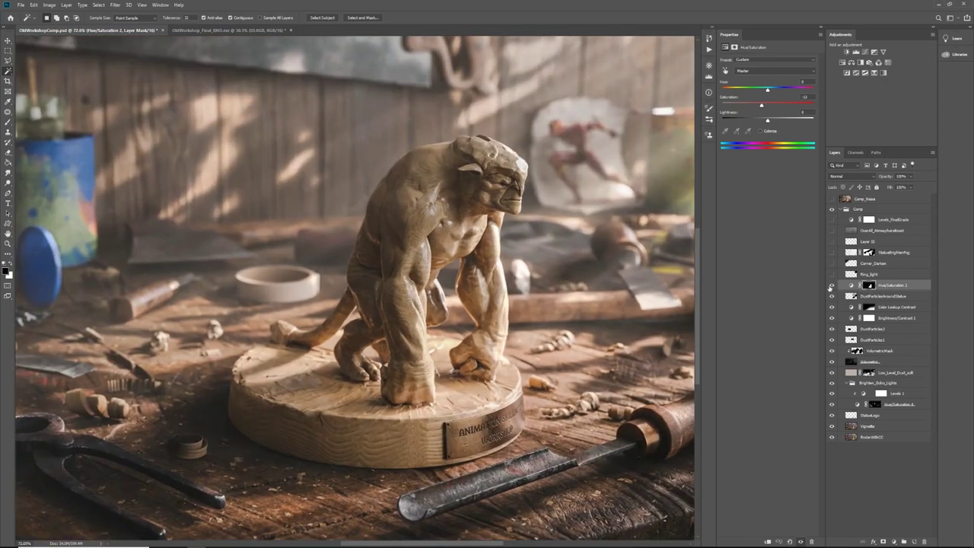
{"action": "key", "text": "ctrl+minus"}
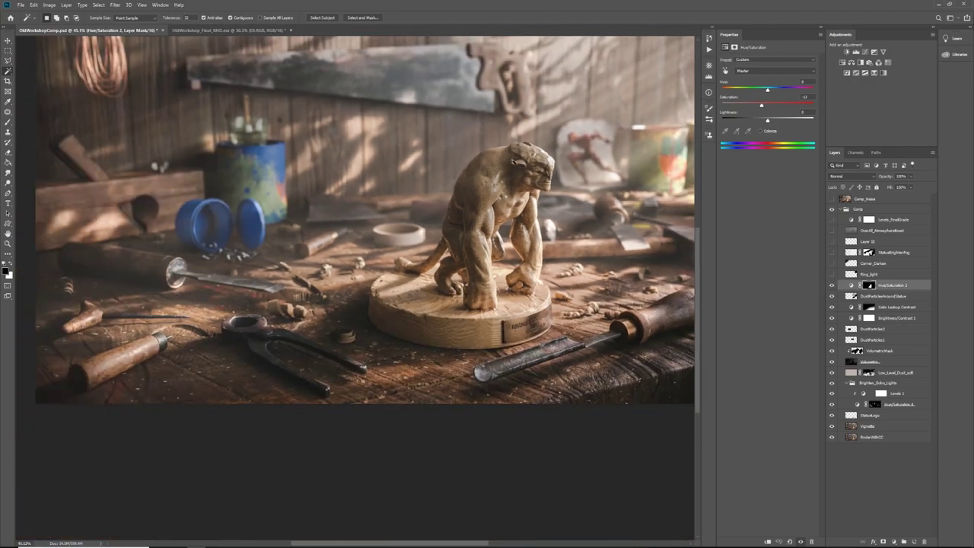
{"action": "scroll", "coordinate": [538, 161], "scroll_direction": "down", "scroll_amount": 2, "text": "alt"}
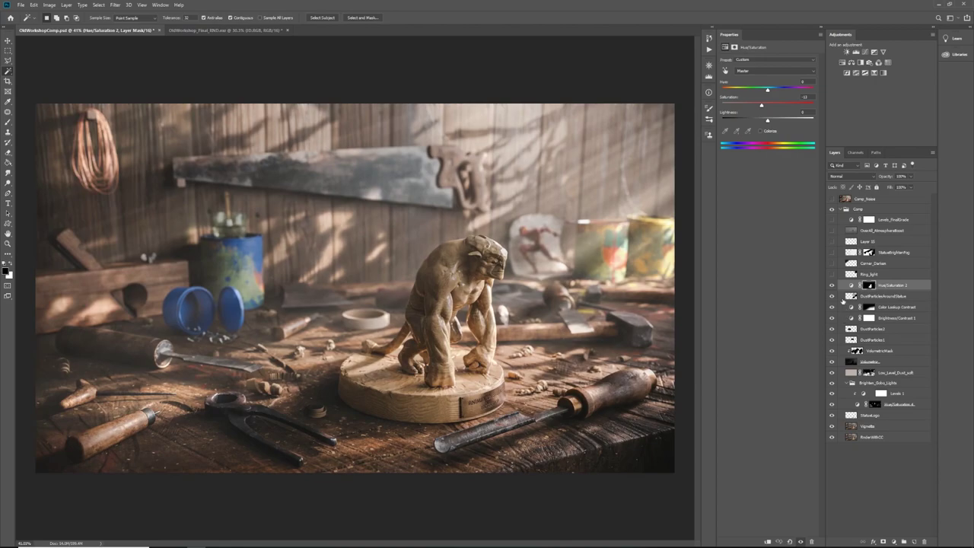
Turn on the Ring_light layer, select it, and compare the light ring off and on up close.
{"action": "left_click", "coordinate": [832, 274]}
{"action": "left_click", "coordinate": [832, 274]}
{"action": "left_click", "coordinate": [832, 274]}
{"action": "left_click", "coordinate": [860, 276]}
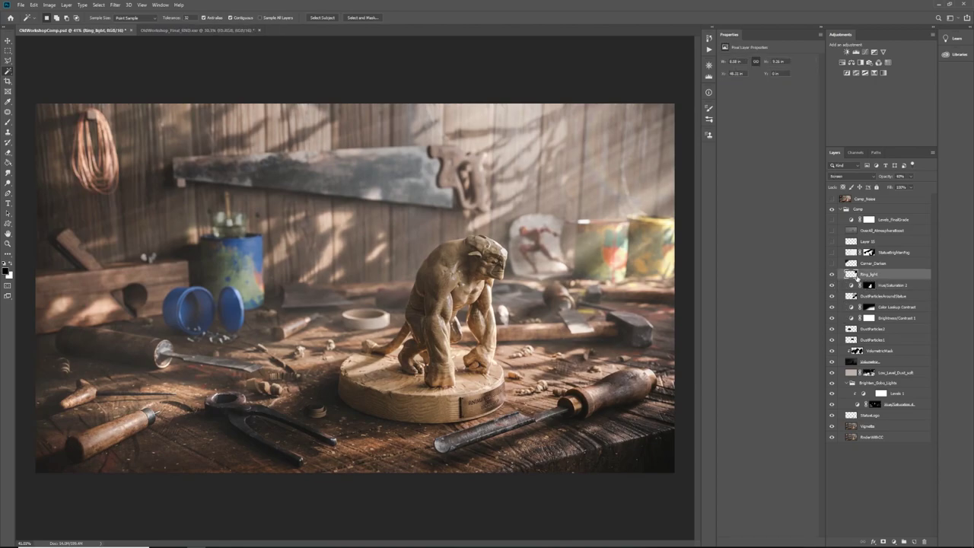
{"action": "key", "text": "4"}
{"action": "scroll", "coordinate": [572, 186], "scroll_direction": "up", "scroll_amount": 3, "text": "alt"}
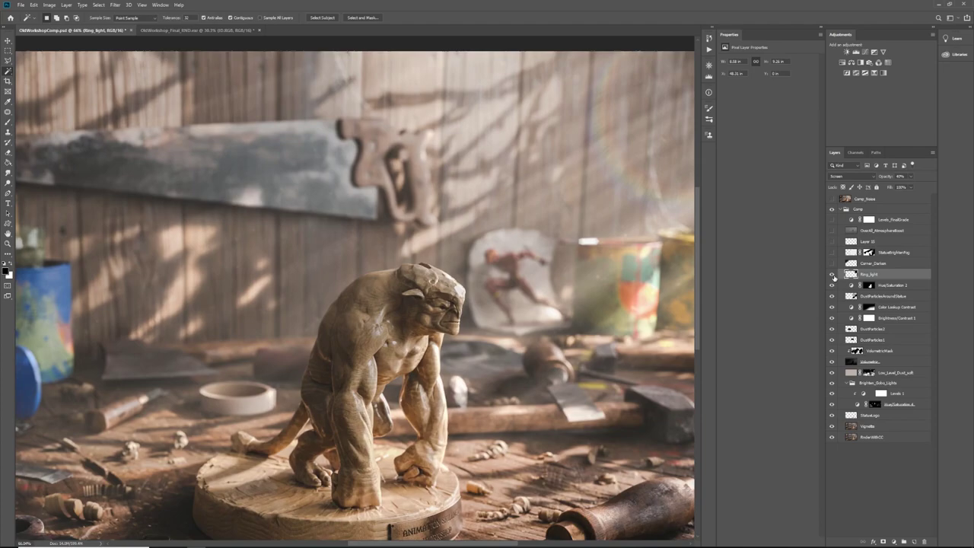
{"action": "left_click", "coordinate": [832, 275]}
{"action": "left_click", "coordinate": [832, 275]}
{"action": "left_click", "coordinate": [833, 275]}
{"action": "left_click", "coordinate": [833, 275]}
{"action": "scroll", "coordinate": [602, 171], "scroll_direction": "down", "scroll_amount": 3, "text": "alt"}
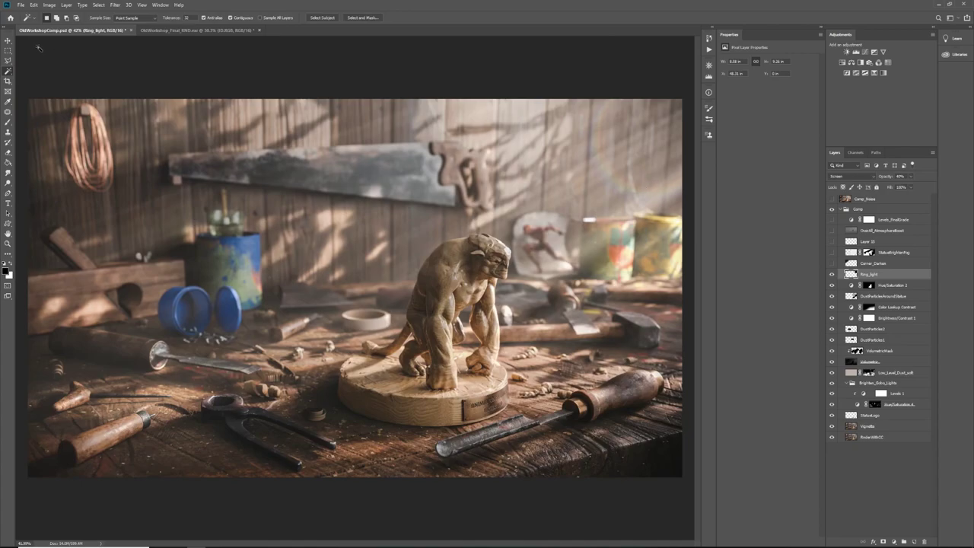
Activate the Move tool, turn on the Corner_Darken layer, and compare the image with and without the darkened corner.
{"action": "left_click", "coordinate": [8, 40]}
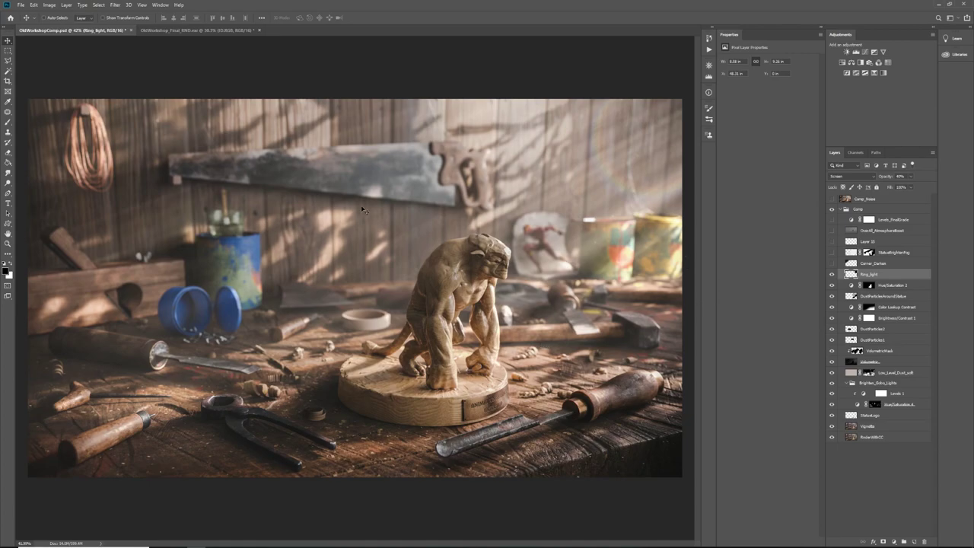
{"action": "scroll", "coordinate": [424, 247], "scroll_direction": "down", "scroll_amount": 3, "text": "alt"}
{"action": "scroll", "coordinate": [420, 251], "scroll_direction": "up", "scroll_amount": 2, "text": "alt"}
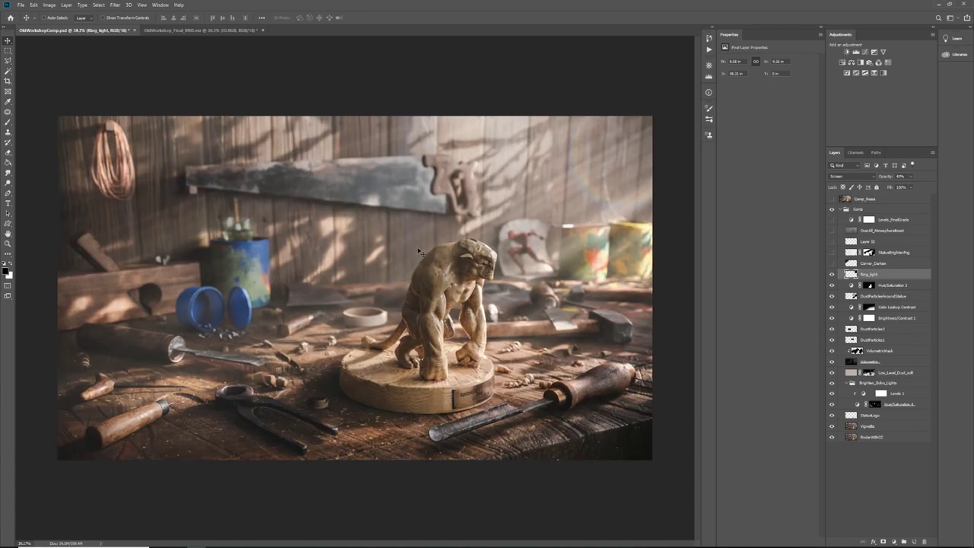
{"action": "left_click", "coordinate": [832, 263]}
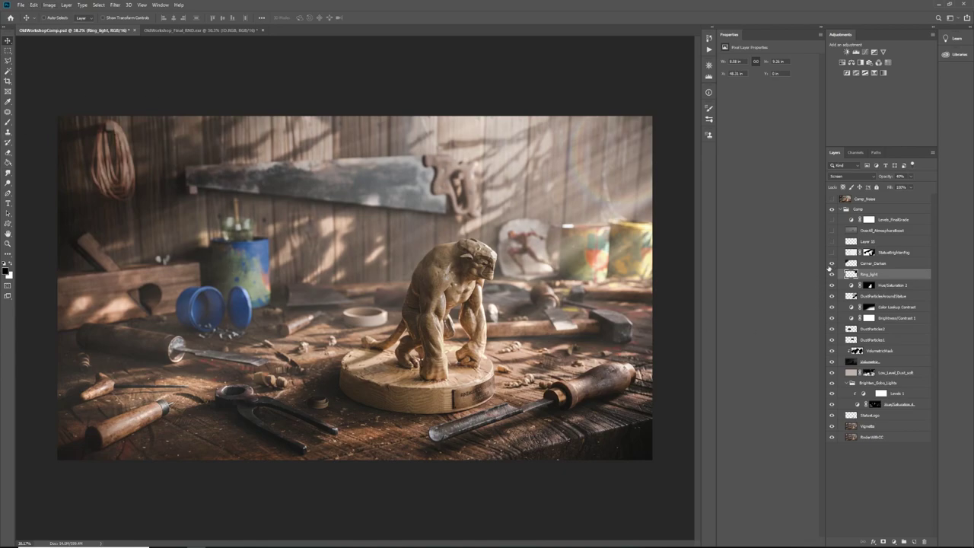
{"action": "left_click", "coordinate": [832, 263]}
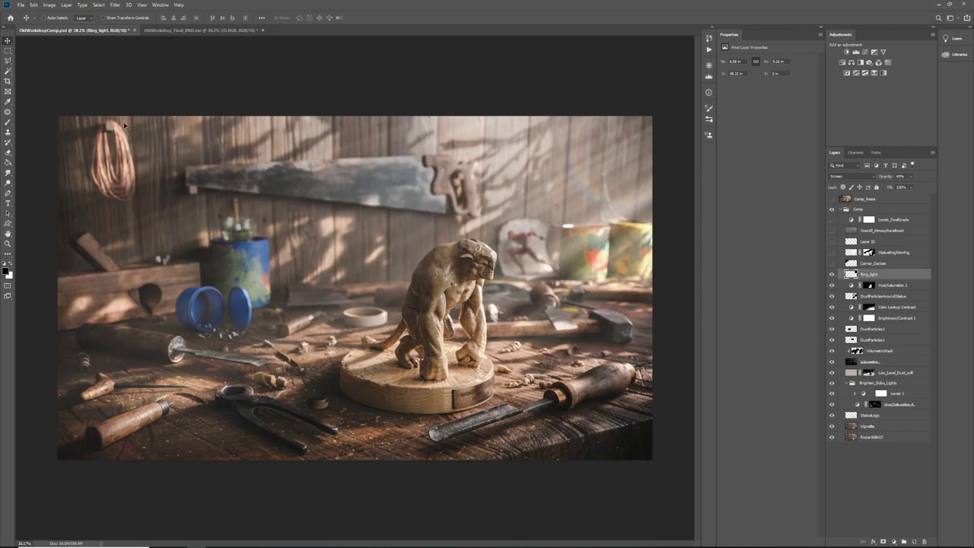
{"action": "left_click", "coordinate": [832, 263]}
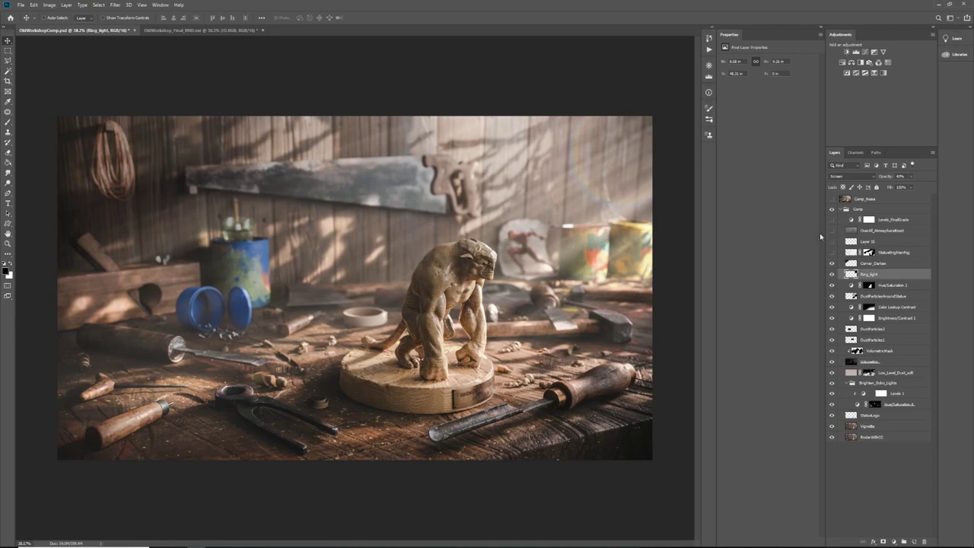
Examine the whole composite at thumbnail size and at normal viewing size to judge the composition and focus on the statue.
{"action": "key", "text": "ctrl+minus"}
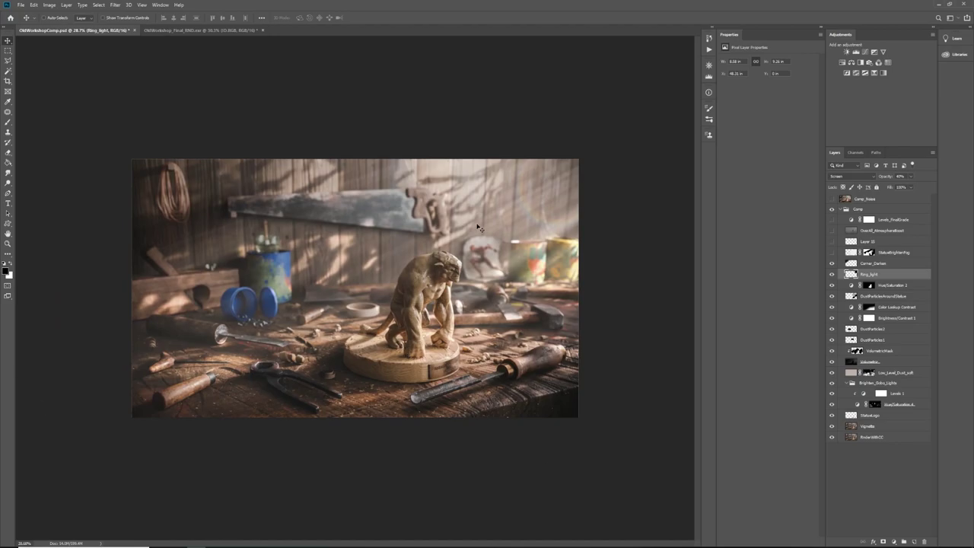
{"action": "key", "text": "ctrl+minus"}
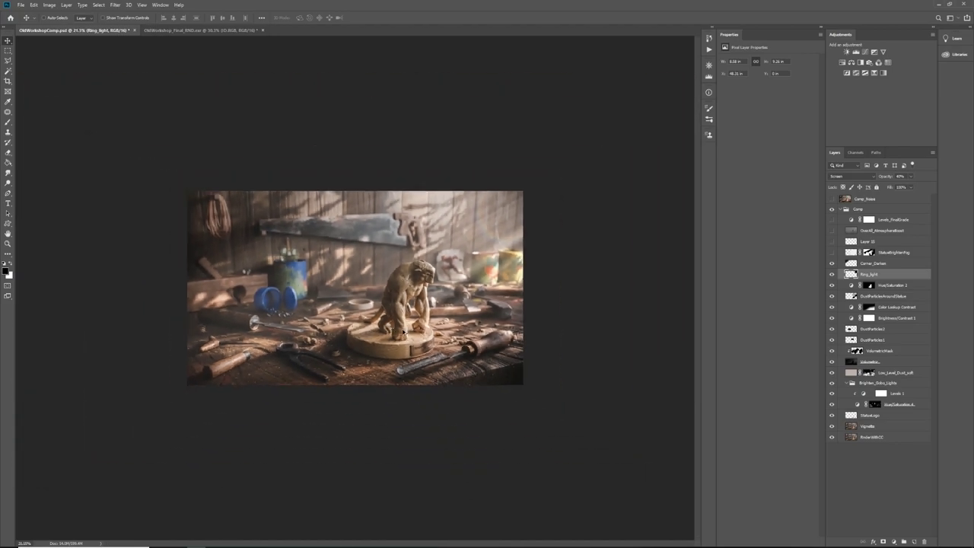
{"action": "key", "text": "ctrl+plus"}
{"action": "key", "text": "ctrl+plus"}
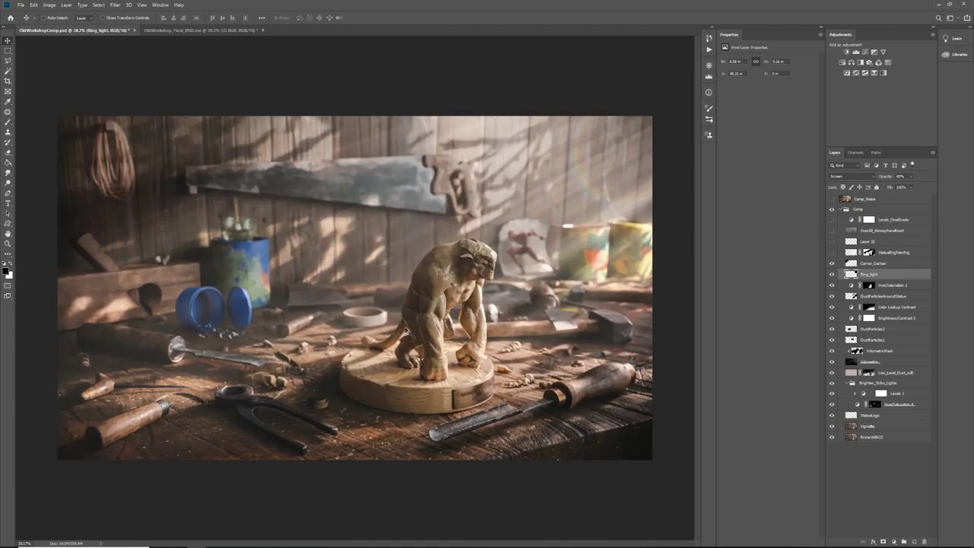
{"action": "scroll", "coordinate": [376, 326], "scroll_direction": "down", "scroll_amount": 10, "text": "alt"}
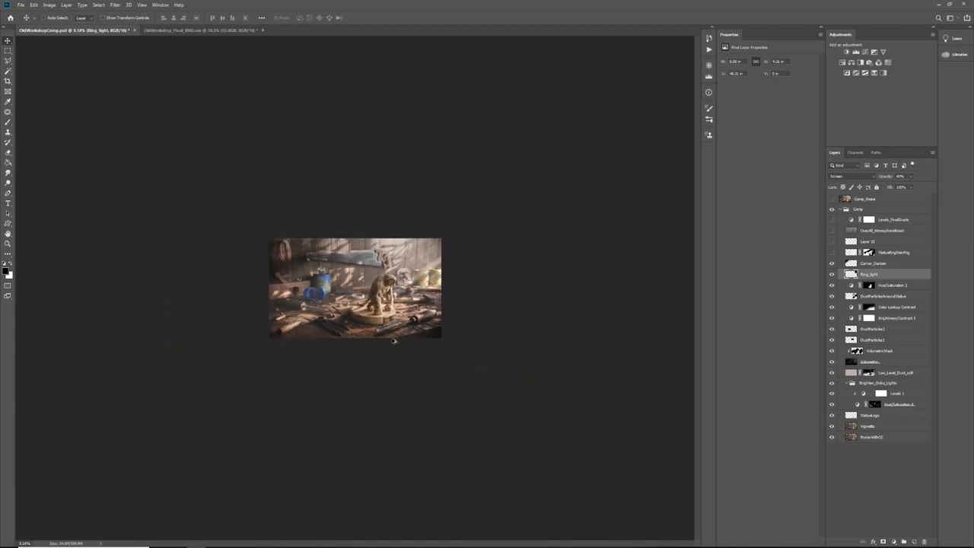
{"action": "scroll", "coordinate": [244, 306], "scroll_direction": "down", "scroll_amount": 2, "text": "alt"}
{"action": "scroll", "coordinate": [244, 307], "scroll_direction": "up", "scroll_amount": 2, "text": "alt"}
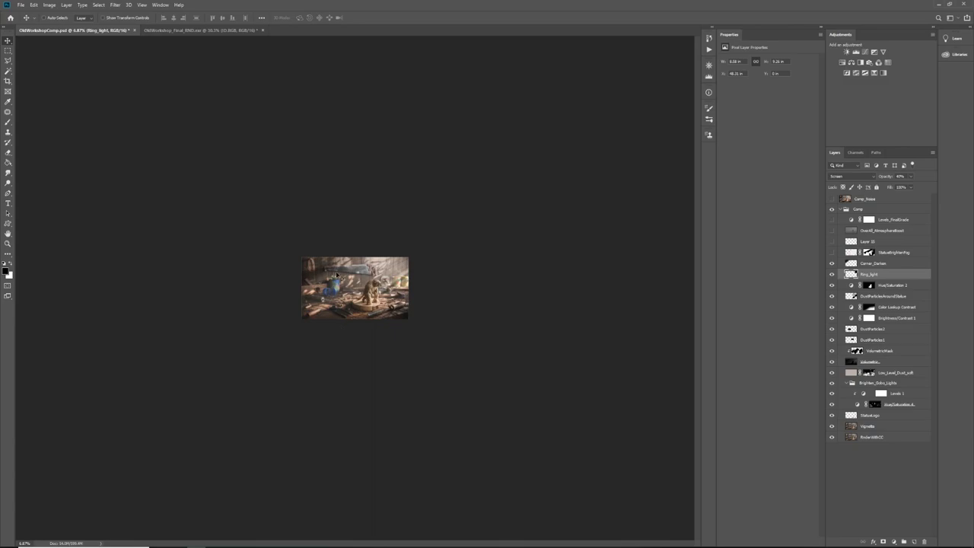
{"action": "scroll", "coordinate": [327, 325], "scroll_direction": "up", "scroll_amount": 3, "text": "alt"}
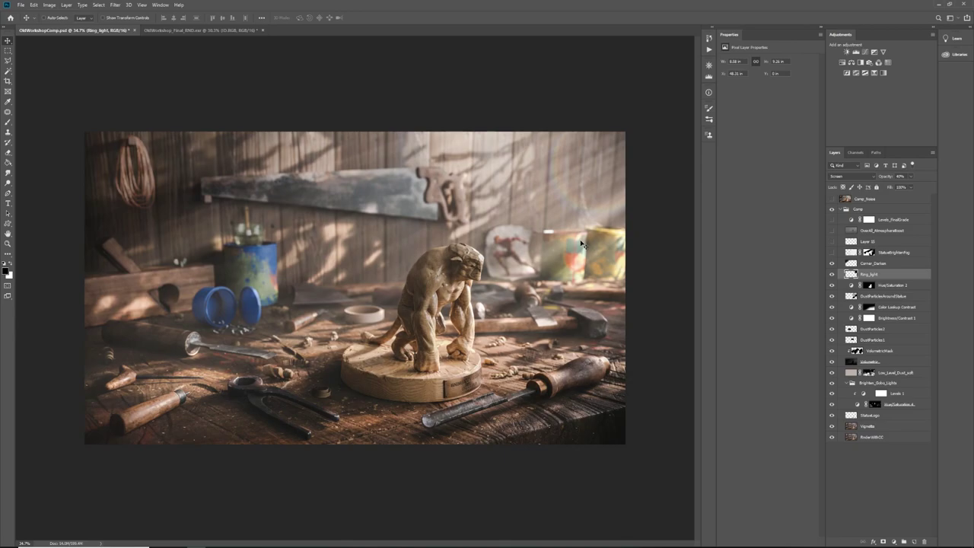
Turn on the StatueBrightenFog layer, select it, and compare the image with and without the brightened fog.
{"action": "scroll", "coordinate": [583, 244], "scroll_direction": "down", "scroll_amount": 1, "text": "alt"}
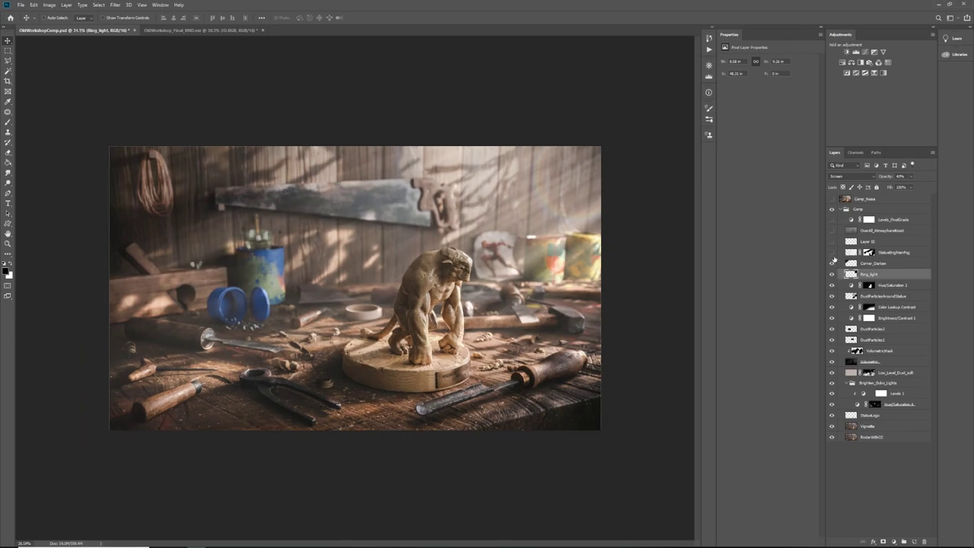
{"action": "left_click", "coordinate": [832, 252]}
{"action": "left_click", "coordinate": [832, 253]}
{"action": "left_click", "coordinate": [852, 254]}
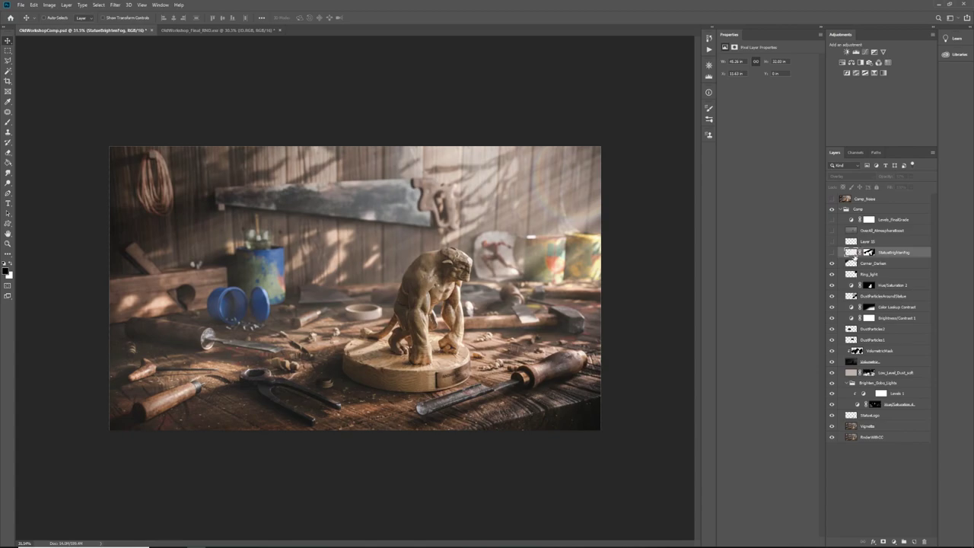
{"action": "left_click", "coordinate": [832, 252]}
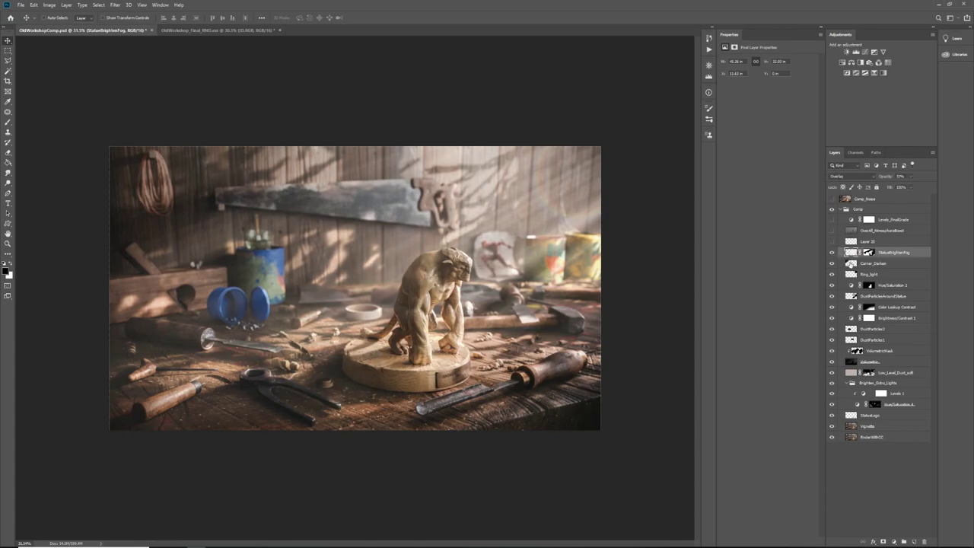
View the StatueBrightenFog layer mask on its own, return to the composite, and compare the layer off and on.
{"action": "left_click", "coordinate": [870, 253]}
{"action": "left_click", "coordinate": [868, 253], "text": "alt"}
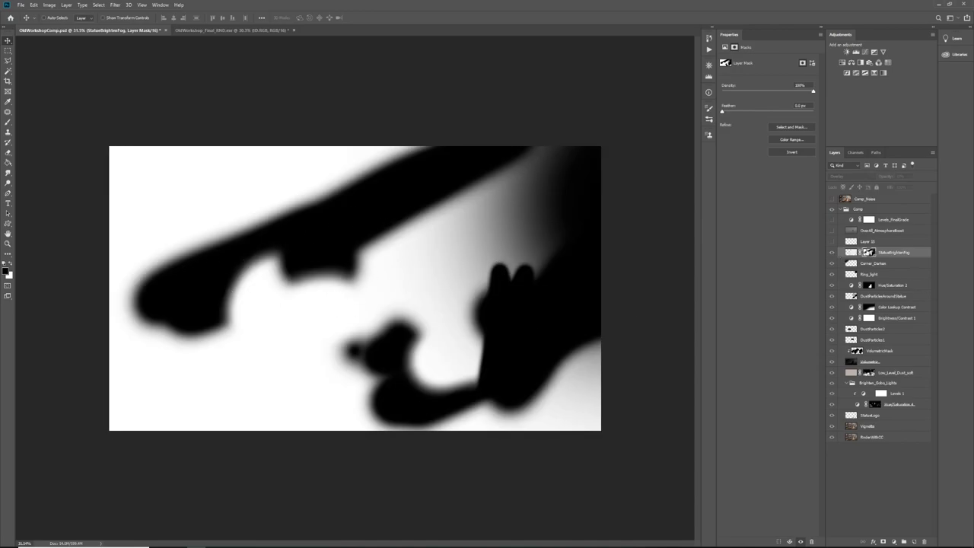
{"action": "left_click", "coordinate": [833, 253]}
{"action": "left_click", "coordinate": [833, 254]}
{"action": "left_click", "coordinate": [833, 253]}
{"action": "left_click", "coordinate": [832, 253]}
{"action": "left_click", "coordinate": [833, 254]}
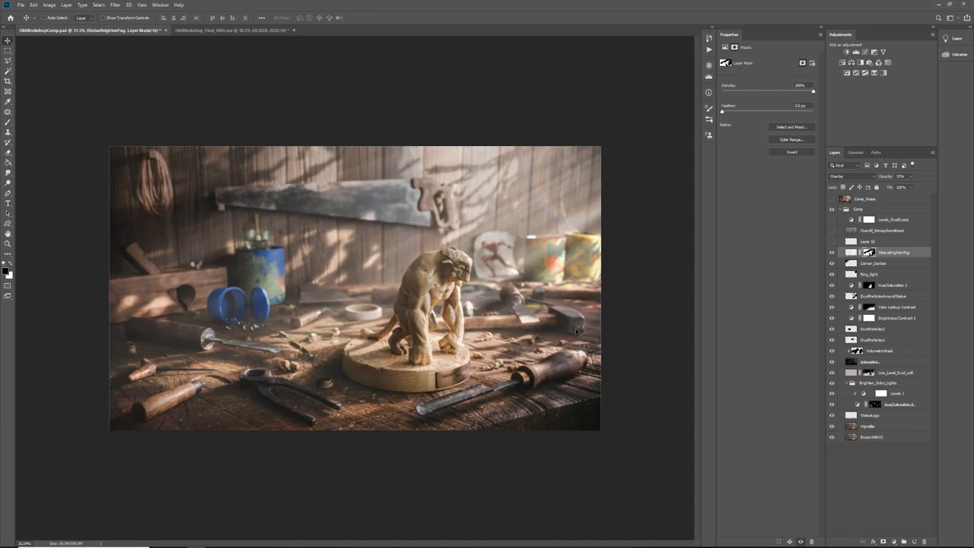
Turn on the unnamed layer directly above StatueBrightenFog, compare it off and on, and select it.
{"action": "scroll", "coordinate": [405, 334], "scroll_direction": "down", "scroll_amount": 1, "text": "alt"}
{"action": "scroll", "coordinate": [405, 334], "scroll_direction": "down", "scroll_amount": 1, "text": "alt"}
{"action": "scroll", "coordinate": [406, 335], "scroll_direction": "up", "scroll_amount": 2, "text": "alt"}
{"action": "scroll", "coordinate": [406, 334], "scroll_direction": "down", "scroll_amount": 1, "text": "alt"}
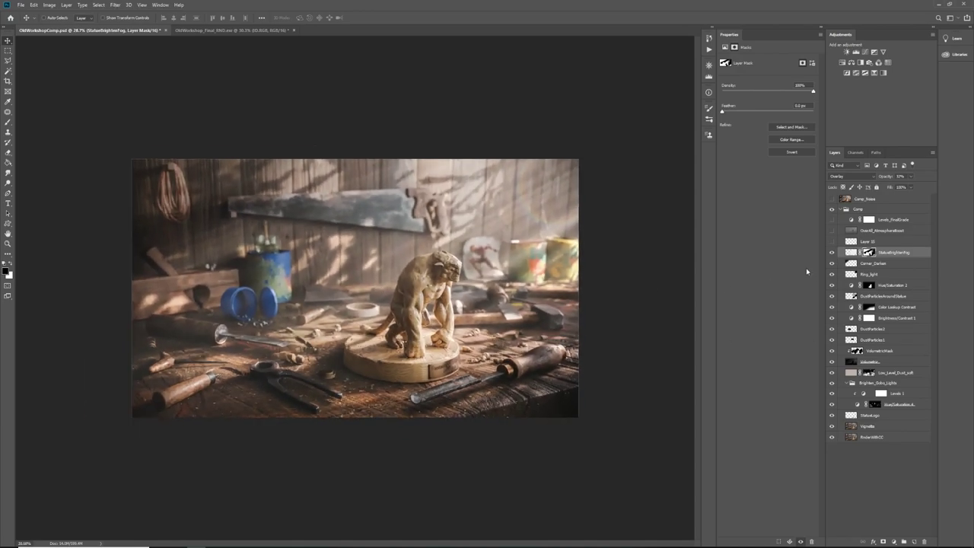
{"action": "left_click", "coordinate": [832, 241]}
{"action": "left_click", "coordinate": [832, 241]}
{"action": "left_click", "coordinate": [832, 241]}
{"action": "left_click", "coordinate": [832, 241]}
{"action": "left_click", "coordinate": [849, 242]}
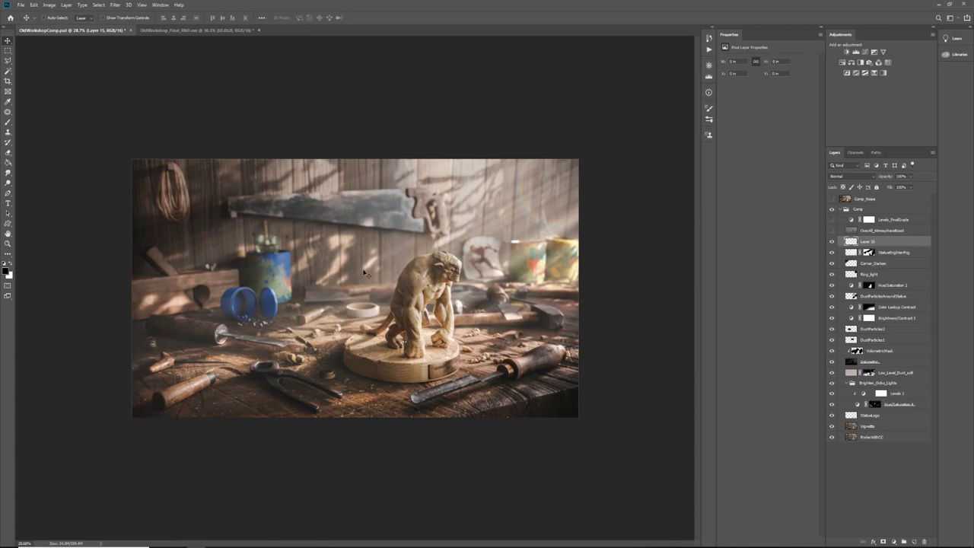
Turn on the OverAll_AtmosphereBoost layer, select it, and compare it off and on up close around the blue cans and statue base.
{"action": "left_click", "coordinate": [833, 231]}
{"action": "left_click", "coordinate": [853, 232]}
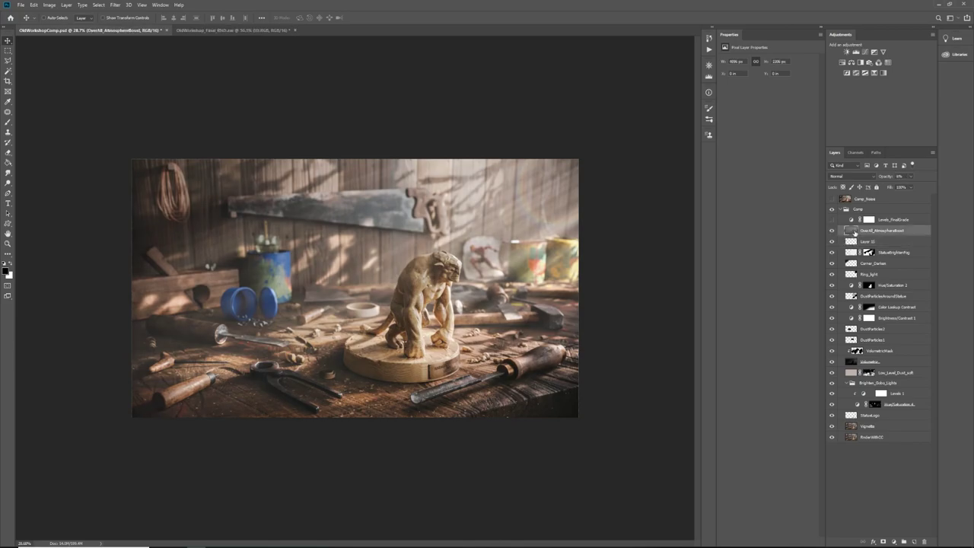
{"action": "scroll", "coordinate": [246, 306], "scroll_direction": "up", "scroll_amount": 5, "text": "alt"}
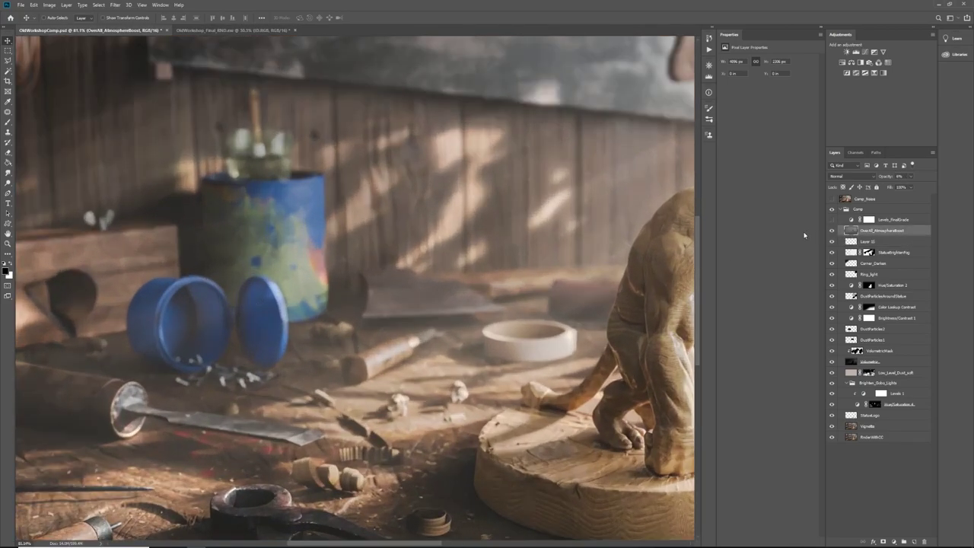
{"action": "left_click", "coordinate": [832, 231]}
{"action": "left_click", "coordinate": [832, 231]}
{"action": "left_click", "coordinate": [832, 230]}
{"action": "left_click", "coordinate": [832, 231]}
{"action": "scroll", "coordinate": [313, 345], "scroll_direction": "down", "scroll_amount": 3, "text": "alt"}
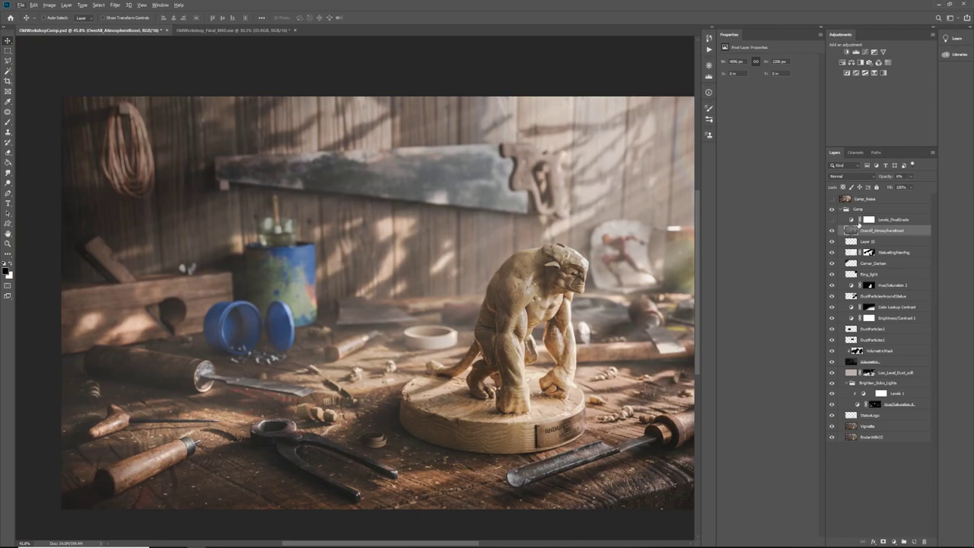
{"action": "scroll", "coordinate": [641, 304], "scroll_direction": "down", "scroll_amount": 2, "text": "alt"}
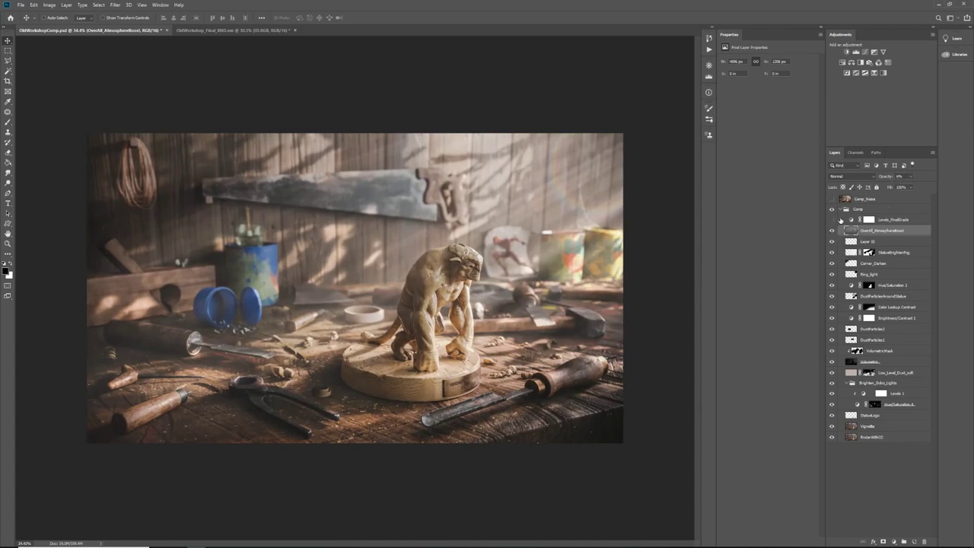
Turn on the Levels_FinalGrade adjustment and compare the composite with and without the final grade.
{"action": "scroll", "coordinate": [402, 294], "scroll_direction": "down", "scroll_amount": 1, "text": "alt"}
{"action": "scroll", "coordinate": [401, 293], "scroll_direction": "up", "scroll_amount": 1, "text": "alt"}
{"action": "left_click", "coordinate": [832, 227]}
{"action": "left_click", "coordinate": [832, 228]}
{"action": "left_click", "coordinate": [833, 227]}
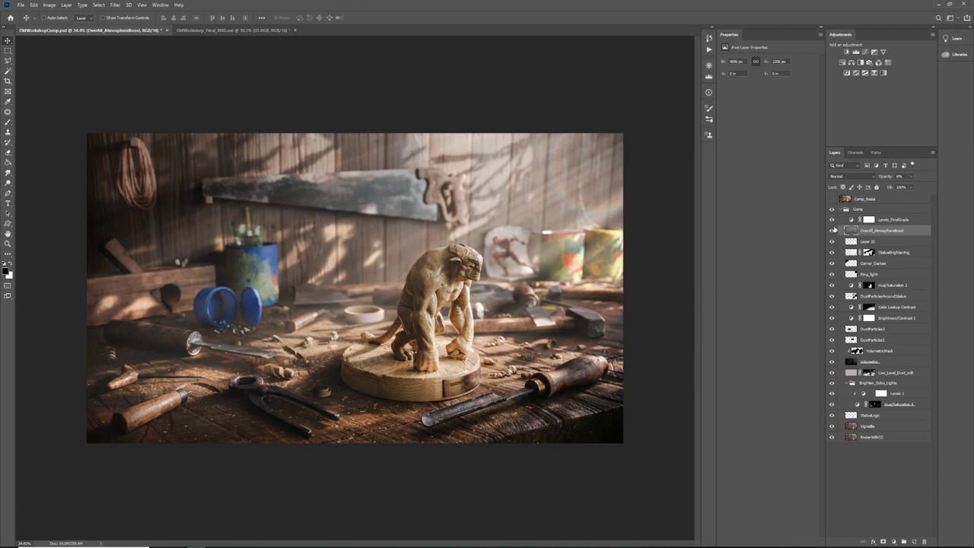
{"action": "left_click", "coordinate": [832, 230]}
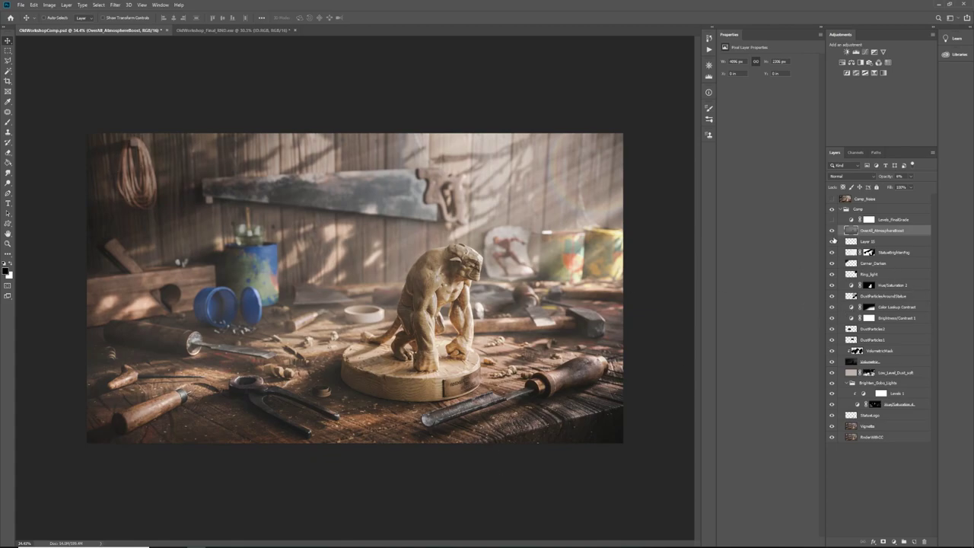
{"action": "left_click", "coordinate": [833, 219]}
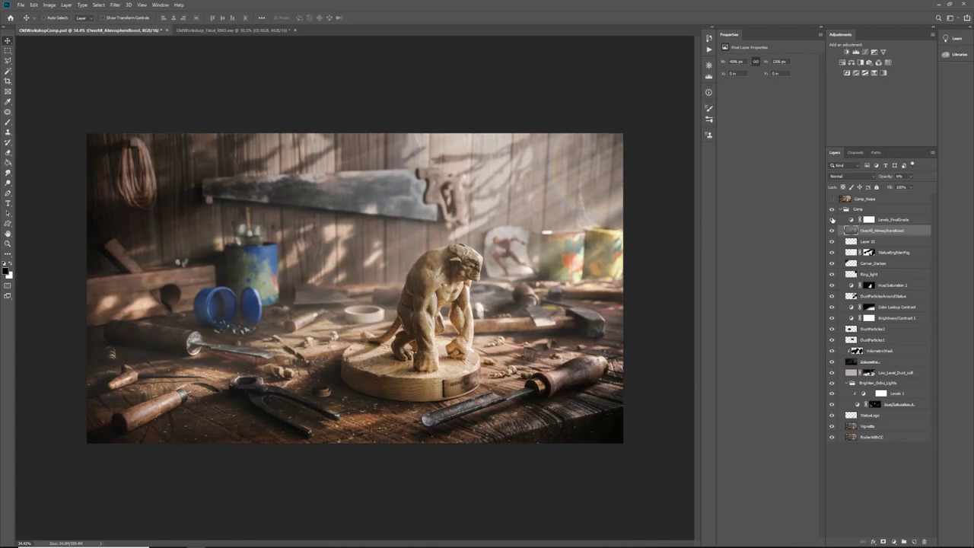
Show the Levels settings of the Levels_FinalGrade adjustment and examine the graded image at smaller and larger sizes.
{"action": "left_click", "coordinate": [851, 222]}
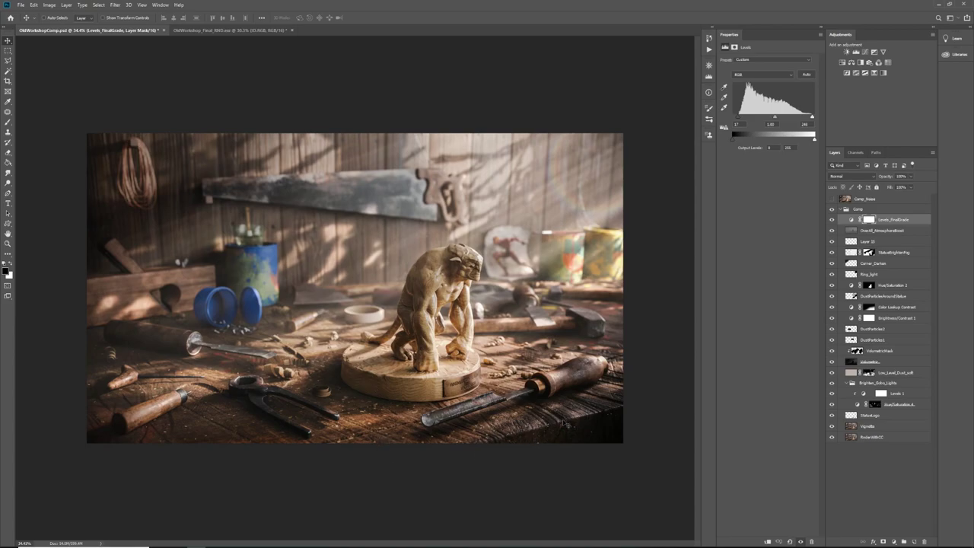
{"action": "scroll", "coordinate": [564, 421], "scroll_direction": "down", "scroll_amount": 2, "text": "alt"}
{"action": "scroll", "coordinate": [487, 419], "scroll_direction": "up", "scroll_amount": 4, "text": "alt"}
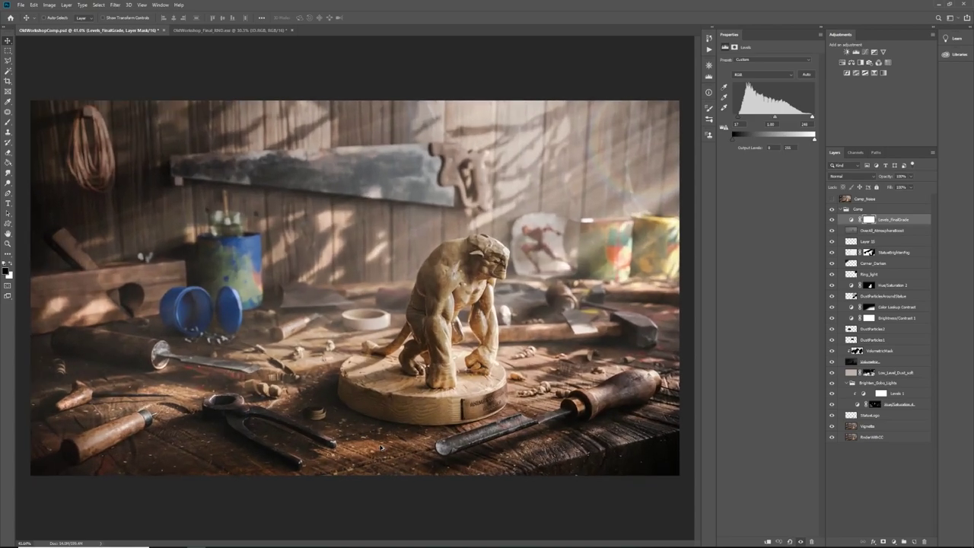
{"action": "scroll", "coordinate": [457, 320], "scroll_direction": "down", "scroll_amount": 1, "text": "alt"}
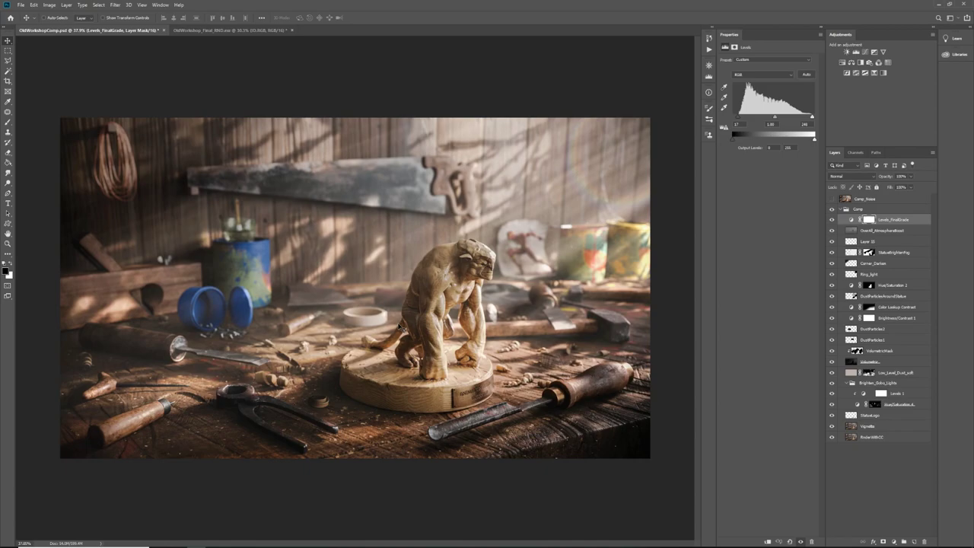
{"action": "scroll", "coordinate": [472, 335], "scroll_direction": "down", "scroll_amount": 1, "text": "alt"}
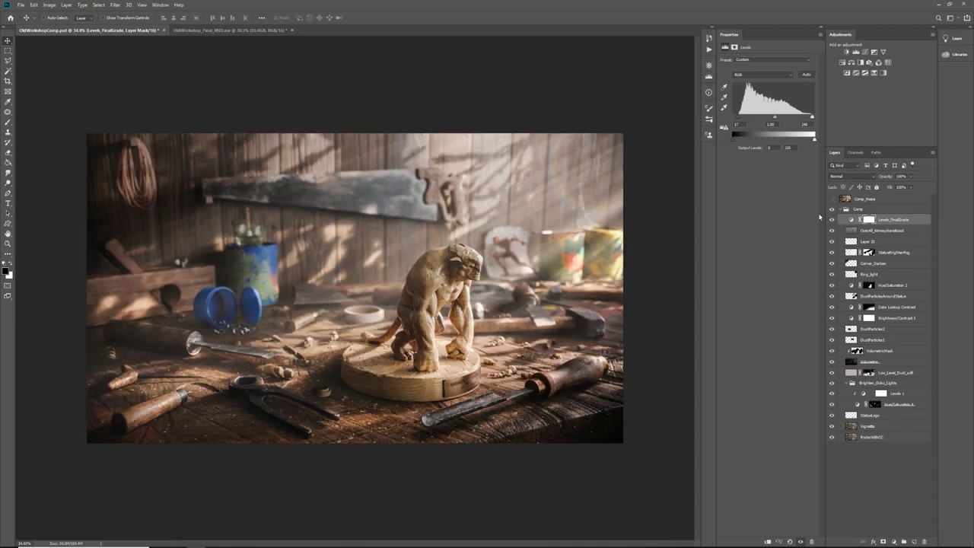
Hide and restore the Comp group, and examine the finished composite at several viewing sizes.
{"action": "mouse_move", "coordinate": [832, 210]}
{"action": "left_mouse_down"}
{"action": "mouse_move", "coordinate": [831, 270]}
{"action": "mouse_move", "coordinate": [829, 208]}
{"action": "left_mouse_up"}
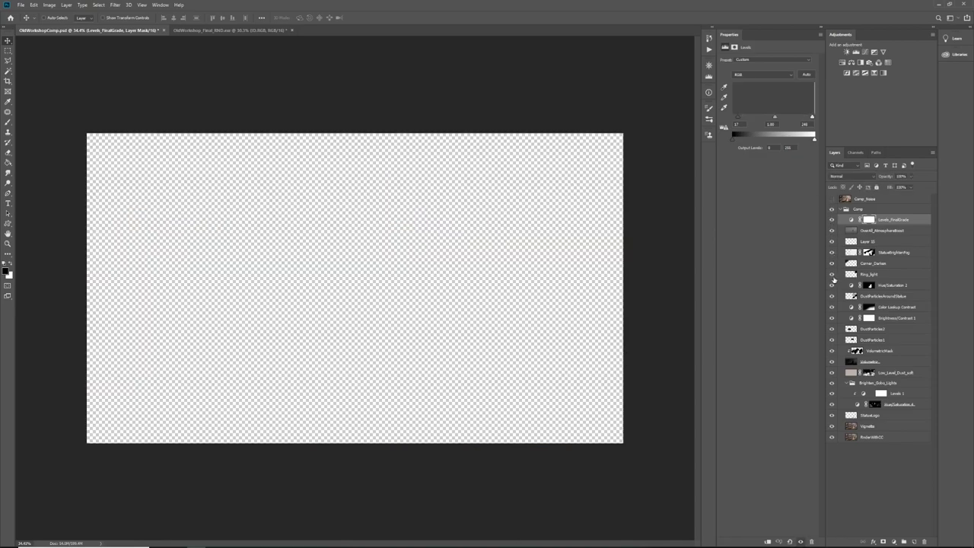
{"action": "key", "text": "ctrl+z"}
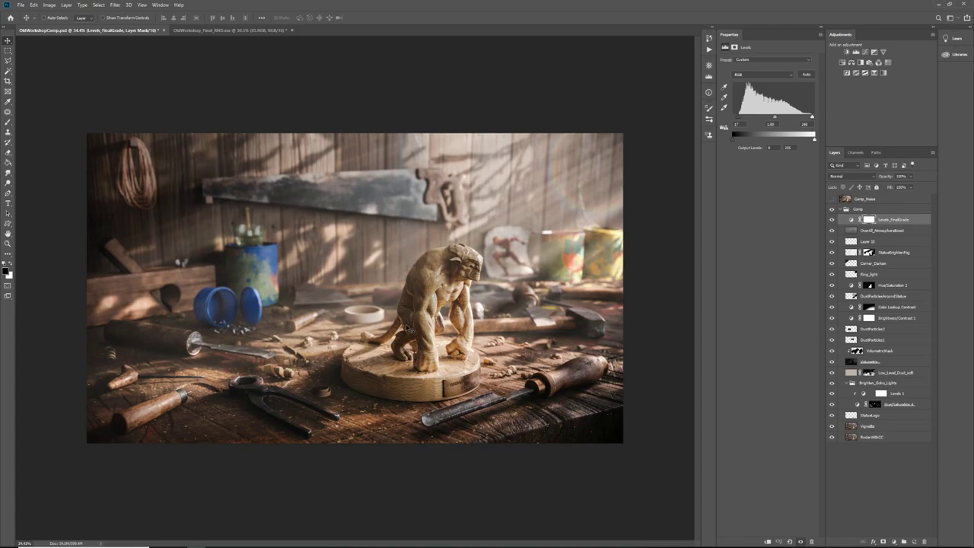
{"action": "scroll", "coordinate": [409, 328], "scroll_direction": "up", "scroll_amount": 2, "text": "alt"}
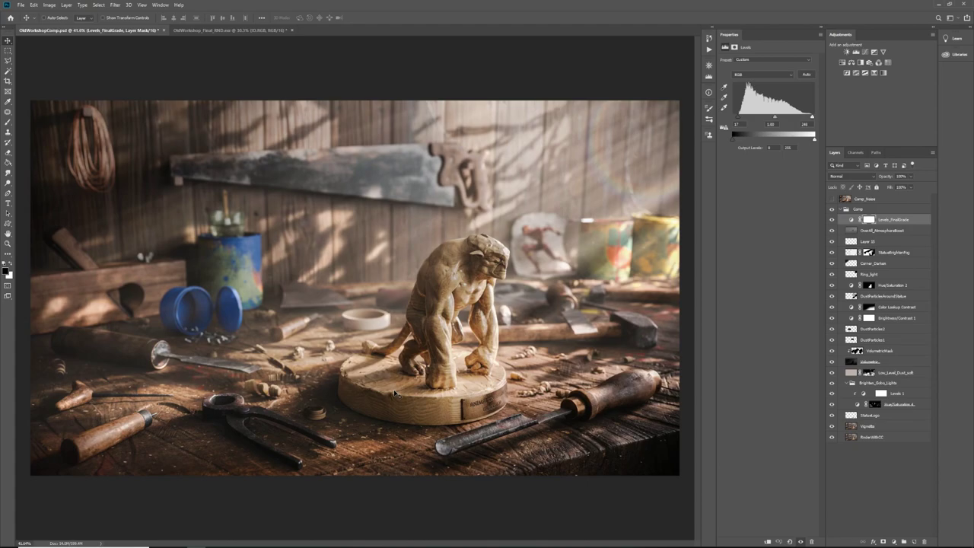
{"action": "scroll", "coordinate": [391, 410], "scroll_direction": "up", "scroll_amount": 1, "text": "alt"}
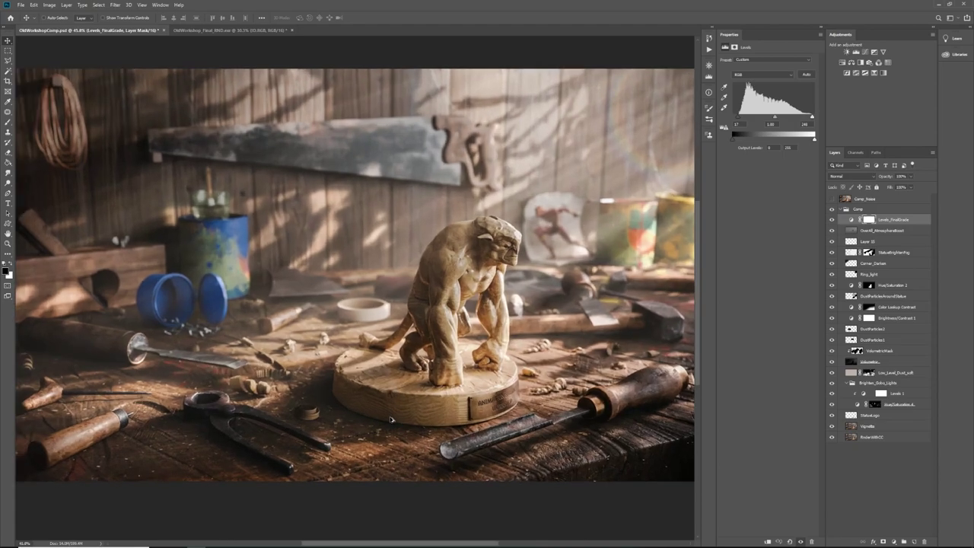
{"action": "scroll", "coordinate": [392, 420], "scroll_direction": "down", "scroll_amount": 1, "text": "alt"}
{"action": "scroll", "coordinate": [392, 425], "scroll_direction": "up", "scroll_amount": 1, "text": "alt"}
{"action": "scroll", "coordinate": [394, 429], "scroll_direction": "down", "scroll_amount": 1, "text": "alt"}
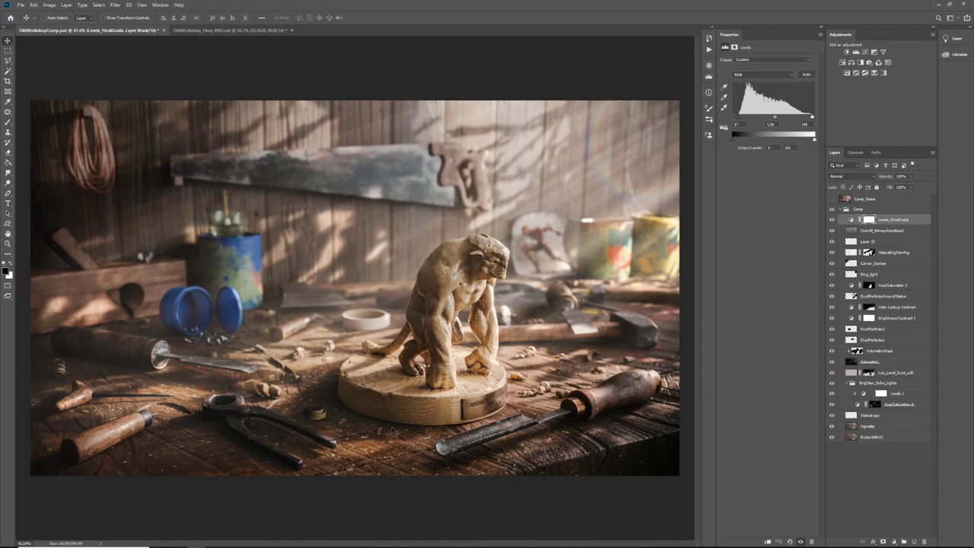
{"action": "scroll", "coordinate": [483, 441], "scroll_direction": "down", "scroll_amount": 5, "text": "alt"}
{"action": "scroll", "coordinate": [482, 442], "scroll_direction": "up", "scroll_amount": 5, "text": "alt"}
{"action": "scroll", "coordinate": [482, 441], "scroll_direction": "down", "scroll_amount": 2, "text": "alt"}
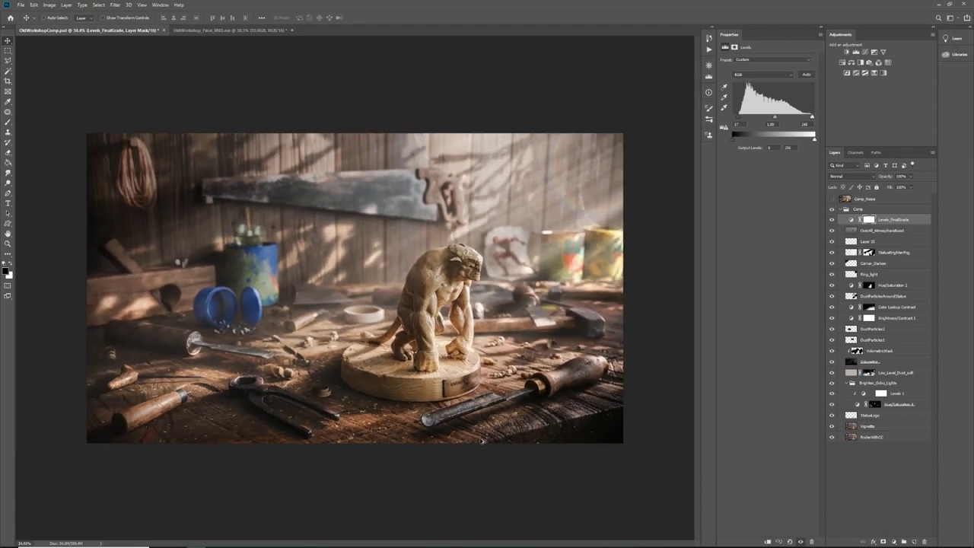
Collapse the Comp group, check the canvas with the group hidden and shown, and expand its layers again.
{"action": "left_click", "coordinate": [841, 211]}
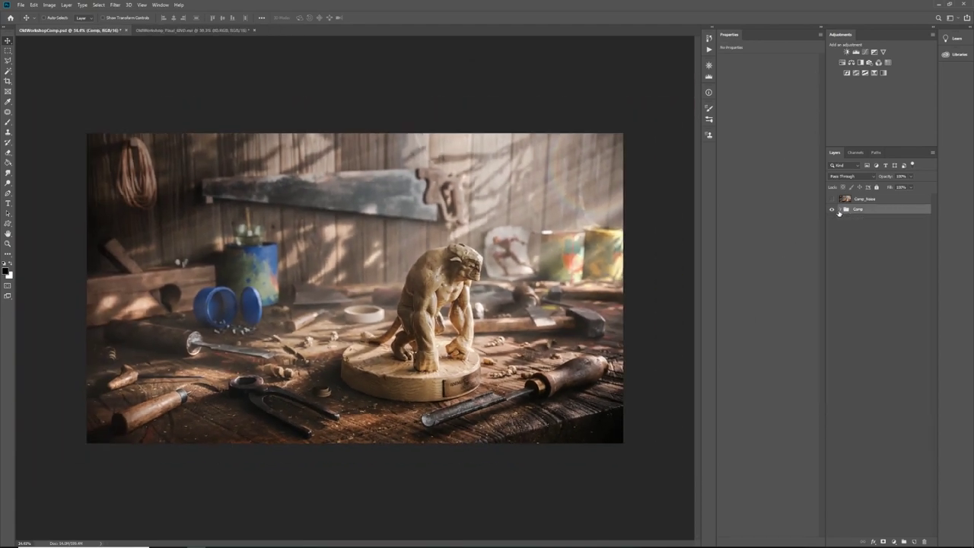
{"action": "left_click", "coordinate": [832, 211]}
{"action": "left_click", "coordinate": [832, 210]}
{"action": "left_click", "coordinate": [841, 209]}
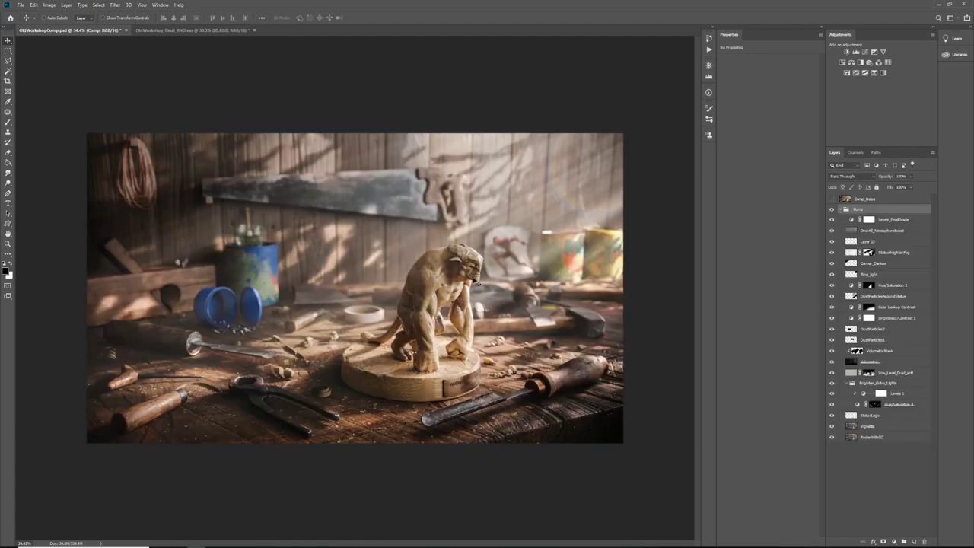